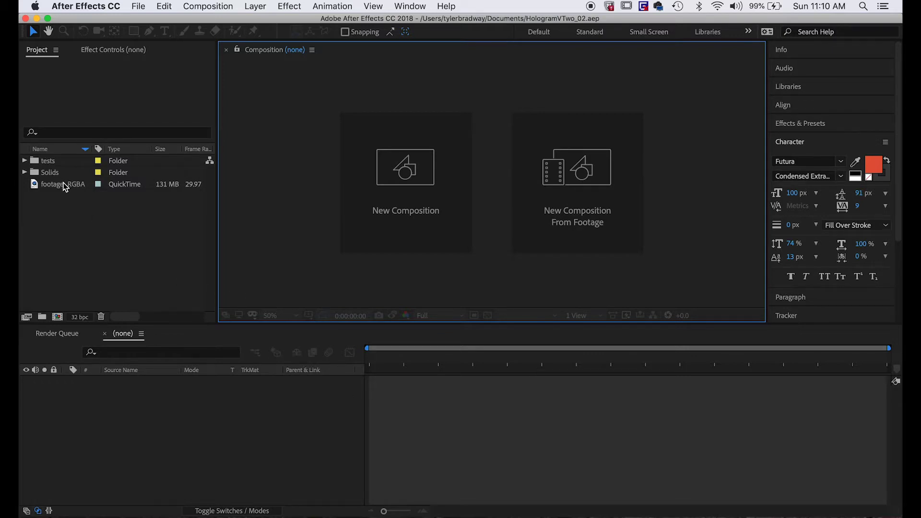
Build the footage_RGBA 2 composition from footage_RGBA and turn on the transparency grid.
{"action": "left_click_drag", "start_coordinate": [63, 184], "coordinate": [60, 319]}
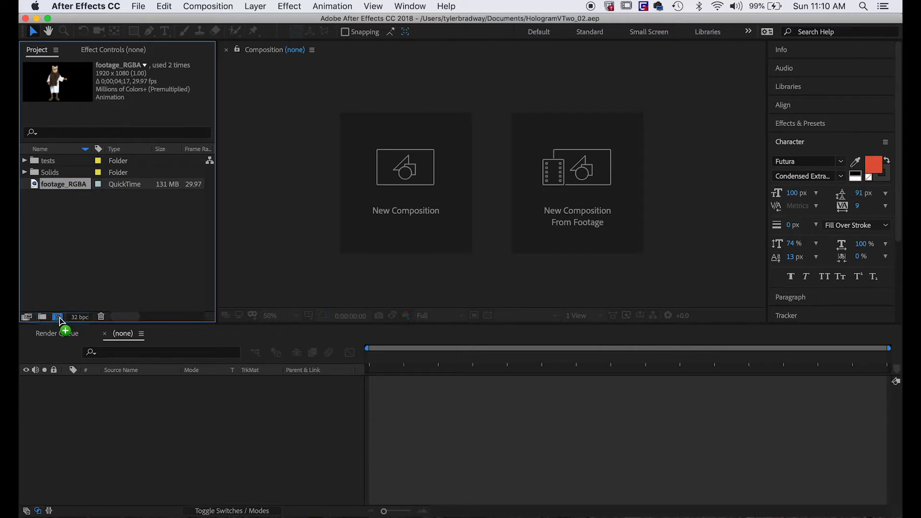
{"action": "left_click_drag", "start_coordinate": [60, 319], "coordinate": [60, 319]}
{"action": "left_click", "coordinate": [504, 447]}
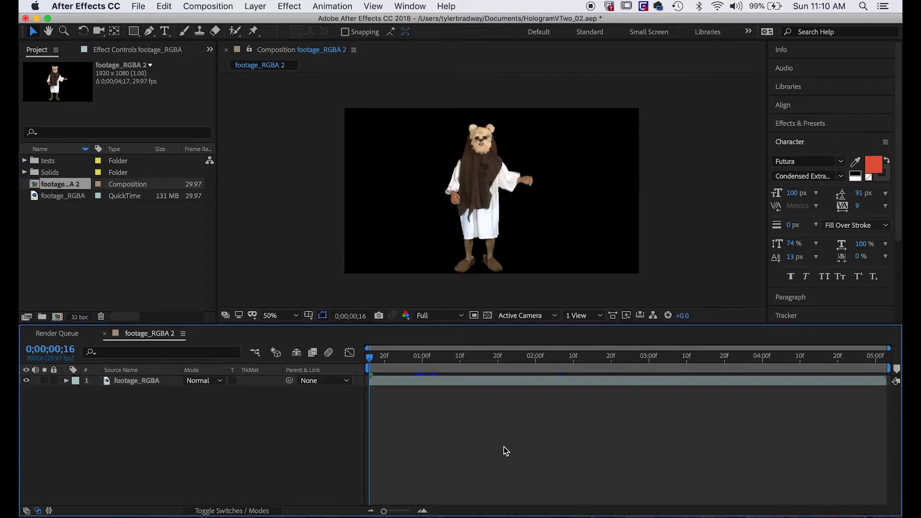
{"action": "left_click", "coordinate": [487, 316]}
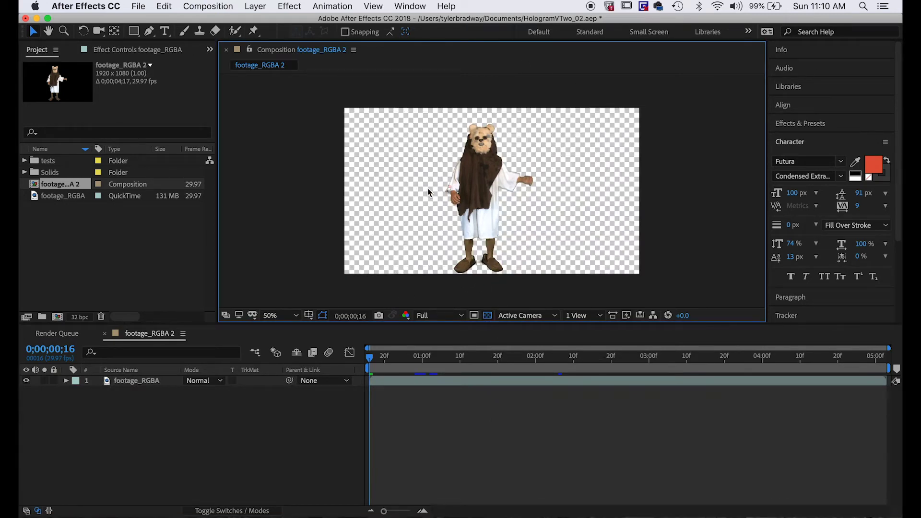
{"action": "left_click", "coordinate": [418, 409]}
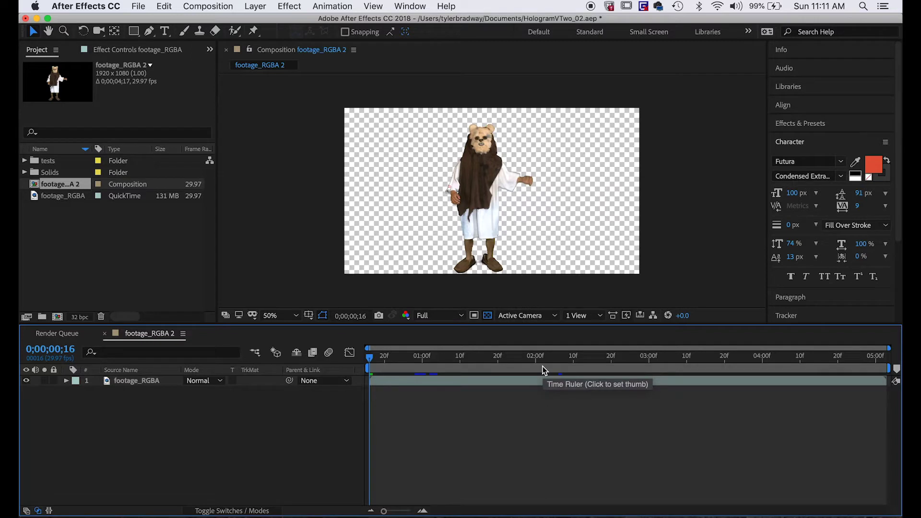
{"action": "left_click", "coordinate": [150, 384]}
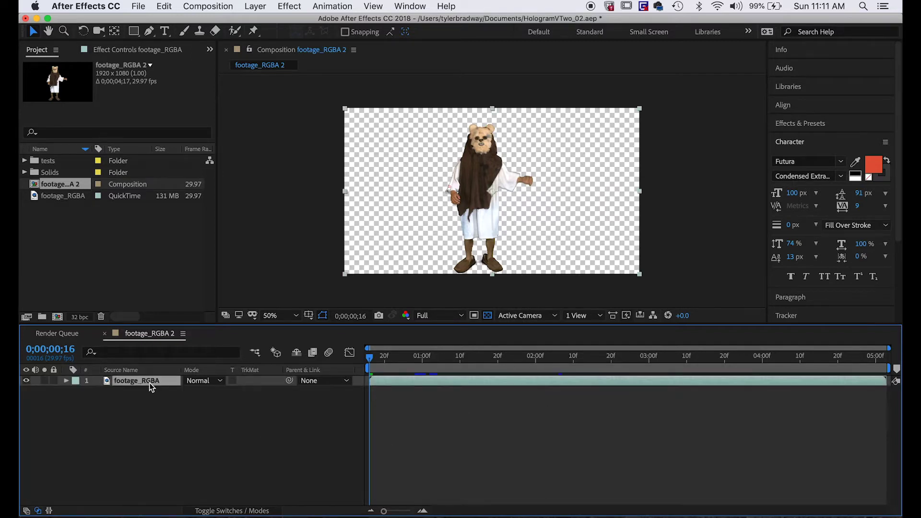
Nest footage_RGBA 2 in a new footage_RGBA 3 comp and select its layer.
{"action": "left_click", "coordinate": [132, 287]}
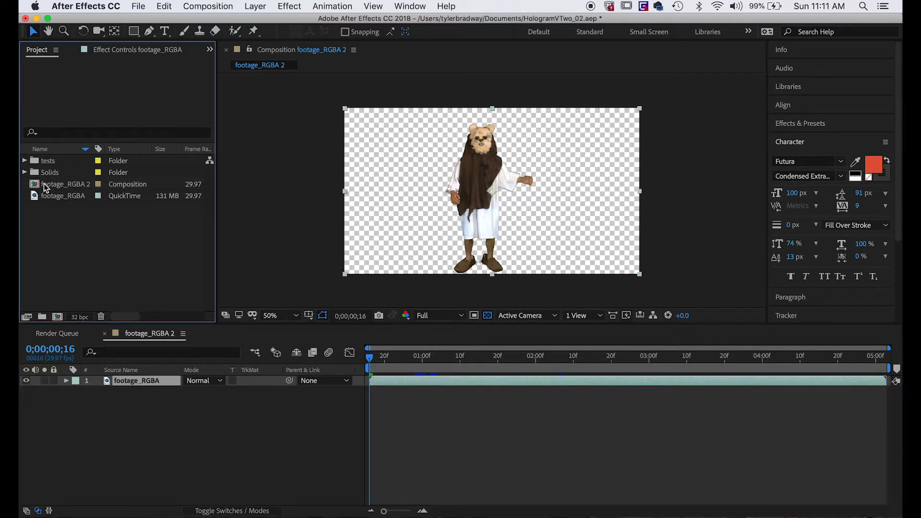
{"action": "left_click_drag", "start_coordinate": [33, 184], "coordinate": [58, 317]}
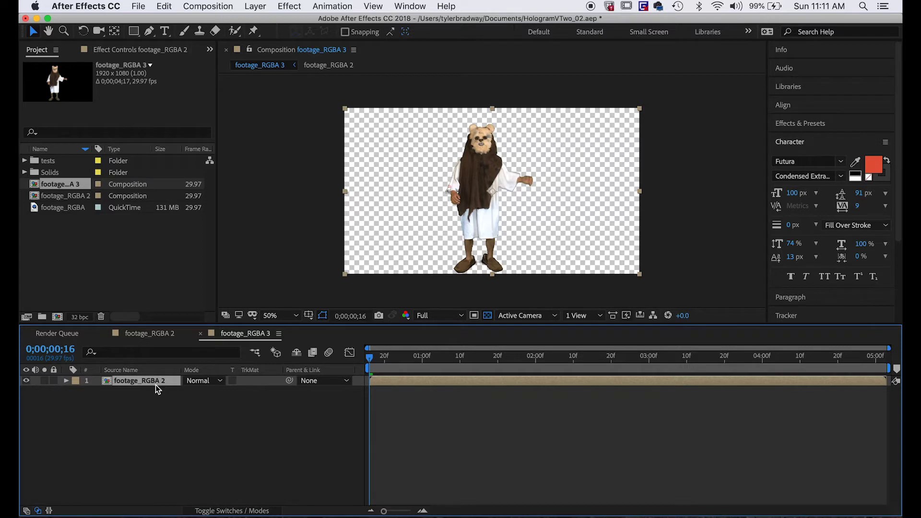
{"action": "left_click", "coordinate": [146, 334]}
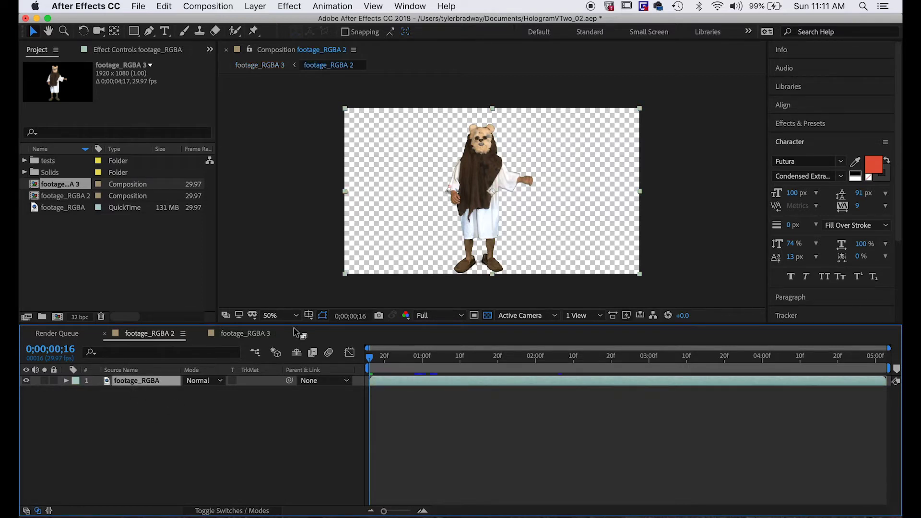
{"action": "left_click", "coordinate": [246, 335]}
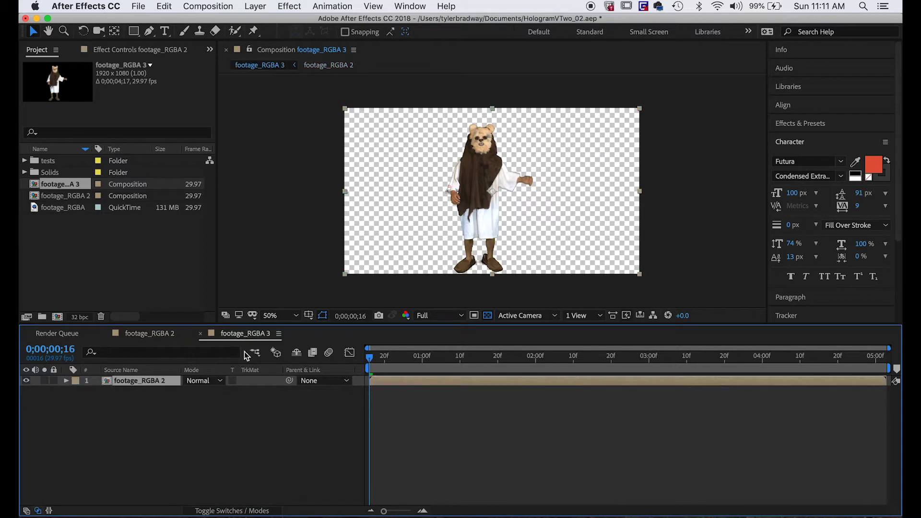
{"action": "left_click", "coordinate": [131, 381]}
Duplicate the footage_RGBA 2 layer and apply Venetian Blinds to the top copy.
{"action": "key", "text": "super+d"}
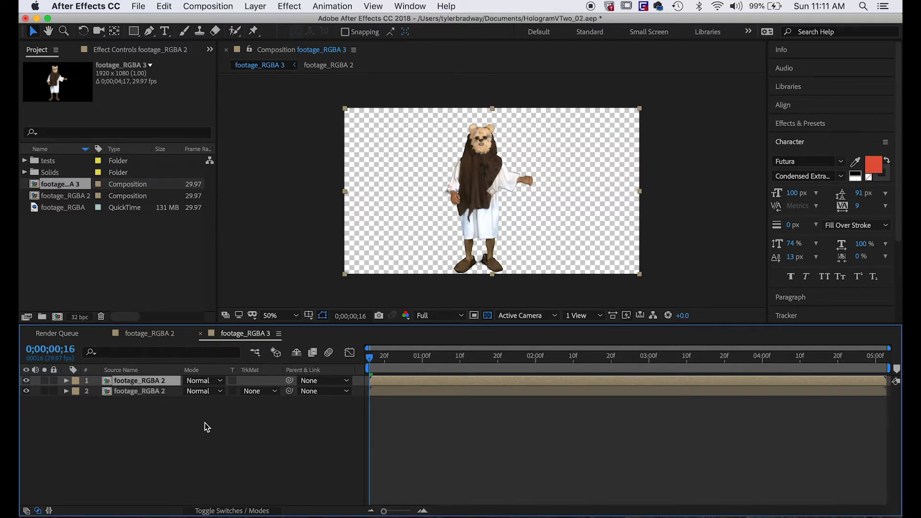
{"action": "left_click", "coordinate": [818, 124]}
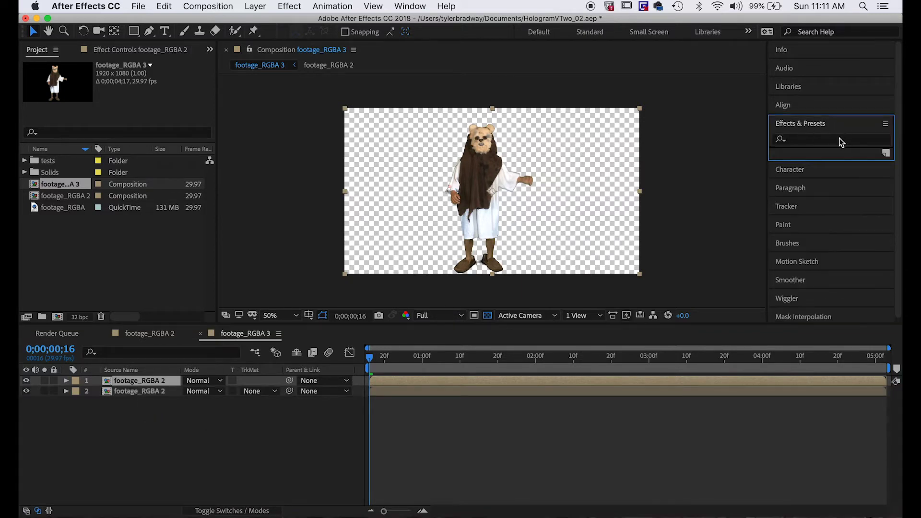
{"action": "left_click", "coordinate": [840, 140]}
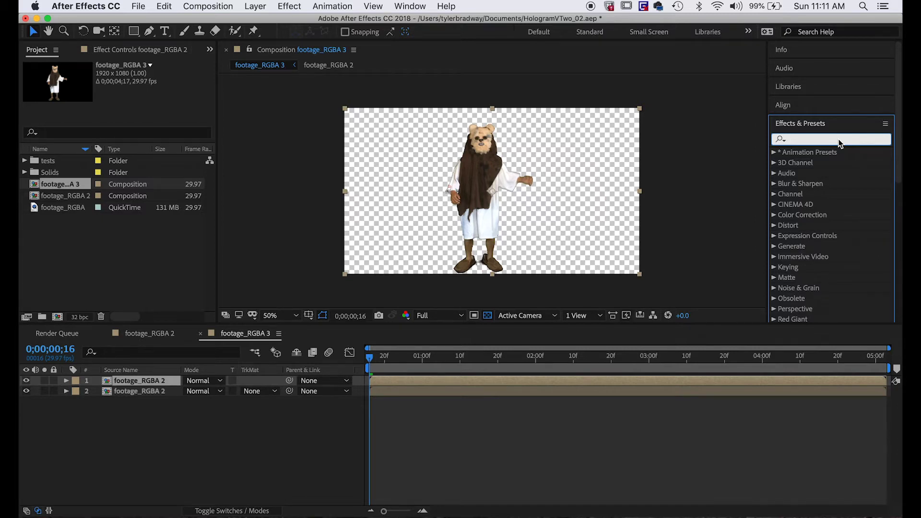
{"action": "left_click", "coordinate": [840, 139]}
{"action": "type", "text": "blind"}
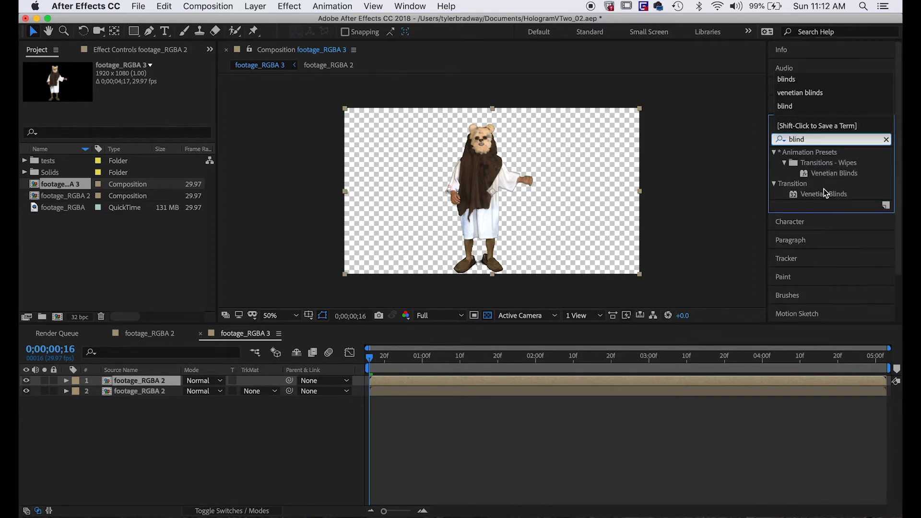
{"action": "left_click_drag", "start_coordinate": [823, 194], "coordinate": [485, 214]}
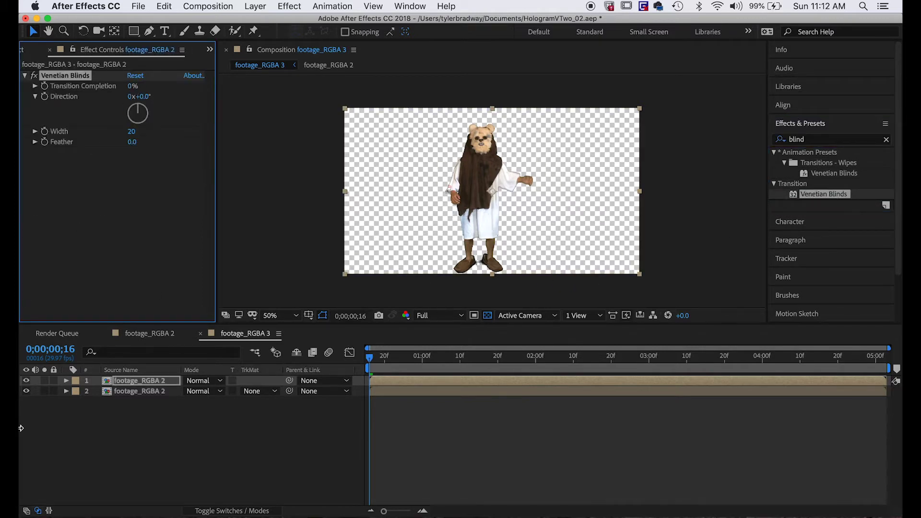
Solo the top layer and set the blinds Transition Completion to 50%.
{"action": "left_click", "coordinate": [45, 380]}
{"action": "left_click", "coordinate": [129, 89]}
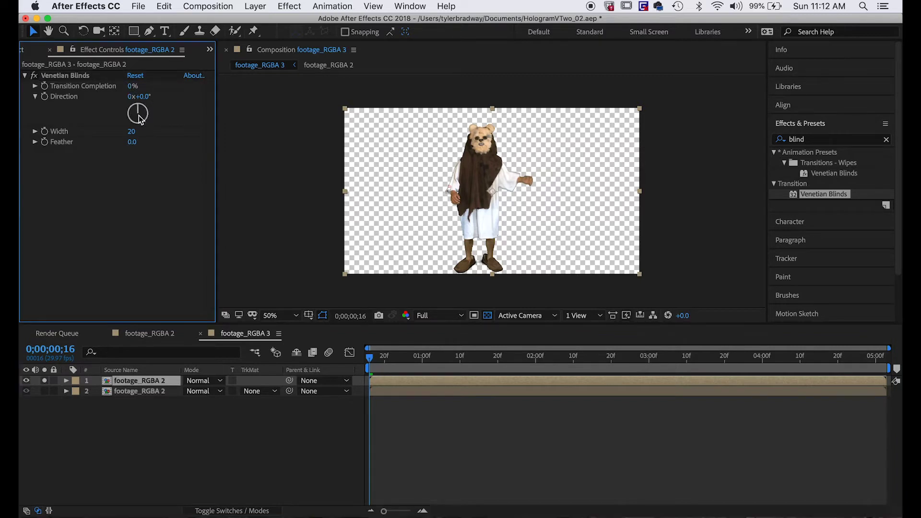
{"action": "left_click", "coordinate": [129, 89]}
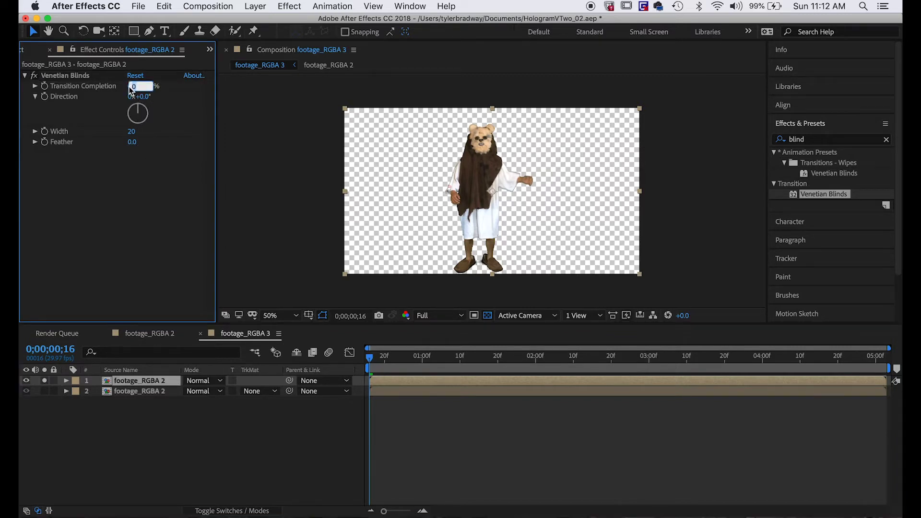
{"action": "type", "text": "50"}
{"action": "key", "text": "Return"}
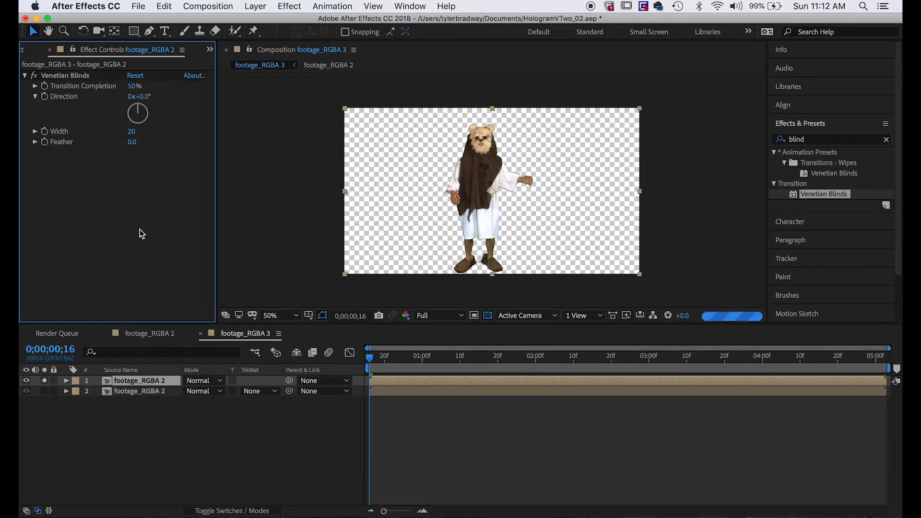
{"action": "key", "text": "period"}
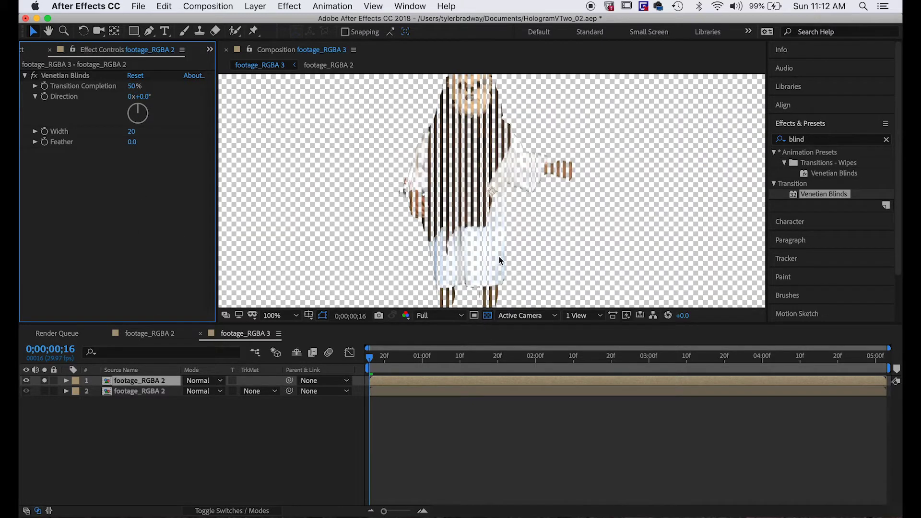
Set the blinds Direction to 90° and Width to 10, then unsolo the layer.
{"action": "left_click", "coordinate": [140, 111]}
{"action": "left_click_drag", "start_coordinate": [140, 112], "coordinate": [158, 120]}
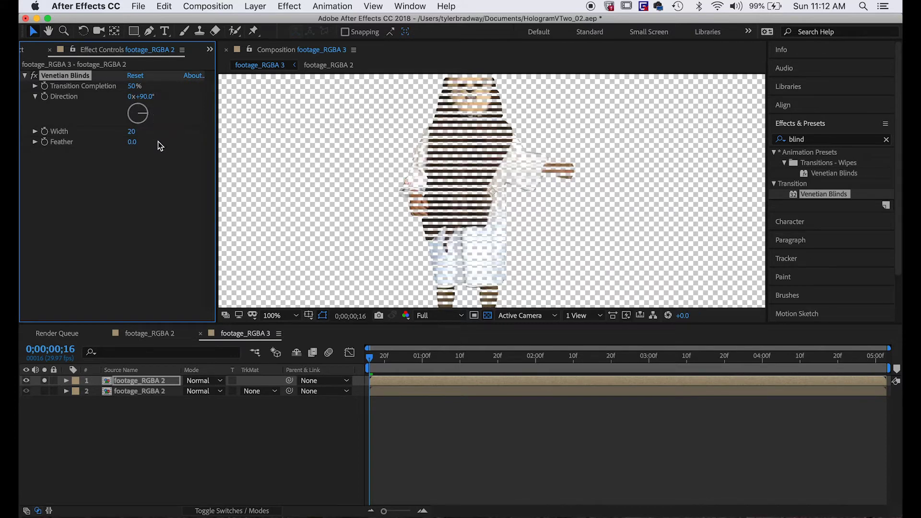
{"action": "left_click", "coordinate": [130, 131]}
{"action": "type", "text": "10"}
{"action": "key", "text": "Return"}
{"action": "key", "text": "comma"}
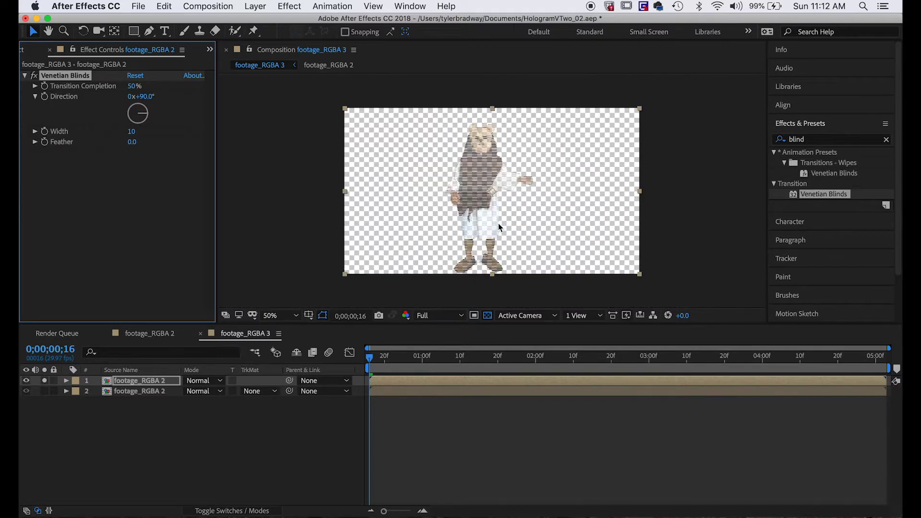
{"action": "left_click", "coordinate": [429, 452]}
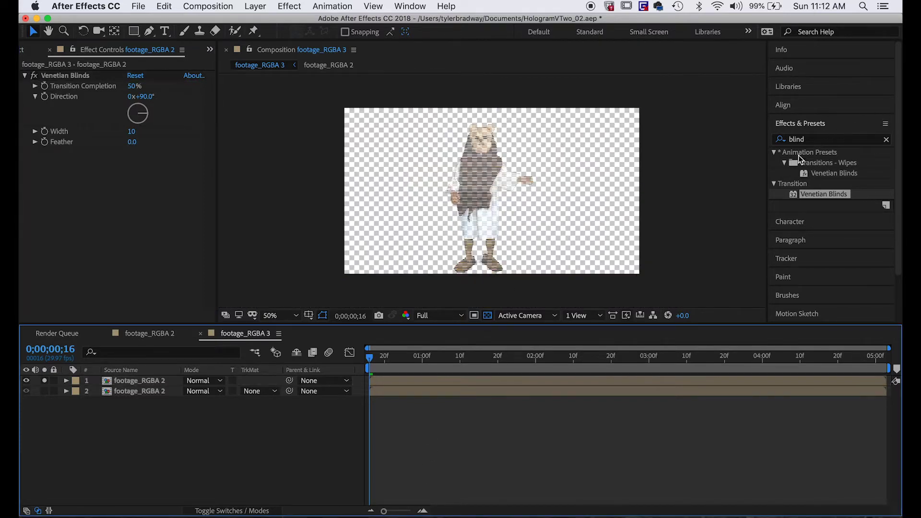
{"action": "left_click", "coordinate": [45, 381]}
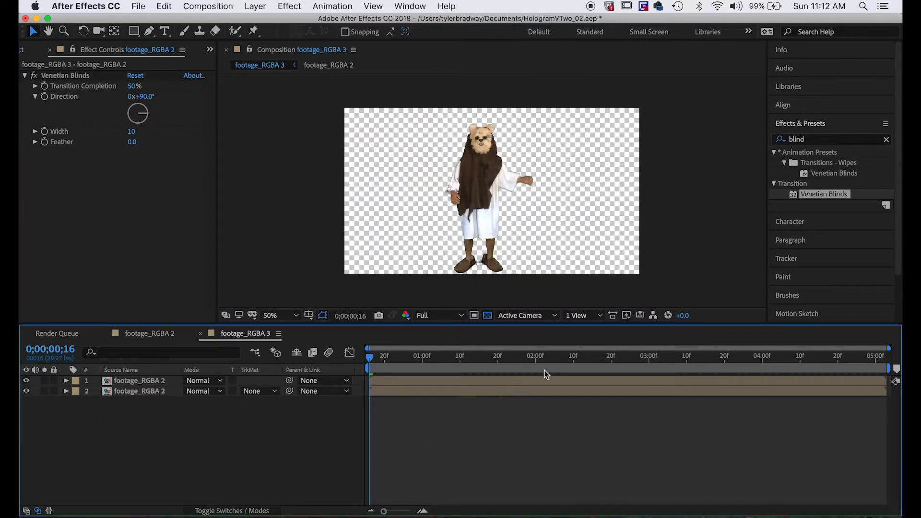
Apply CC Toner with blue Midtones to the top layer, then add Adjustment Layer 9.
{"action": "key", "text": "period"}
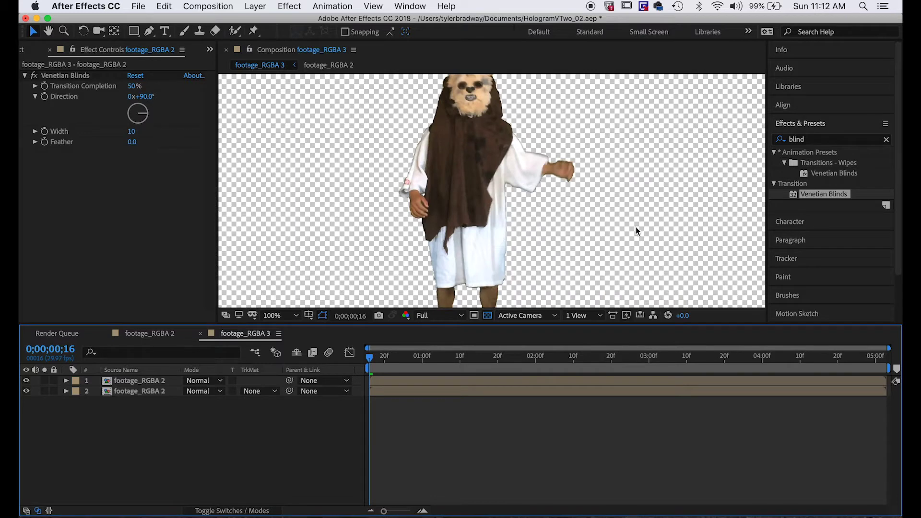
{"action": "left_click", "coordinate": [131, 383]}
{"action": "left_click", "coordinate": [822, 139]}
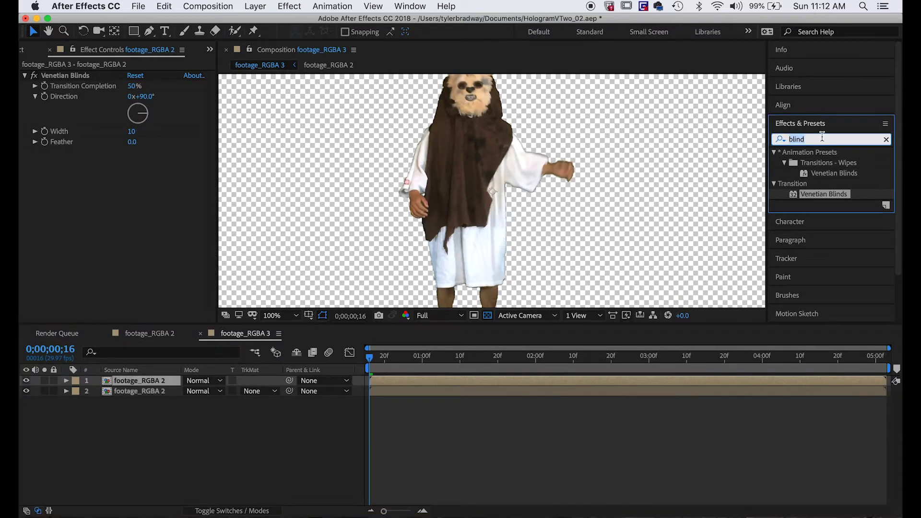
{"action": "type", "text": "toner"}
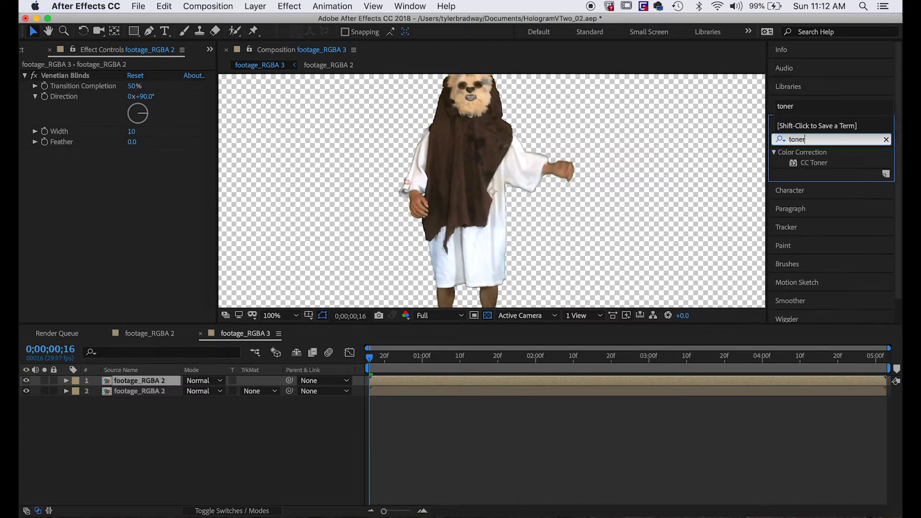
{"action": "left_click", "coordinate": [823, 163]}
{"action": "double_click", "coordinate": [822, 163]}
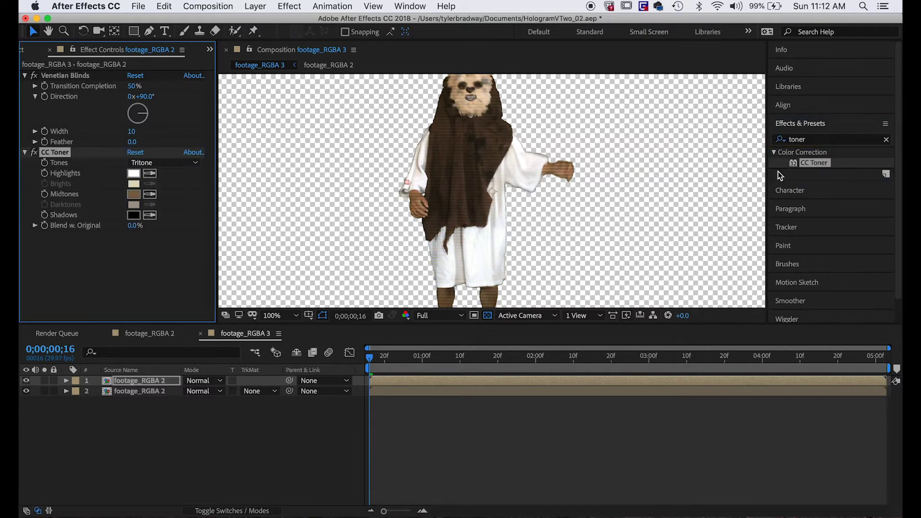
{"action": "left_click", "coordinate": [134, 193]}
{"action": "left_click", "coordinate": [759, 96]}
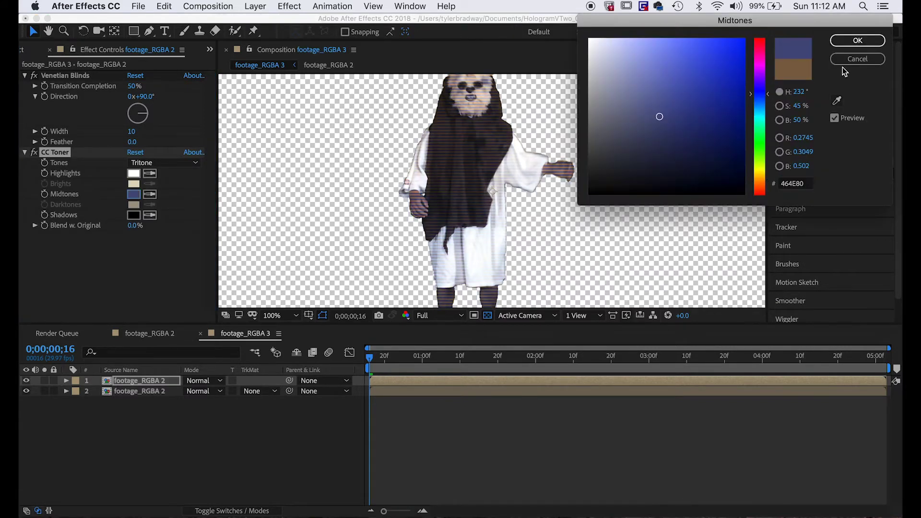
{"action": "left_click", "coordinate": [858, 40]}
{"action": "left_click", "coordinate": [522, 417]}
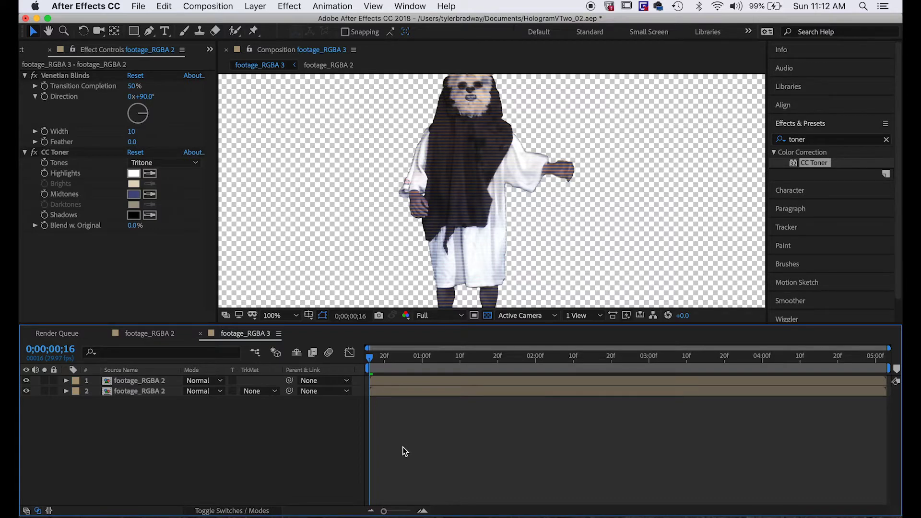
{"action": "key", "text": "super+alt+y"}
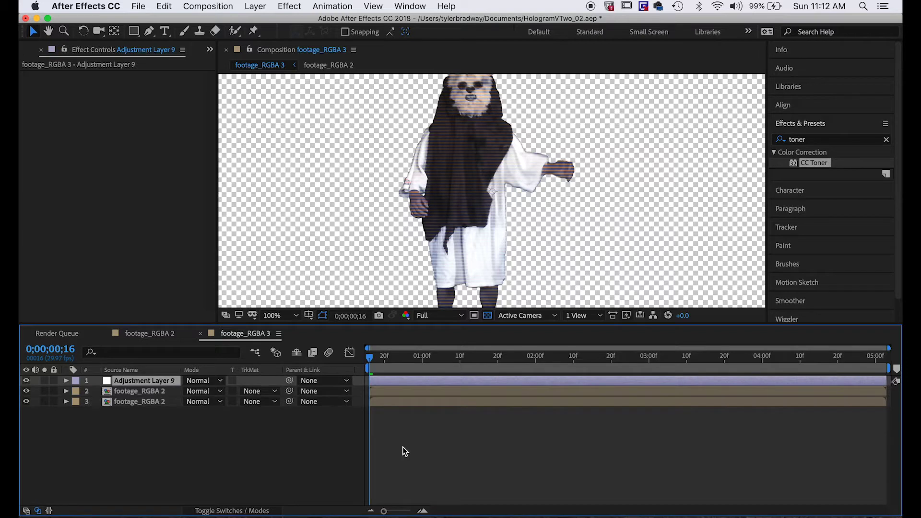
Apply the Alpha From Lightness (Unmult) preset to Adjustment Layer 9.
{"action": "left_click", "coordinate": [262, 6]}
{"action": "mouse_move", "coordinate": [266, 22]}
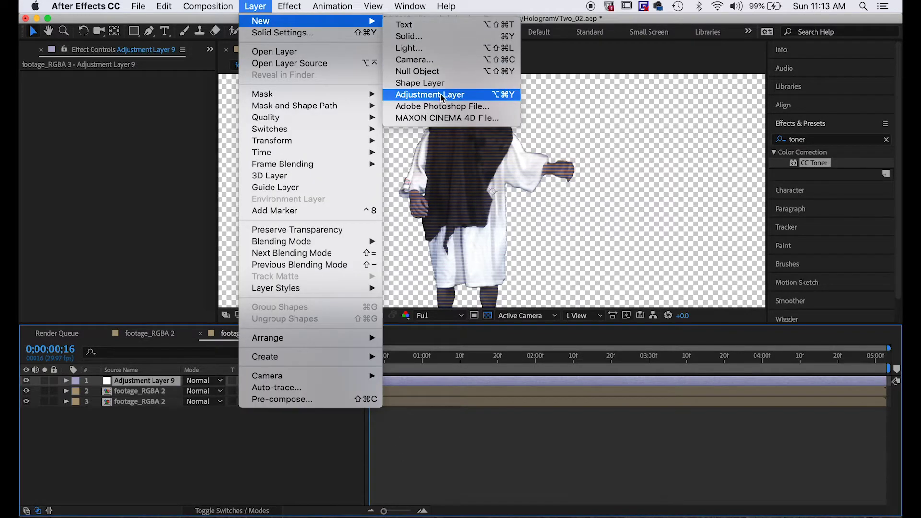
{"action": "left_click", "coordinate": [826, 277]}
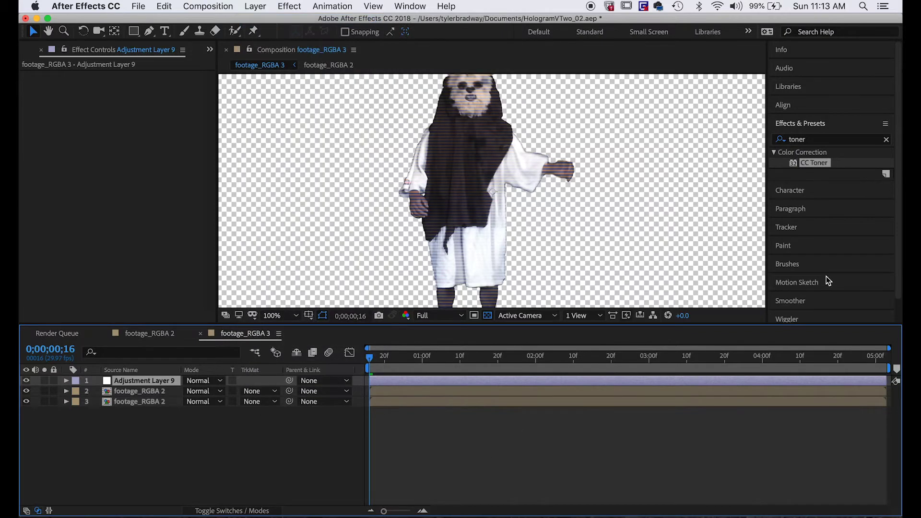
{"action": "left_click", "coordinate": [822, 140]}
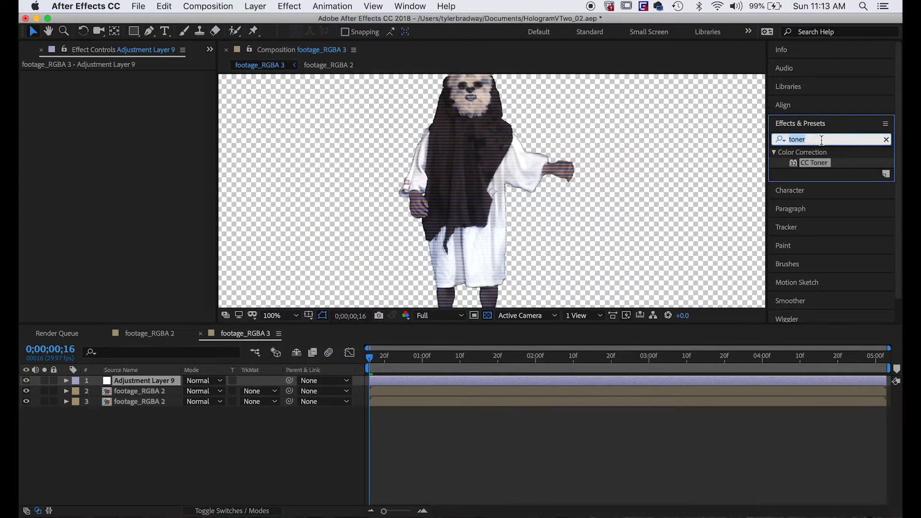
{"action": "type", "text": "unmult"}
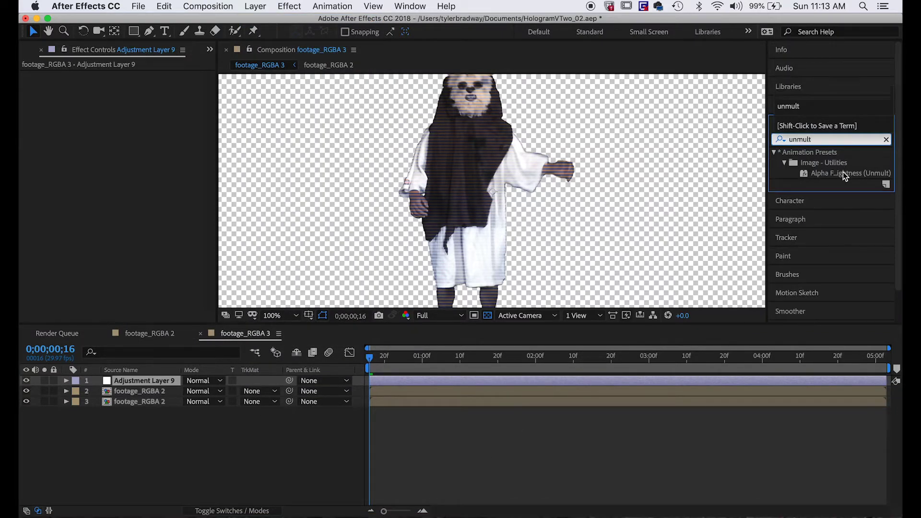
{"action": "double_click", "coordinate": [842, 173]}
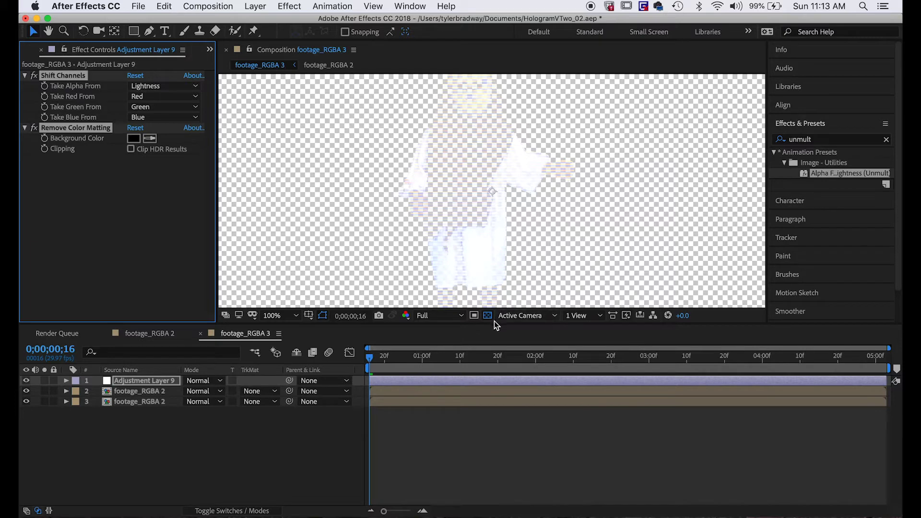
Turn off the transparency grid to view the hologram over black.
{"action": "scroll", "coordinate": [511, 197], "scroll_direction": "down", "scroll_amount": 2}
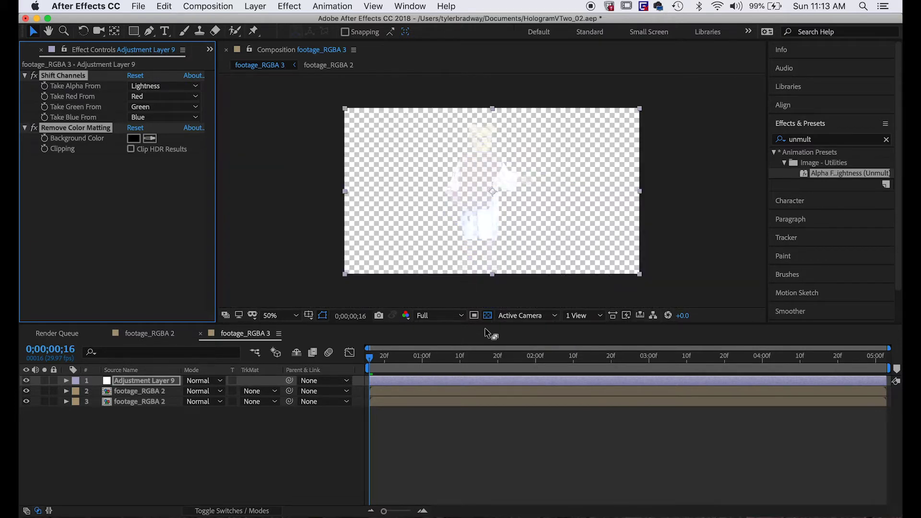
{"action": "left_click", "coordinate": [488, 315]}
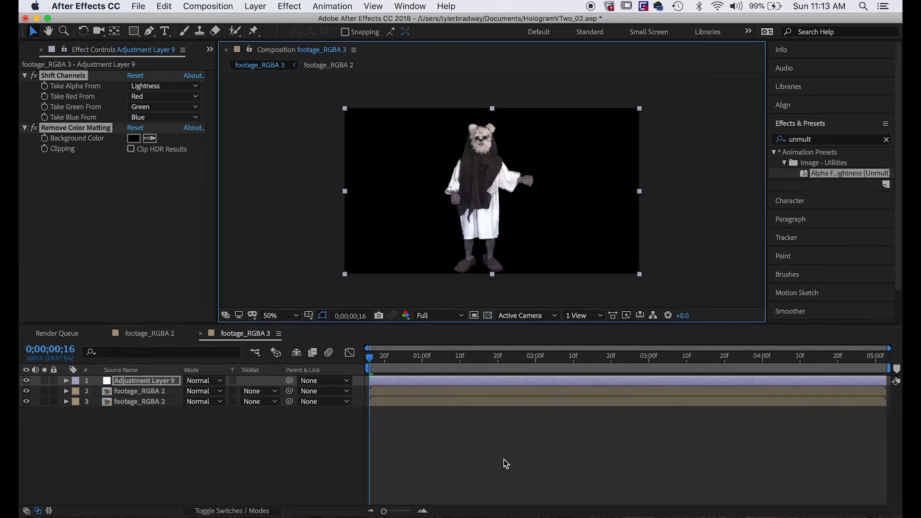
{"action": "scroll", "coordinate": [479, 216], "scroll_direction": "up", "scroll_amount": 3}
{"action": "scroll", "coordinate": [478, 216], "scroll_direction": "down", "scroll_amount": 3}
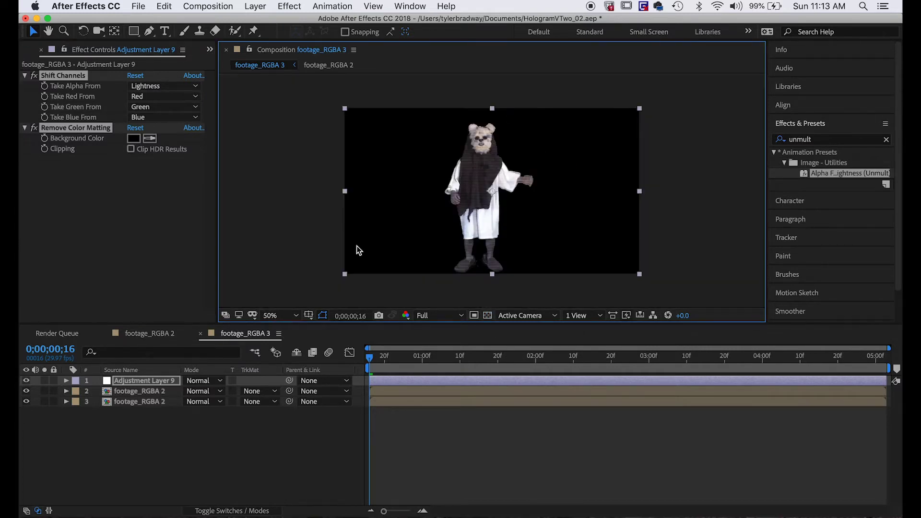
{"action": "left_click", "coordinate": [30, 56]}
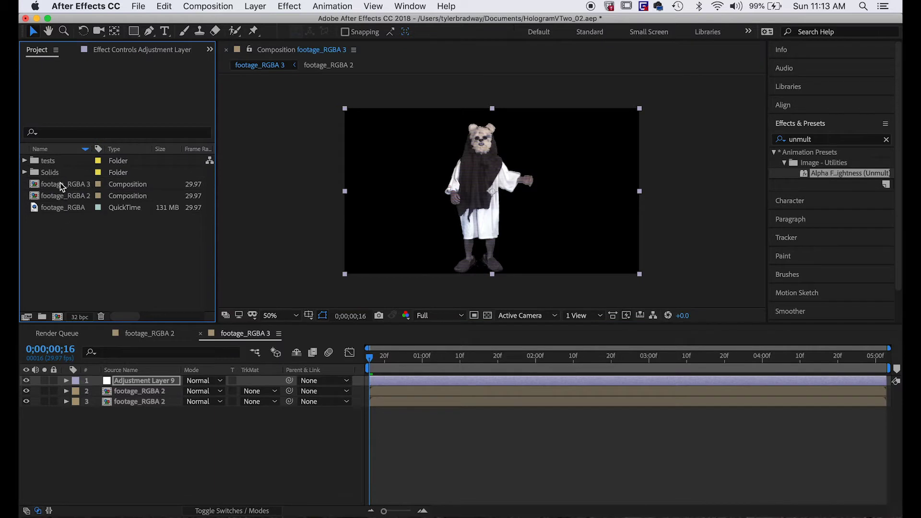
Make a new composition from footage_RGBA 3 and rename it Hologram.
{"action": "left_click_drag", "start_coordinate": [58, 186], "coordinate": [59, 320]}
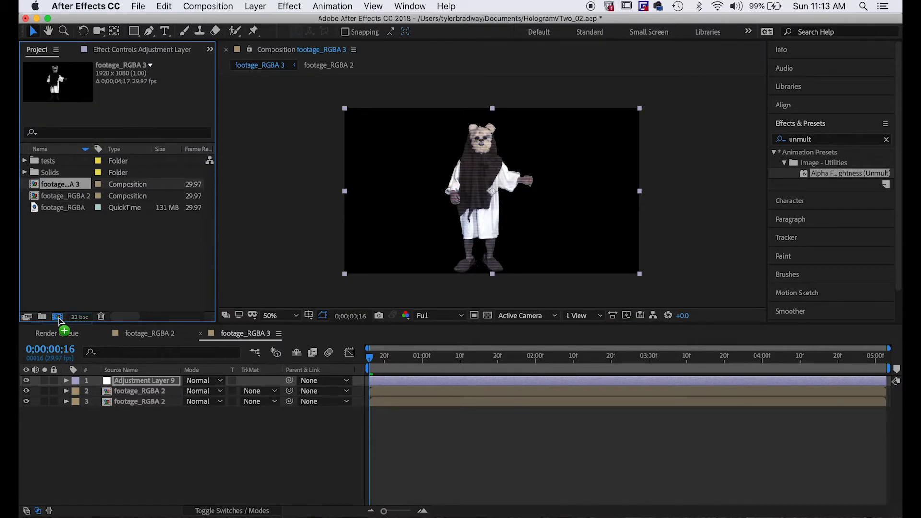
{"action": "left_click_drag", "start_coordinate": [59, 320], "coordinate": [58, 322]}
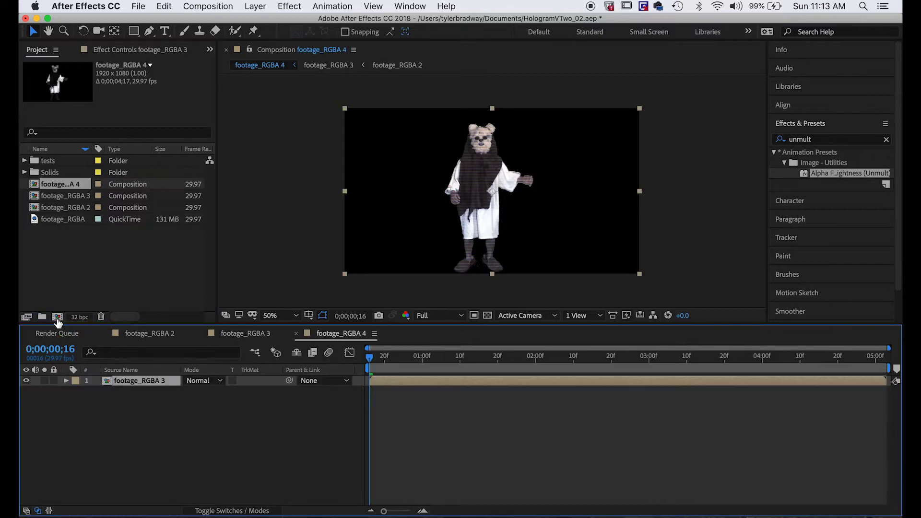
{"action": "left_click", "coordinate": [511, 429]}
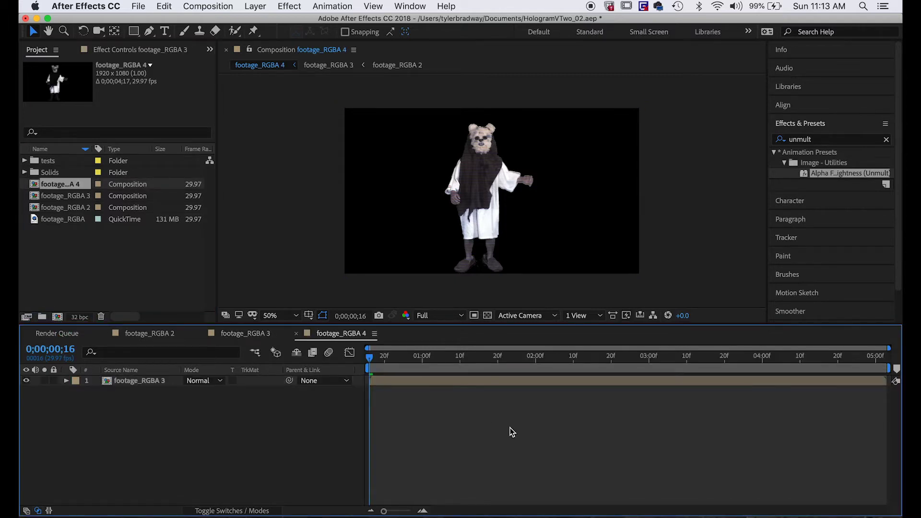
{"action": "key", "text": "super+k"}
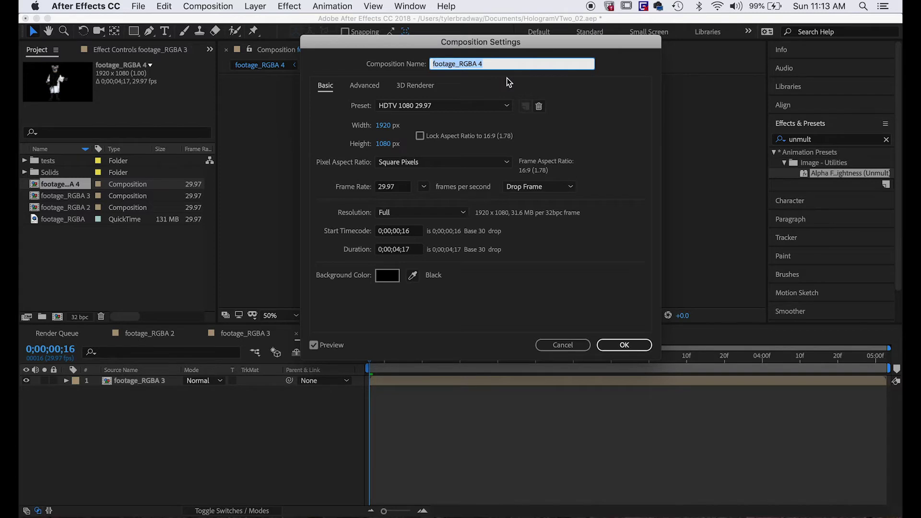
{"action": "type", "text": "Hologram"}
{"action": "key", "text": "Return"}
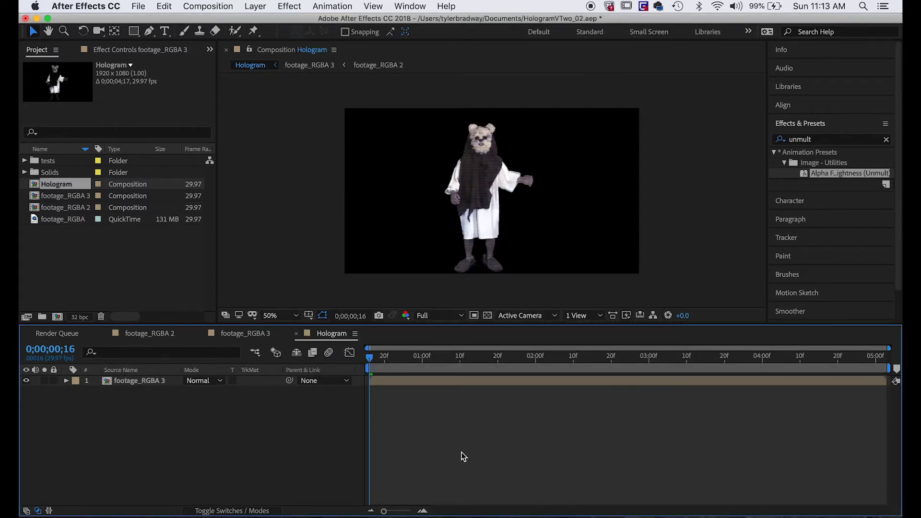
{"action": "left_click", "coordinate": [434, 383]}
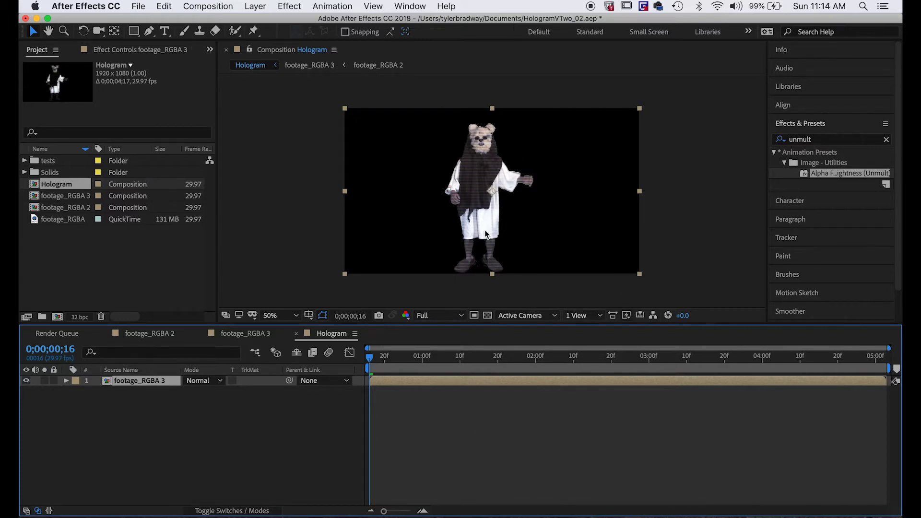
{"action": "left_click", "coordinate": [420, 440]}
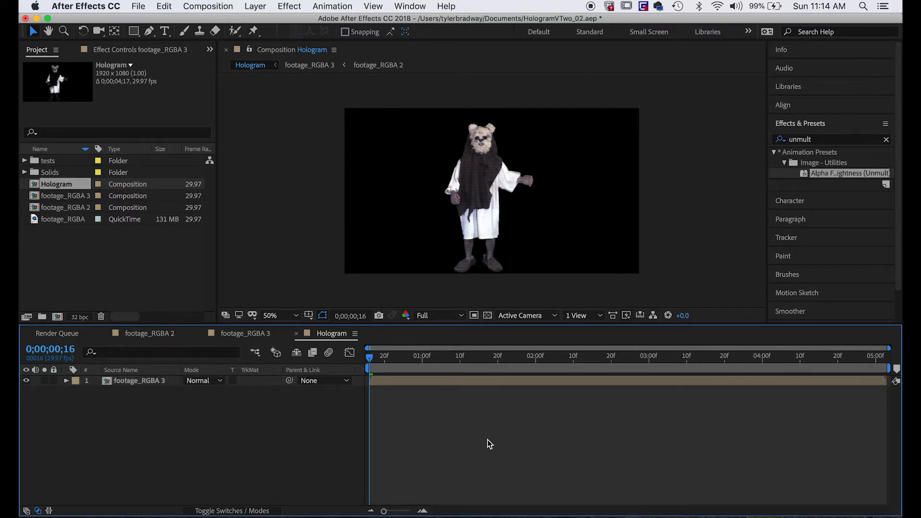
{"action": "key", "text": "super+y"}
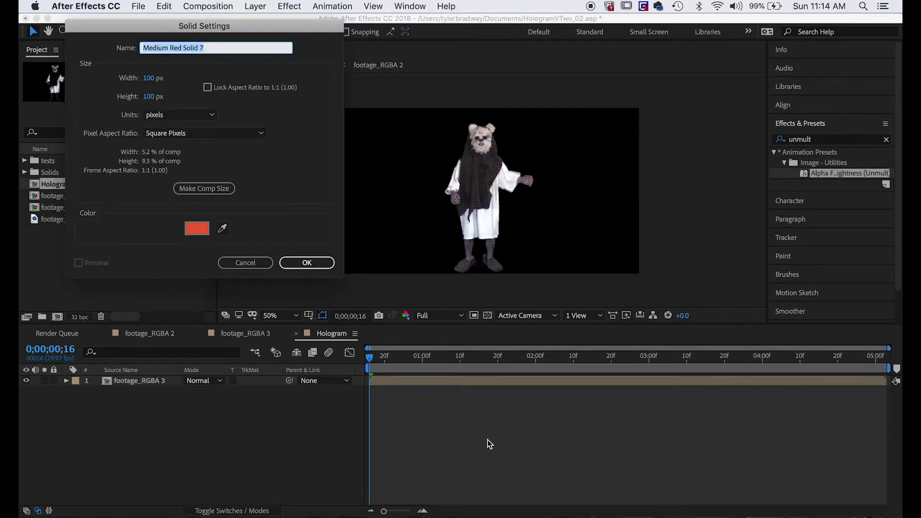
Add a red solid and search Effects & Presets for 'fractal' to find Fractal Noise.
{"action": "left_click", "coordinate": [306, 262]}
{"action": "left_click", "coordinate": [842, 141]}
{"action": "double_click", "coordinate": [840, 140]}
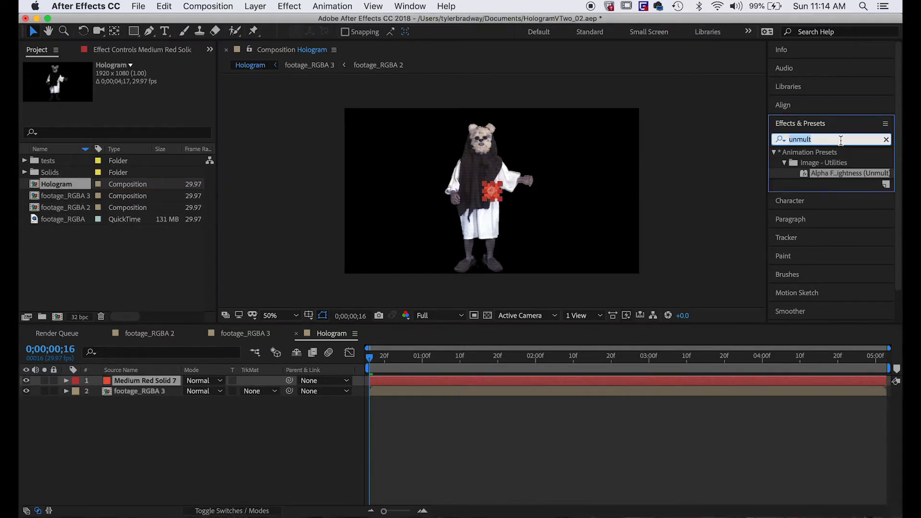
{"action": "type", "text": "fractal"}
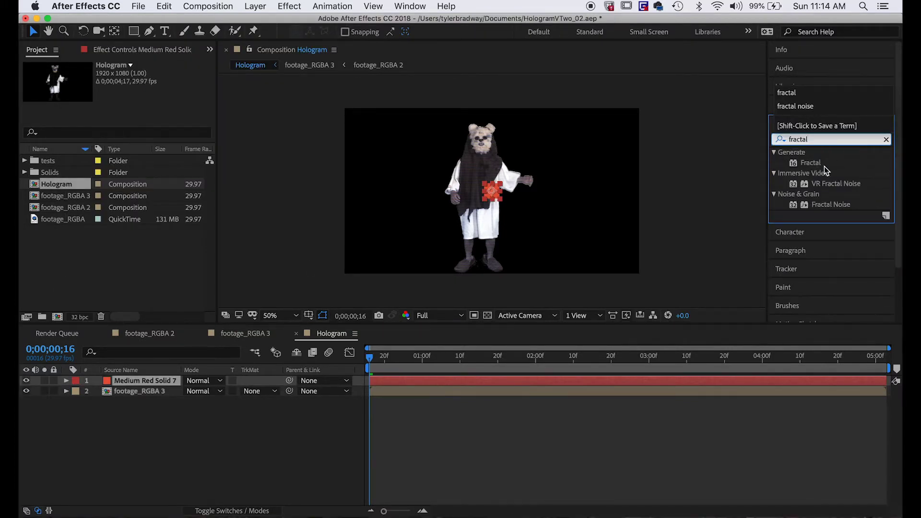
{"action": "double_click", "coordinate": [831, 204]}
Replace the undersized solid with a comp-sized red solid, Medium Red Solid 7.
{"action": "key", "text": "Delete"}
{"action": "left_click", "coordinate": [496, 448]}
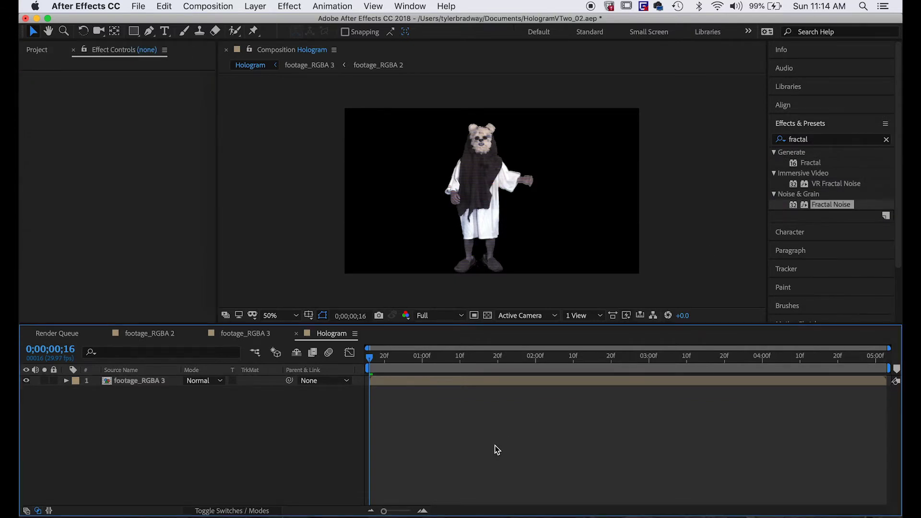
{"action": "key", "text": "super+y"}
{"action": "left_click", "coordinate": [204, 189]}
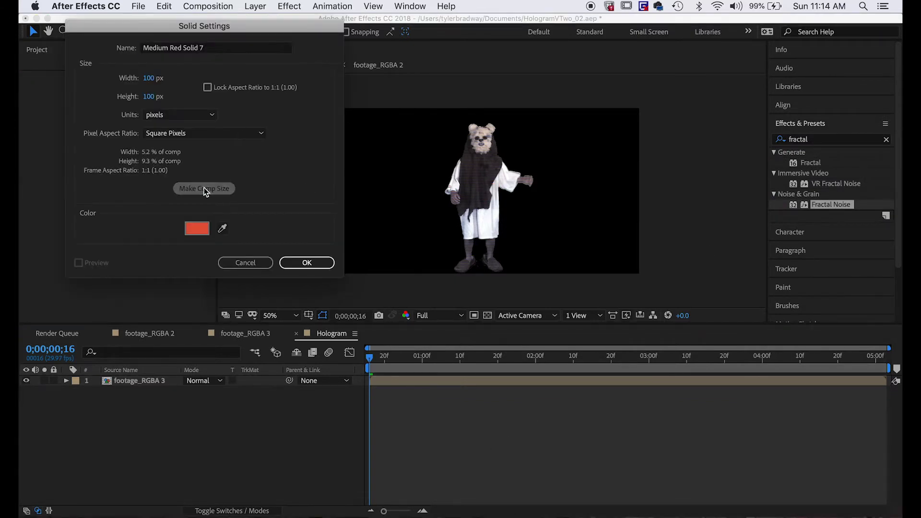
{"action": "left_click", "coordinate": [305, 262]}
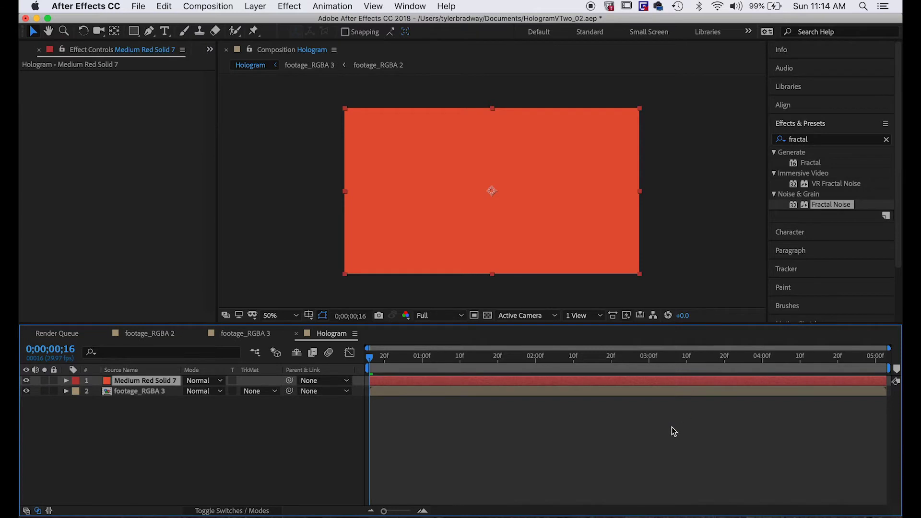
Apply Fractal Noise to the red solid with Rocky fractal type and Block noise.
{"action": "left_click_drag", "start_coordinate": [830, 204], "coordinate": [486, 187]}
{"action": "left_click", "coordinate": [164, 86]}
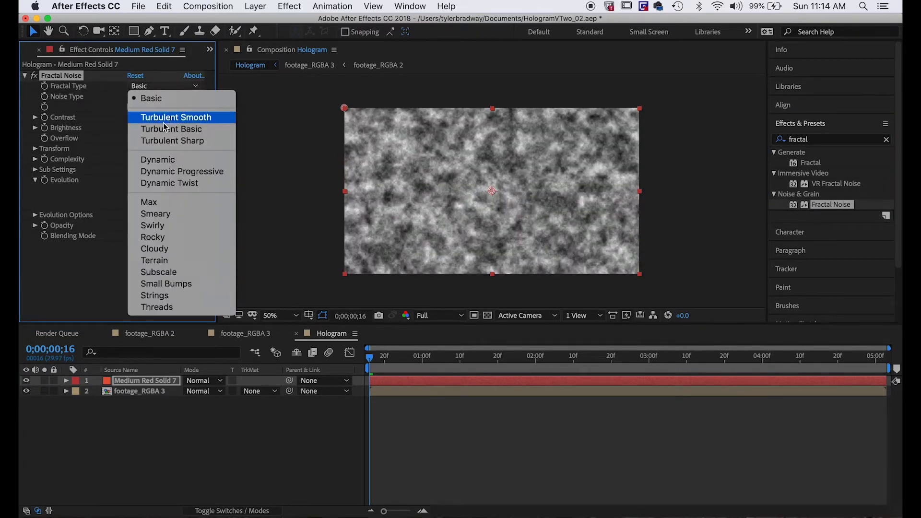
{"action": "left_click", "coordinate": [153, 237]}
{"action": "left_click", "coordinate": [163, 96]}
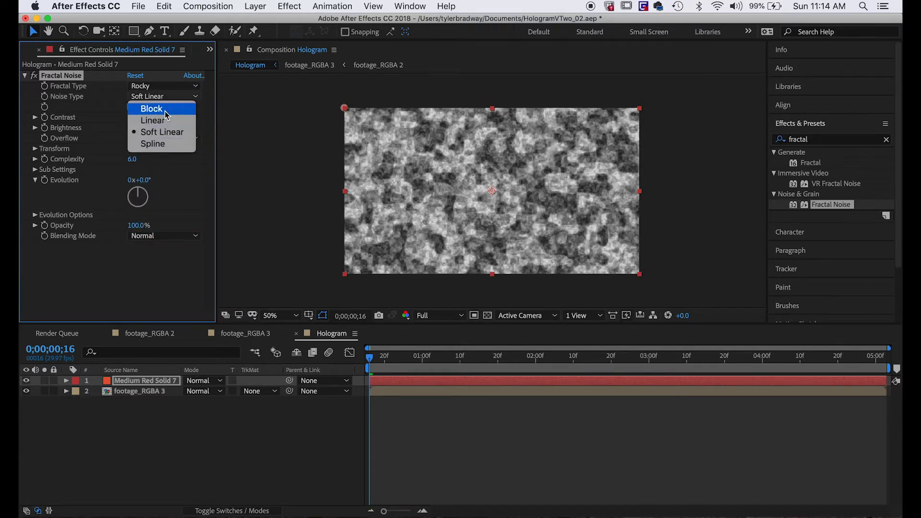
{"action": "left_click", "coordinate": [165, 112]}
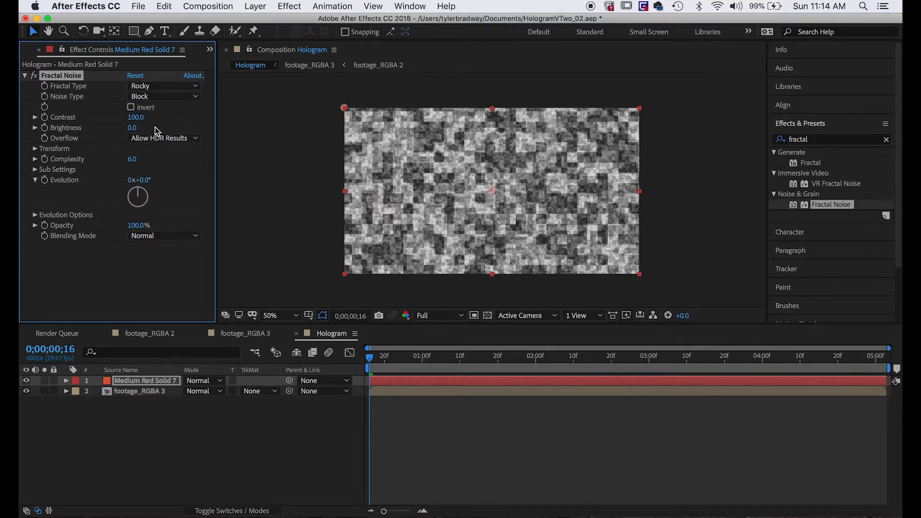
Set noise Contrast 500 and Brightness -250, and start keyframing Brightness.
{"action": "left_click", "coordinate": [138, 117]}
{"action": "type", "text": "500"}
{"action": "key", "text": "Return"}
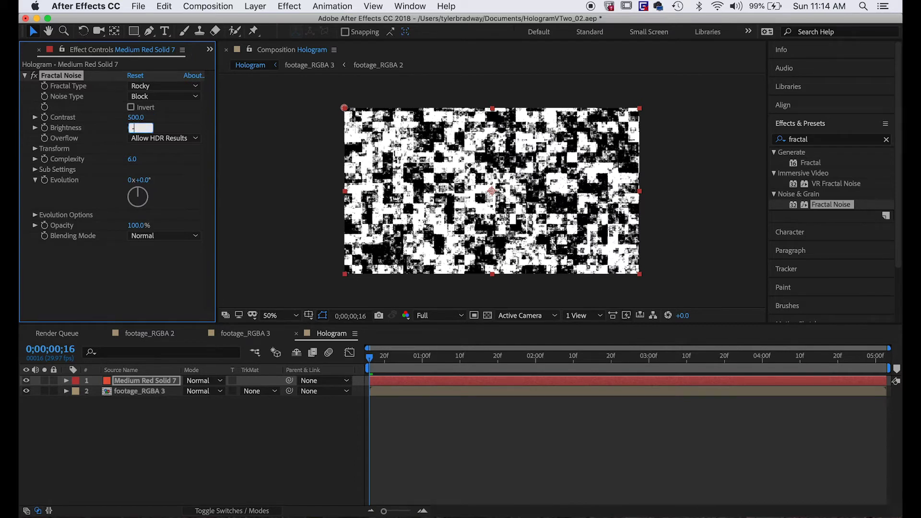
{"action": "type", "text": "-250"}
{"action": "key", "text": "Return"}
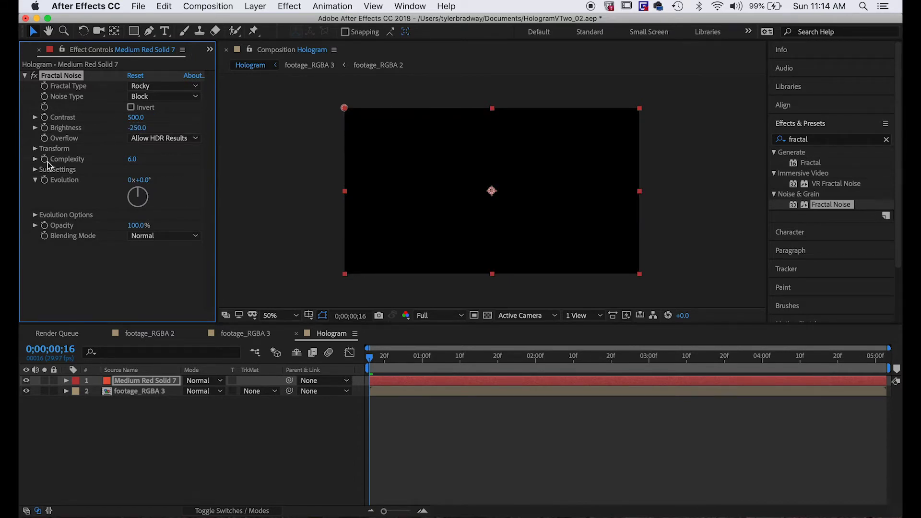
{"action": "left_click", "coordinate": [44, 127]}
{"action": "left_click", "coordinate": [421, 363]}
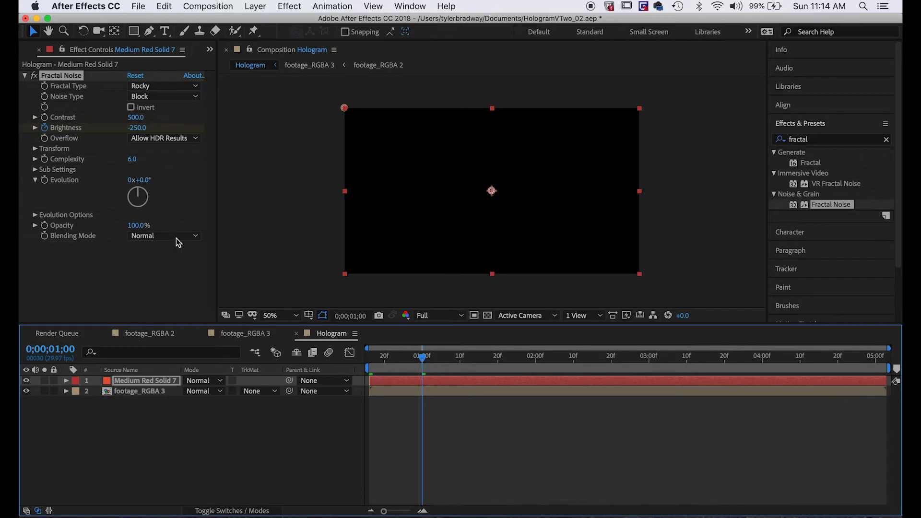
Add a second Brightness keyframe of 250 at one second and preview the animation.
{"action": "left_click", "coordinate": [135, 128]}
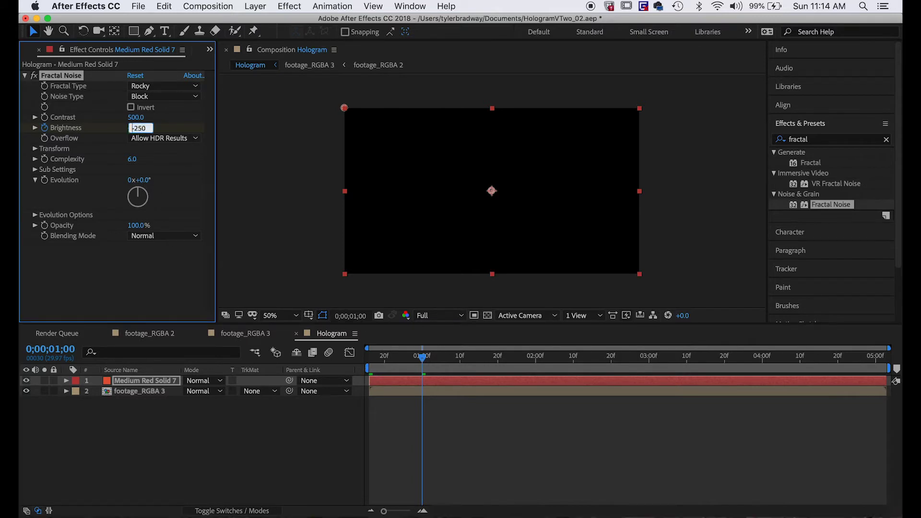
{"action": "key", "text": "Return"}
{"action": "left_click", "coordinate": [645, 486]}
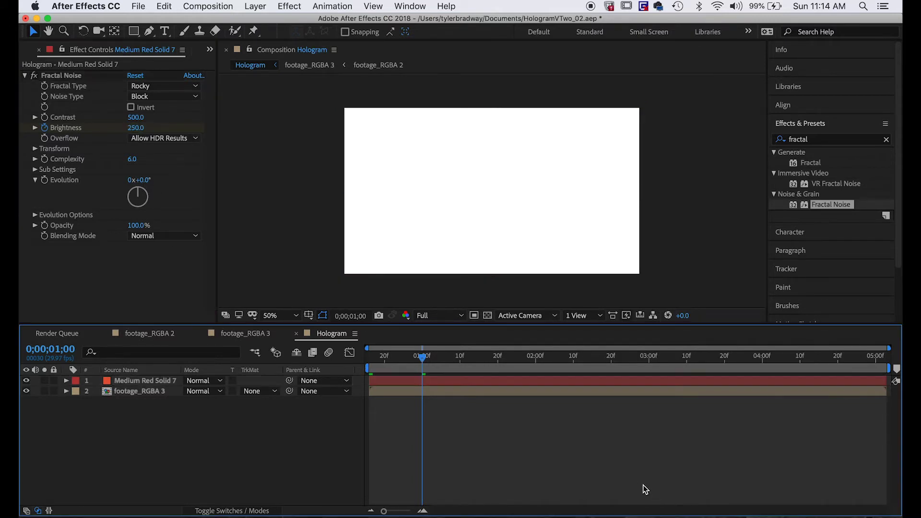
{"action": "left_click_drag", "start_coordinate": [420, 359], "coordinate": [281, 372]}
{"action": "key", "text": "space"}
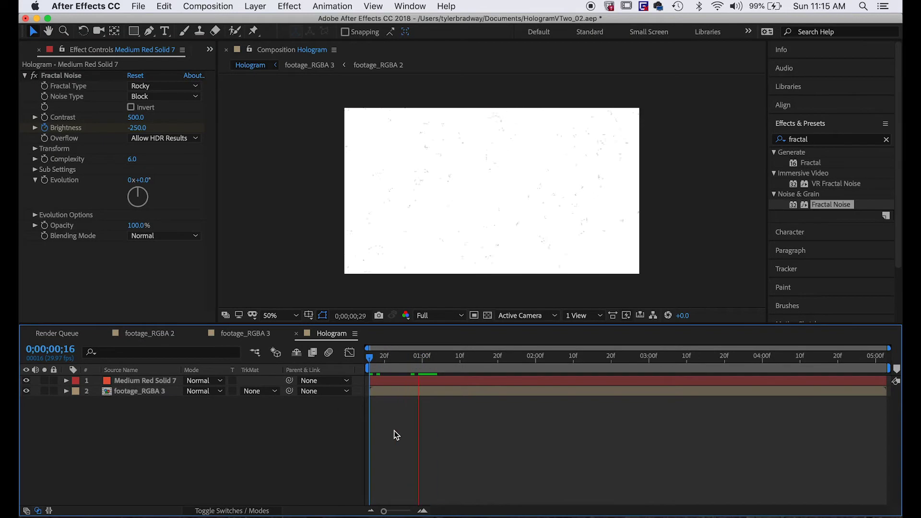
{"action": "left_click_drag", "start_coordinate": [402, 364], "coordinate": [389, 365]}
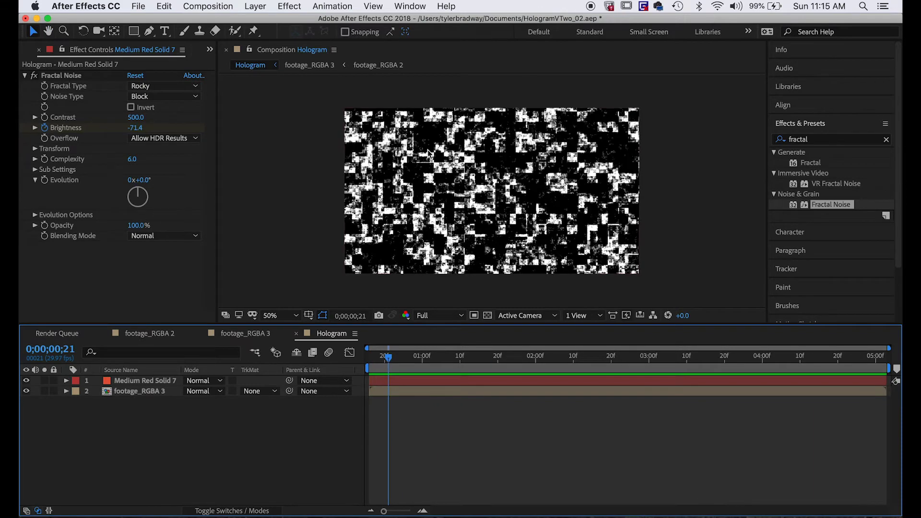
Raise the Fractal Noise Transform Scale to 124.
{"action": "left_click", "coordinate": [38, 151]}
{"action": "left_click", "coordinate": [37, 151]}
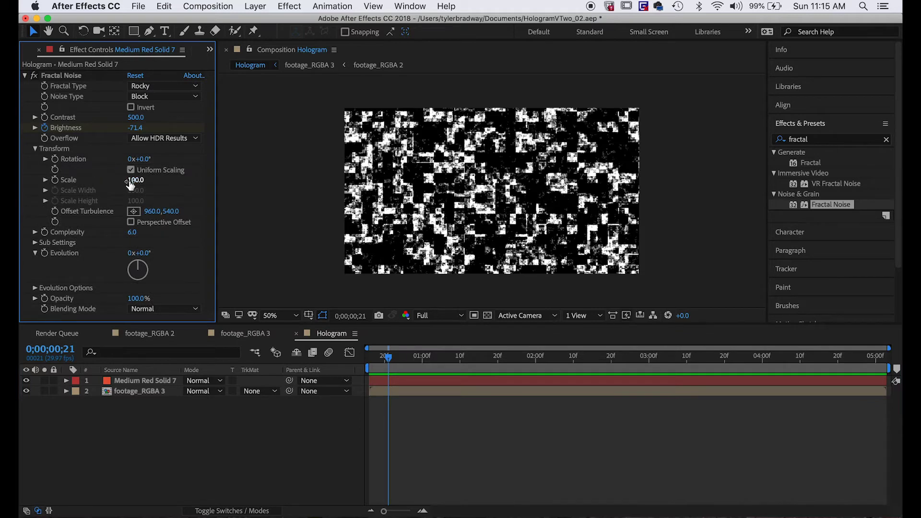
{"action": "left_click", "coordinate": [139, 180]}
{"action": "left_click_drag", "start_coordinate": [139, 181], "coordinate": [54, 179]}
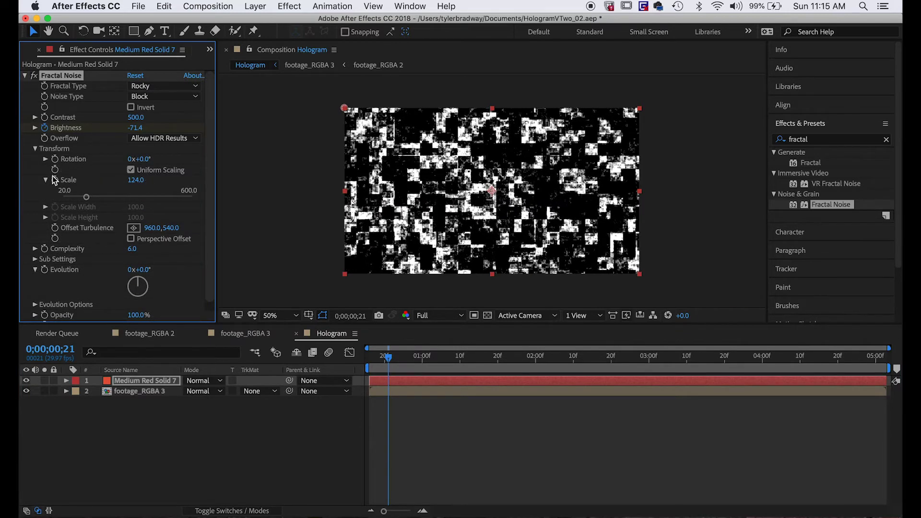
{"action": "left_click", "coordinate": [36, 149]}
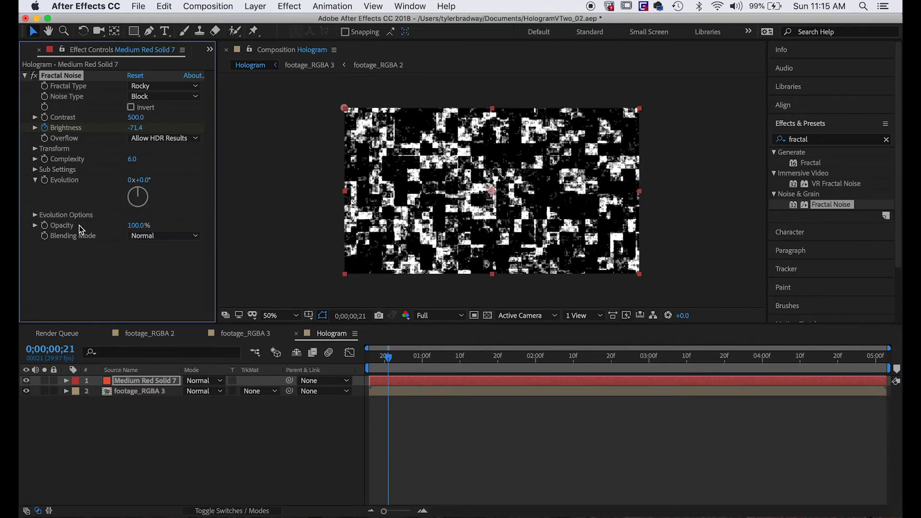
Drive Fractal Noise Evolution with the expression time*3000 and preview the churning noise.
{"action": "left_click", "coordinate": [45, 181], "text": "alt"}
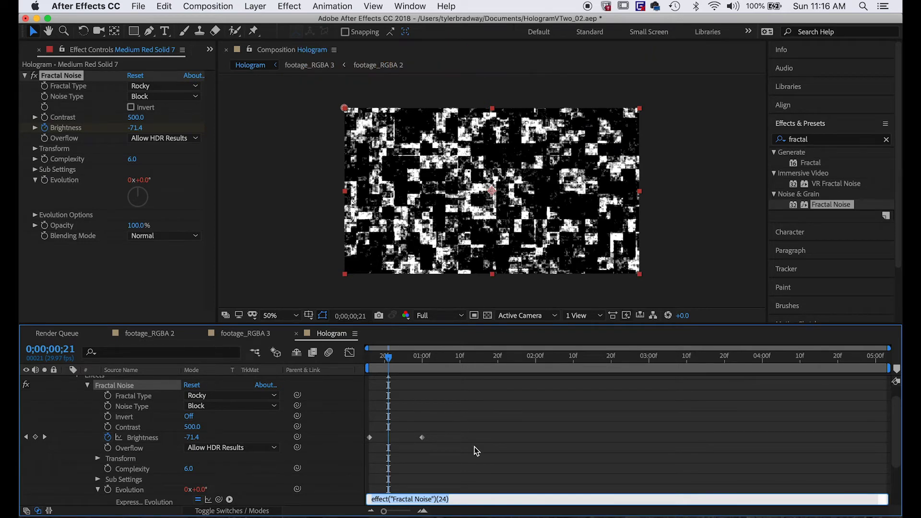
{"action": "scroll", "coordinate": [476, 448], "scroll_direction": "down", "scroll_amount": 2}
{"action": "left_click", "coordinate": [459, 499]}
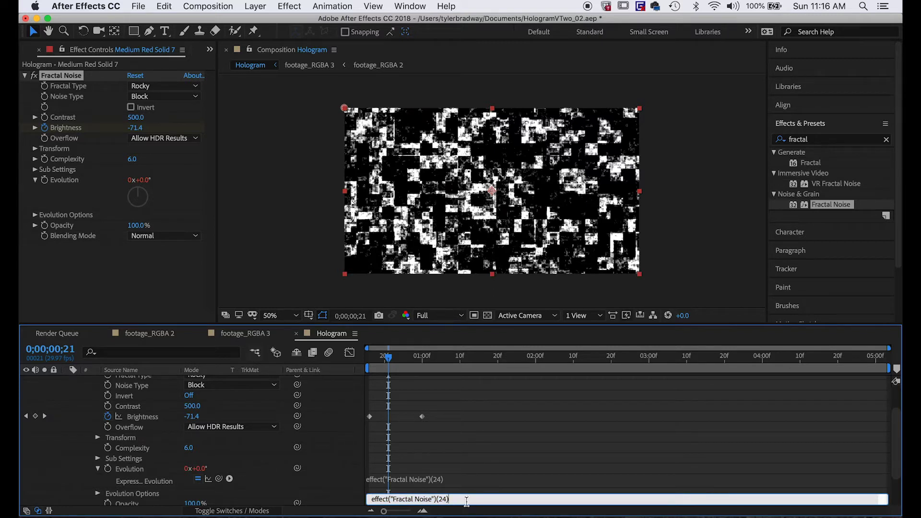
{"action": "key", "text": "super+a"}
{"action": "type", "text": "time*3000"}
{"action": "left_click", "coordinate": [469, 440]}
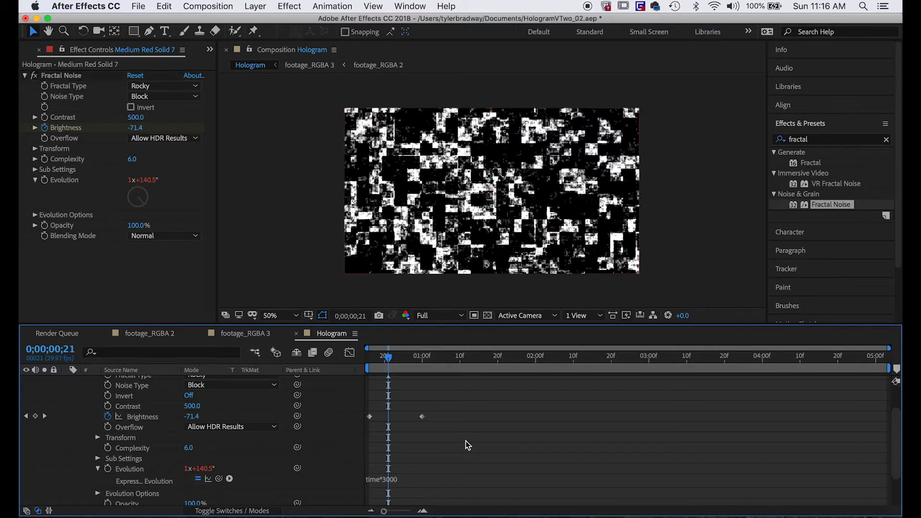
{"action": "key", "text": "space"}
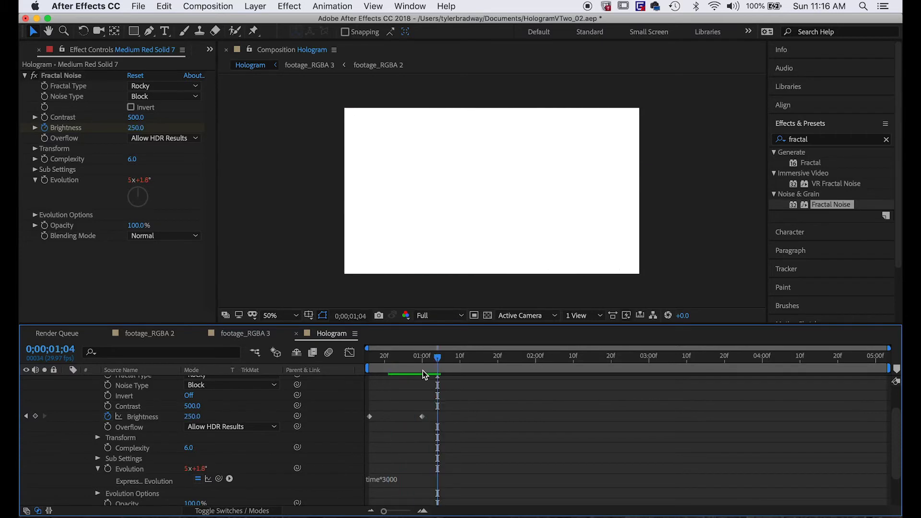
{"action": "left_click_drag", "start_coordinate": [403, 357], "coordinate": [397, 389]}
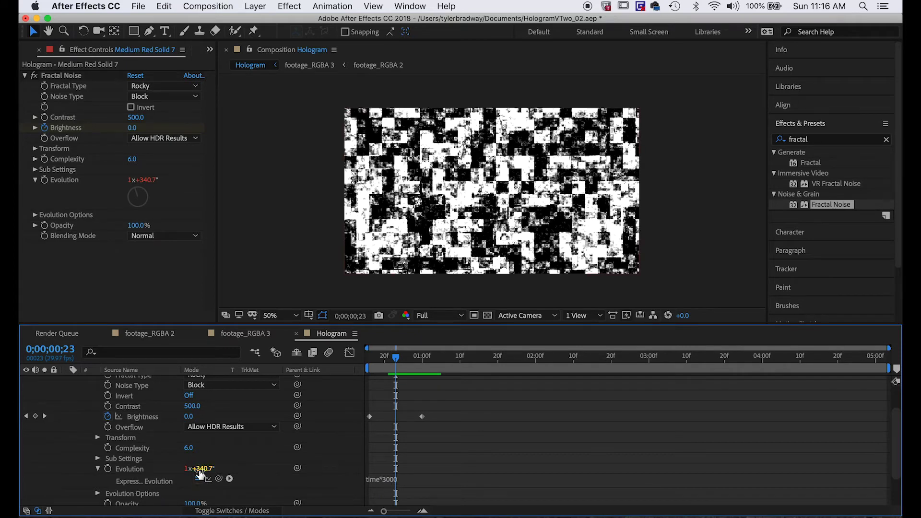
{"action": "key", "text": "space"}
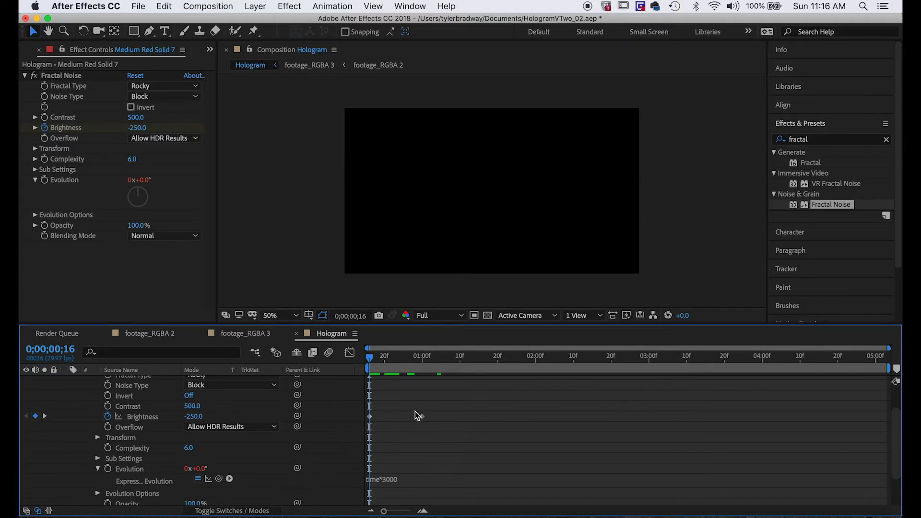
Paste the two Brightness keyframes near 4;17 and time-reverse them so the noise fades out.
{"action": "left_click_drag", "start_coordinate": [462, 427], "coordinate": [349, 412]}
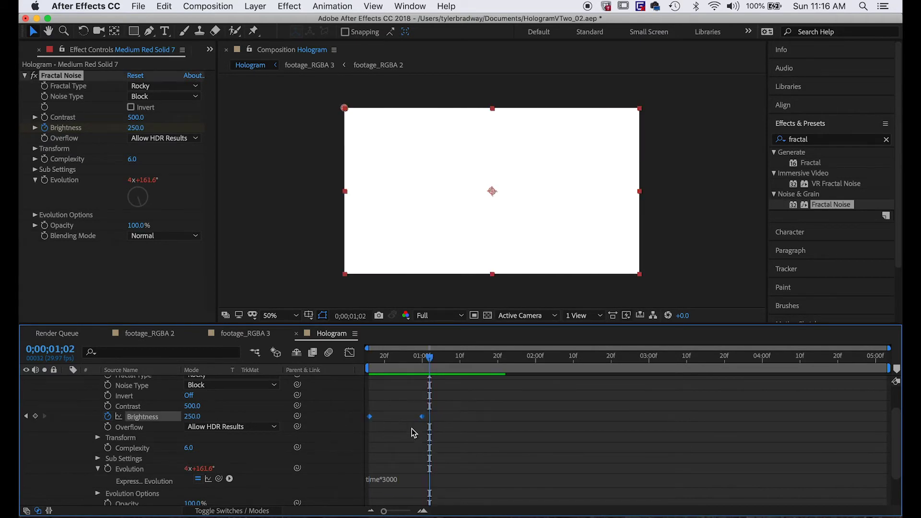
{"action": "left_click_drag", "start_coordinate": [856, 357], "coordinate": [821, 383]}
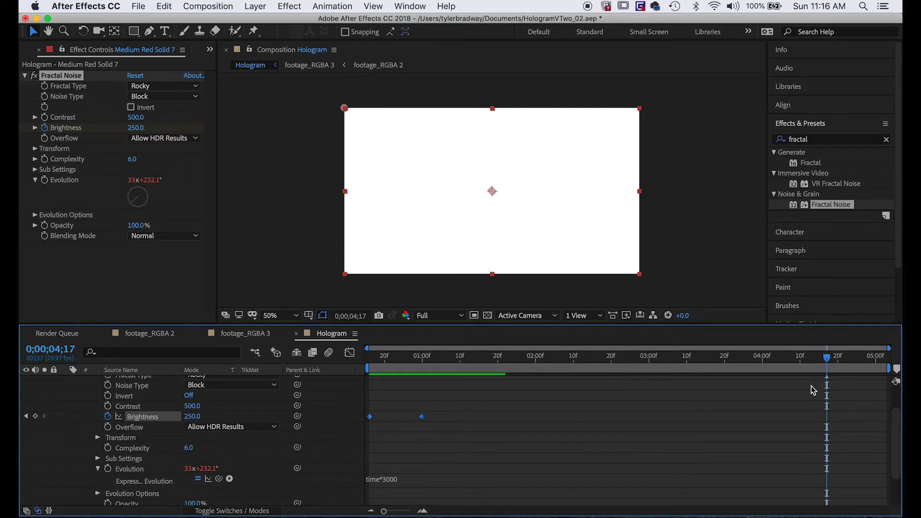
{"action": "key", "text": "super+v"}
{"action": "left_click_drag", "start_coordinate": [881, 417], "coordinate": [888, 417]}
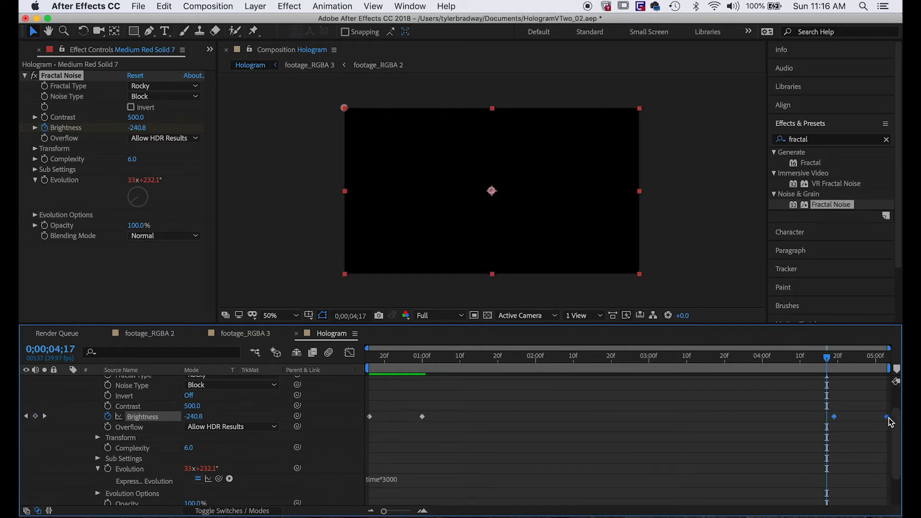
{"action": "right_click", "coordinate": [837, 422]}
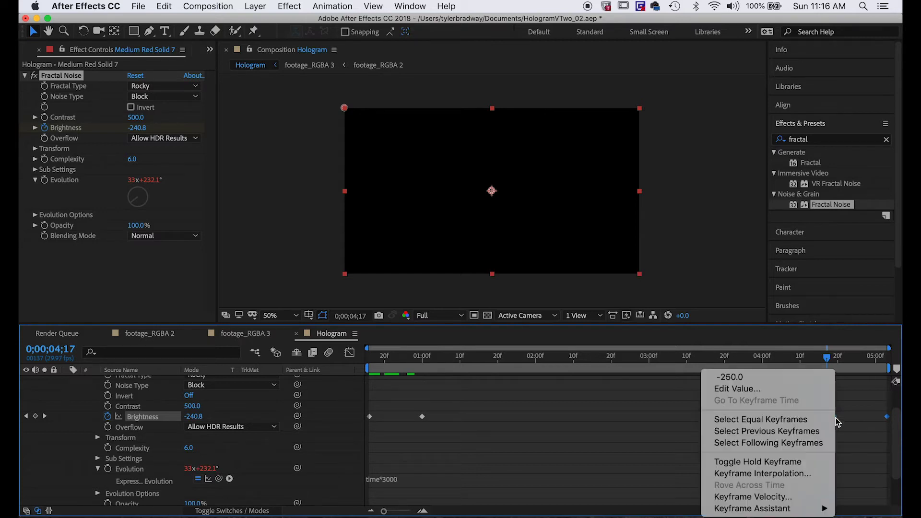
{"action": "mouse_move", "coordinate": [761, 508]}
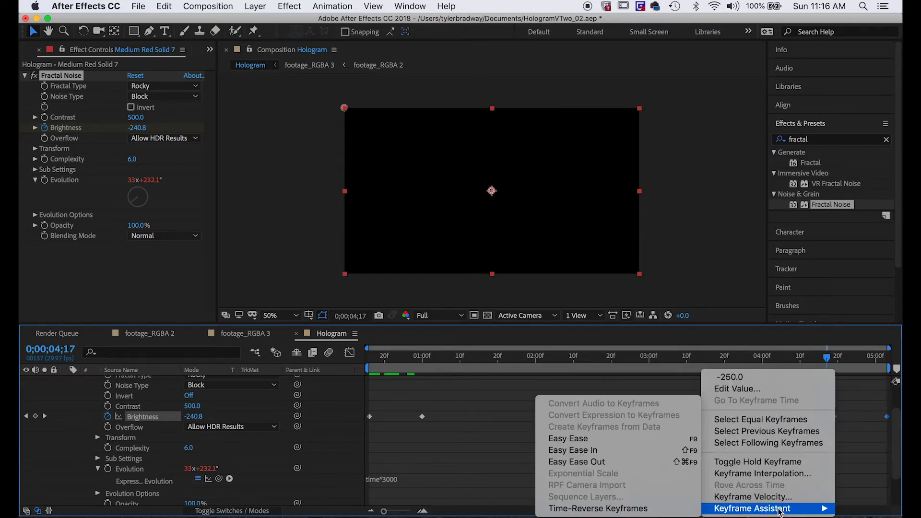
{"action": "left_click", "coordinate": [670, 510]}
Preview the noise fade-out and show only the layer's keyframed properties.
{"action": "left_click", "coordinate": [763, 445]}
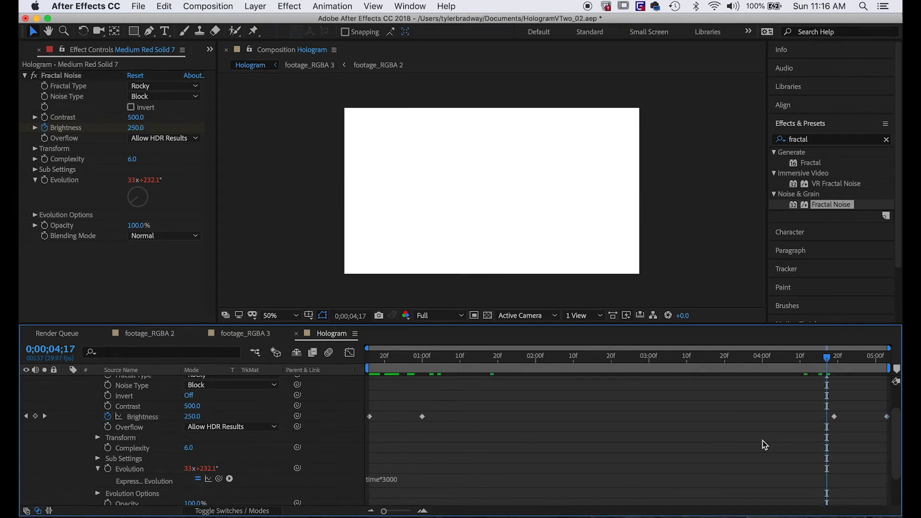
{"action": "key", "text": "space"}
{"action": "key", "text": "space"}
{"action": "key", "text": "u"}
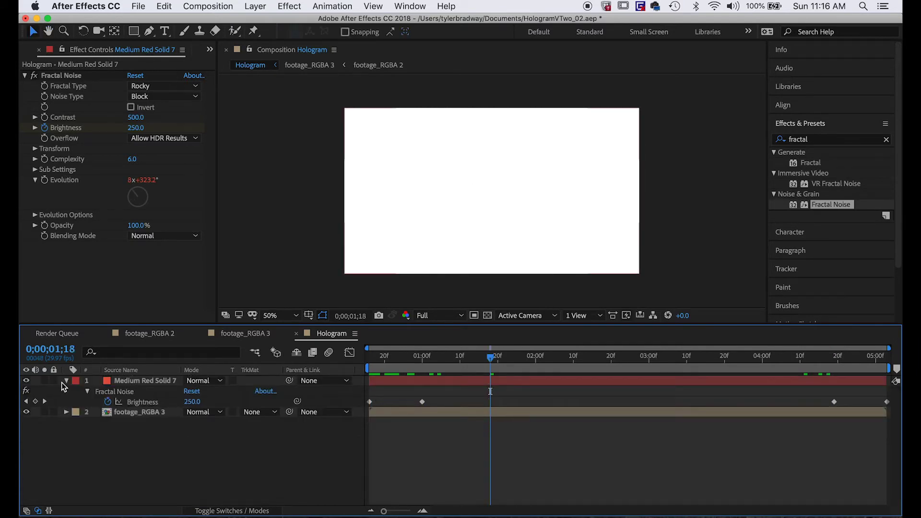
{"action": "left_click", "coordinate": [266, 414]}
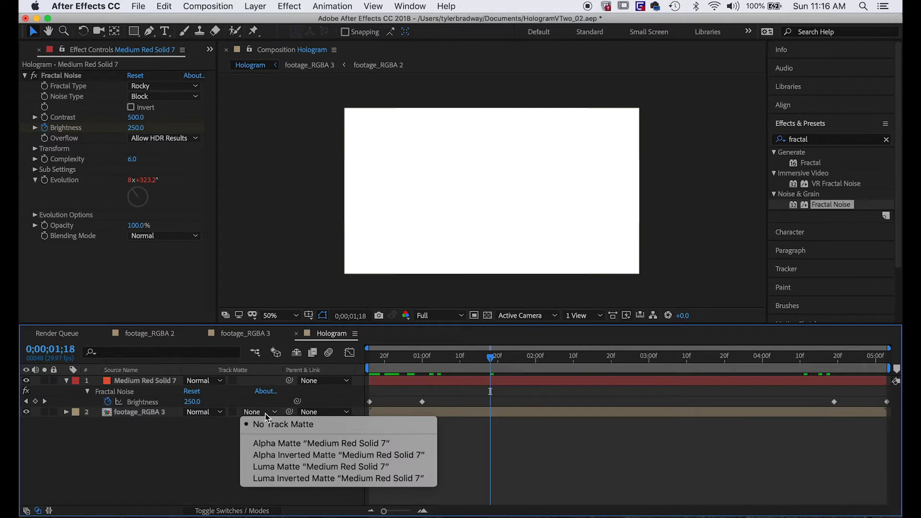
Set footage_RGBA 3's track matte to Luma Matte, preview it, and nest Hologram in a new comp.
{"action": "left_click", "coordinate": [283, 465]}
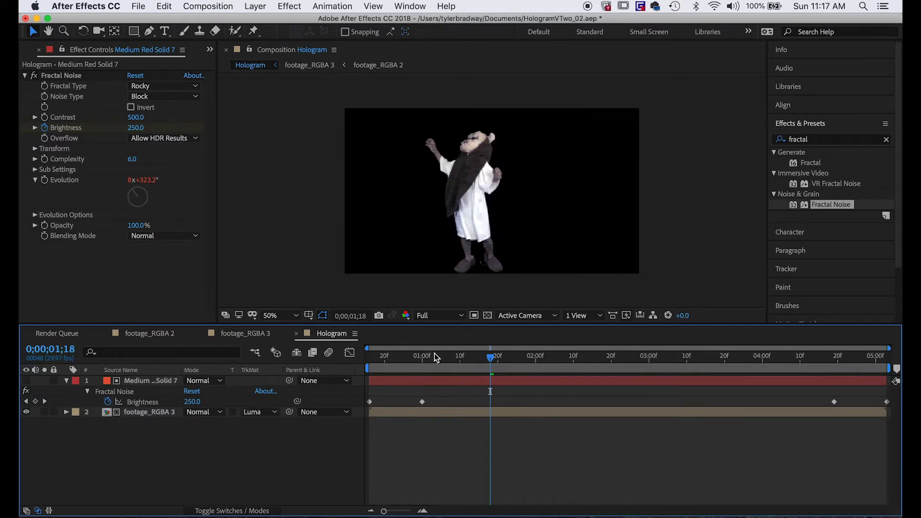
{"action": "key", "text": "space"}
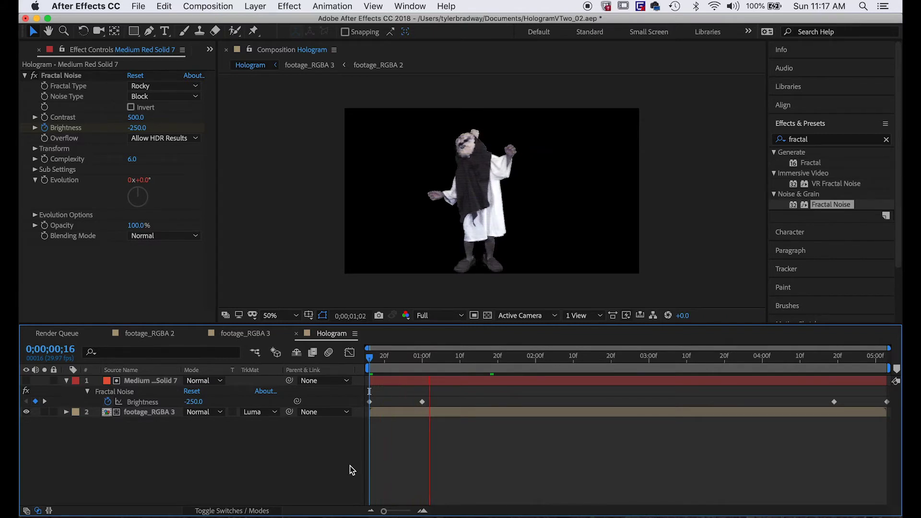
{"action": "key", "text": "space"}
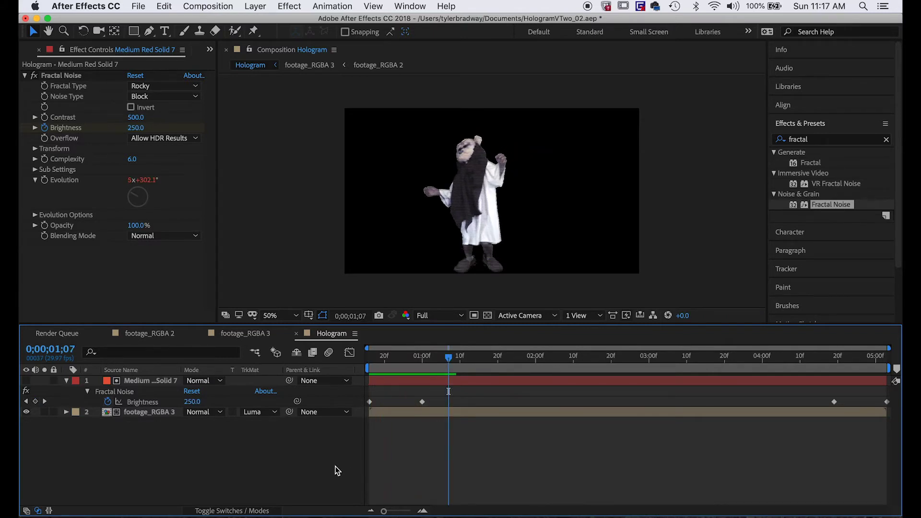
{"action": "left_click", "coordinate": [22, 50]}
{"action": "left_click_drag", "start_coordinate": [36, 186], "coordinate": [58, 317]}
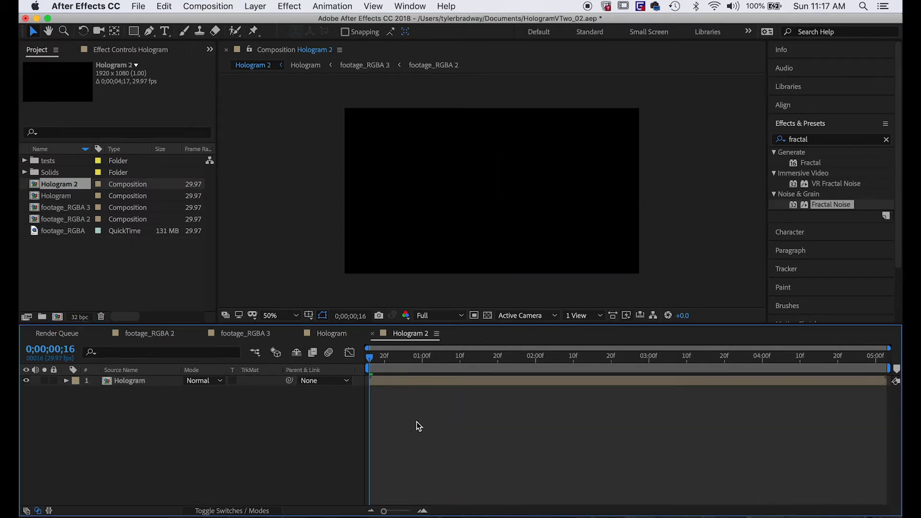
Rename the Hologram 2 composition to 'Projected Hologram' and select its Hologram layer.
{"action": "key", "text": "super+k"}
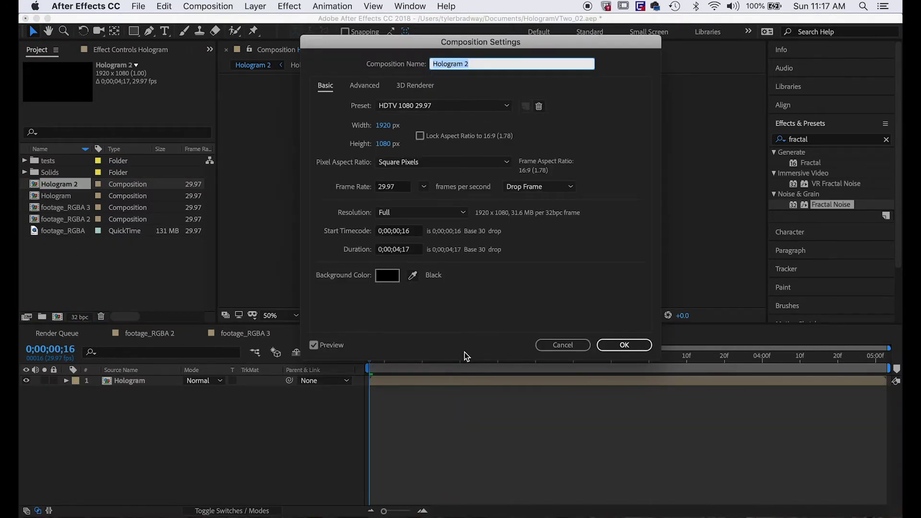
{"action": "key", "text": "Left"}
{"action": "type", "text": "Projected"}
{"action": "left_click", "coordinate": [526, 66]}
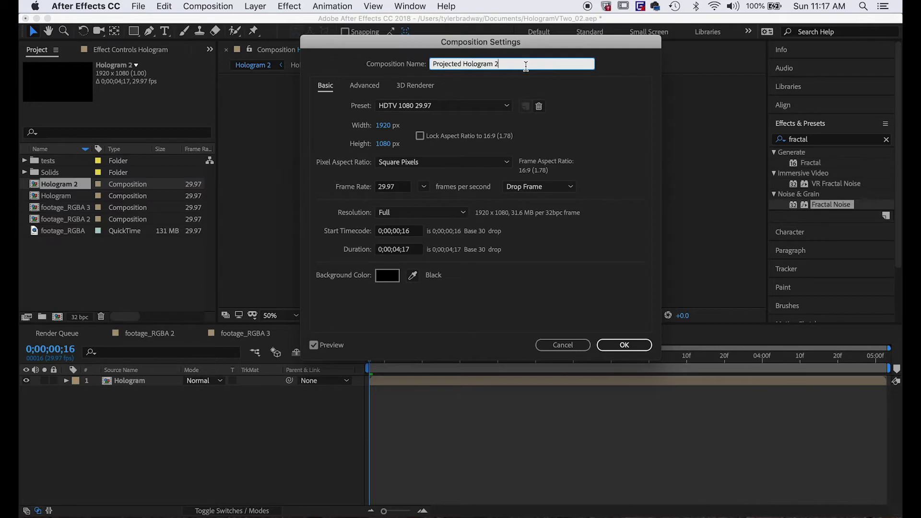
{"action": "key", "text": "BackSpace"}
{"action": "key", "text": "BackSpace"}
{"action": "key", "text": "Return"}
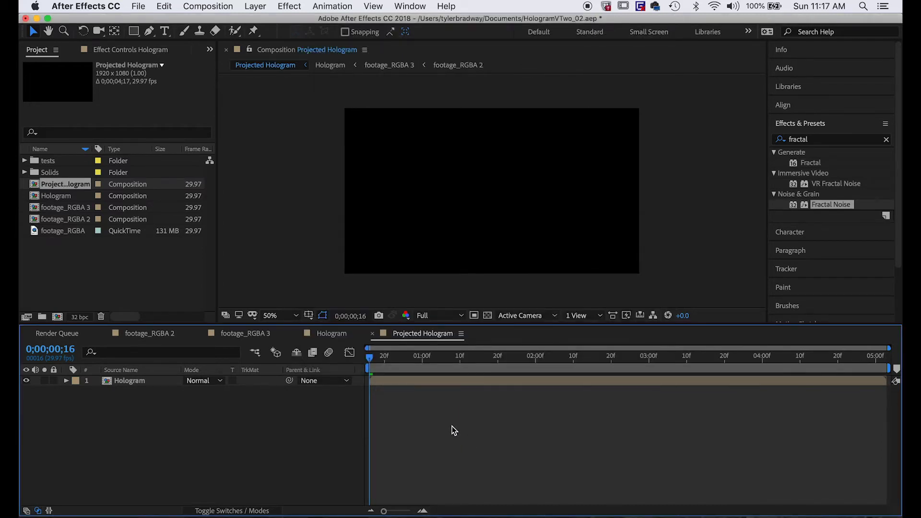
{"action": "left_click", "coordinate": [417, 382]}
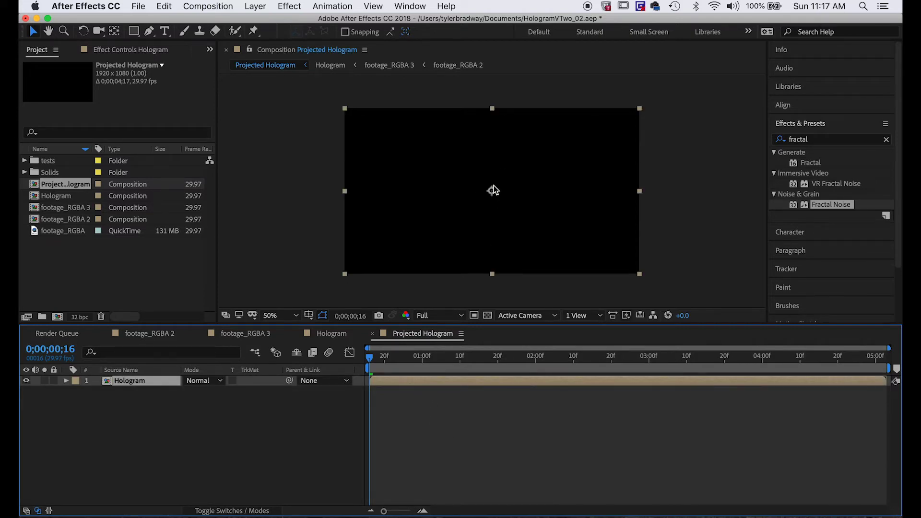
{"action": "left_click", "coordinate": [264, 6]}
Add a null object named 'projector' and select it together with the Hologram layer.
{"action": "mouse_move", "coordinate": [272, 26]}
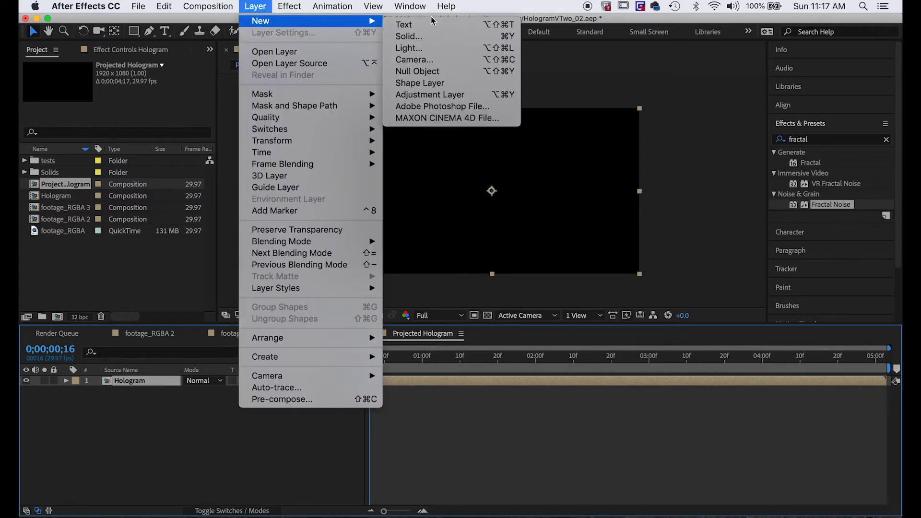
{"action": "left_click", "coordinate": [432, 72]}
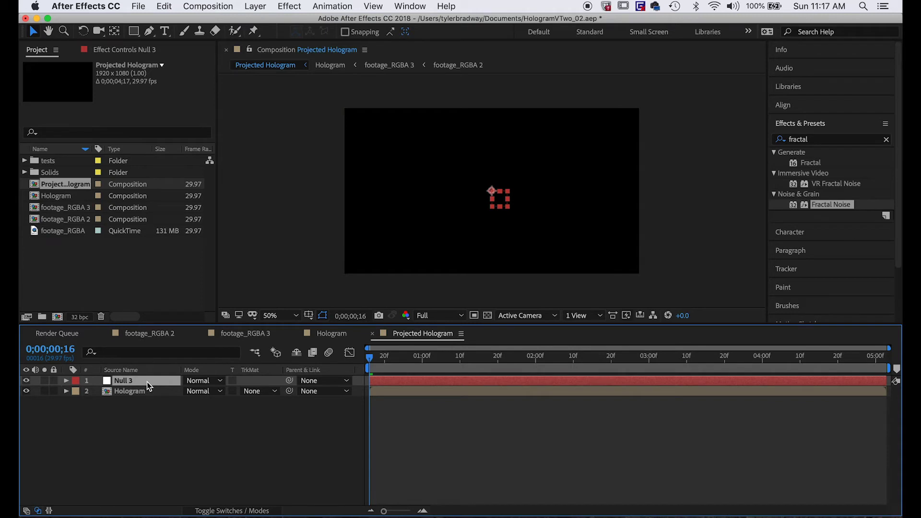
{"action": "key", "text": "Return"}
{"action": "type", "text": "pr"}
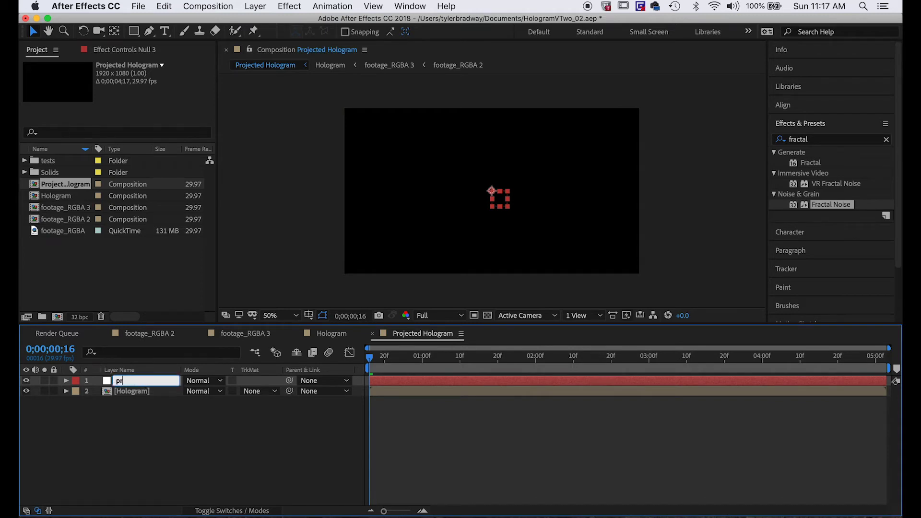
{"action": "type", "text": "ojector"}
{"action": "left_click", "coordinate": [207, 422]}
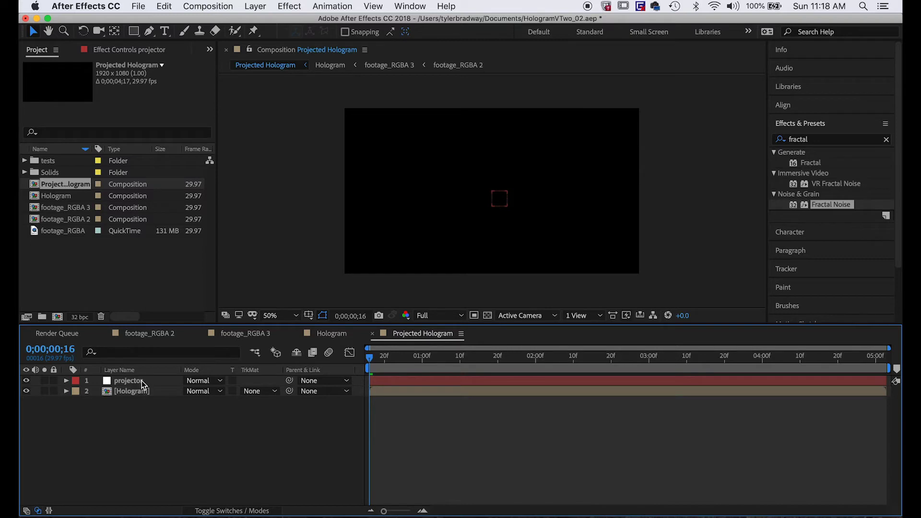
{"action": "left_click", "coordinate": [137, 392]}
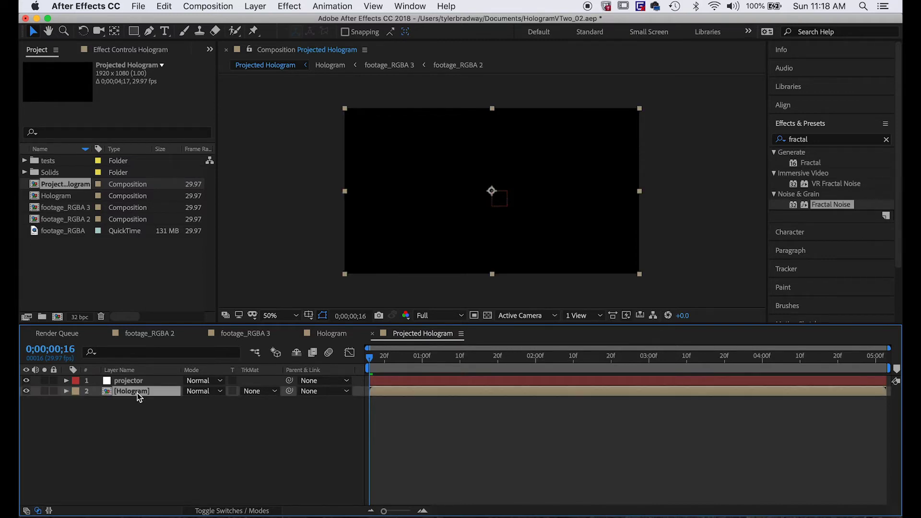
{"action": "left_click", "coordinate": [136, 385], "text": "shift"}
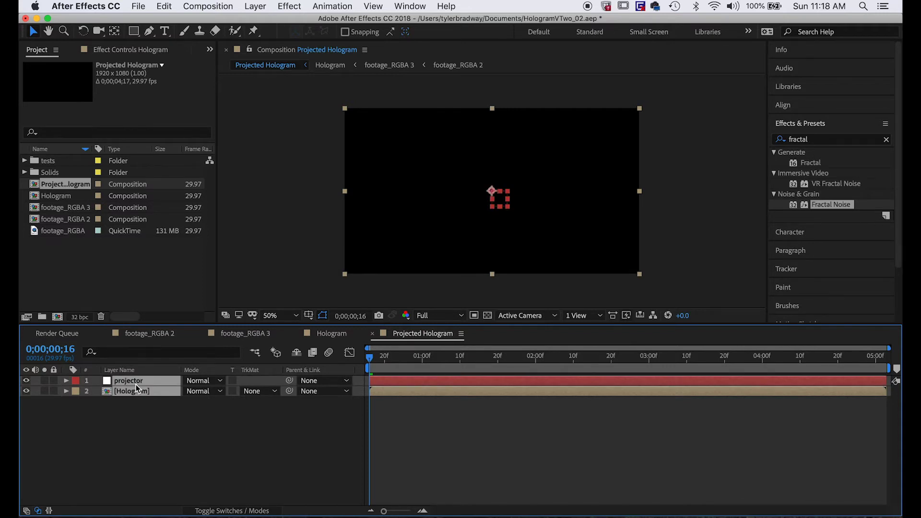
Drive Hologram's Anchor Point with the expression thisComp.layer("projector").toComp([0,0,0]).
{"action": "key", "text": "a"}
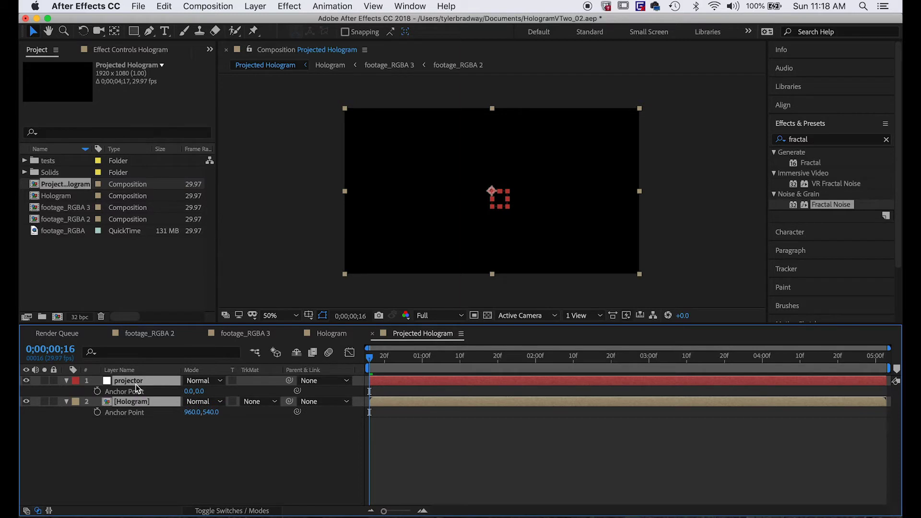
{"action": "left_click", "coordinate": [113, 435]}
{"action": "left_click", "coordinate": [97, 412], "text": "alt"}
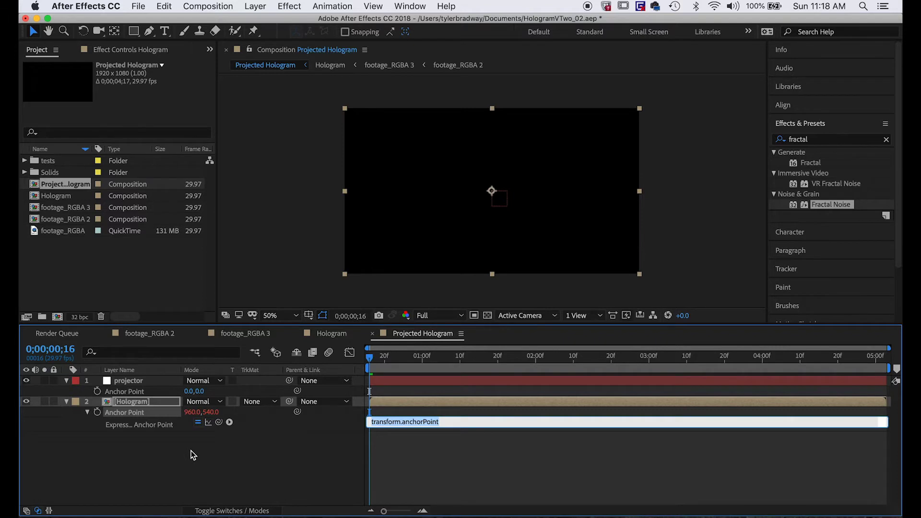
{"action": "left_click_drag", "start_coordinate": [219, 422], "coordinate": [156, 382]}
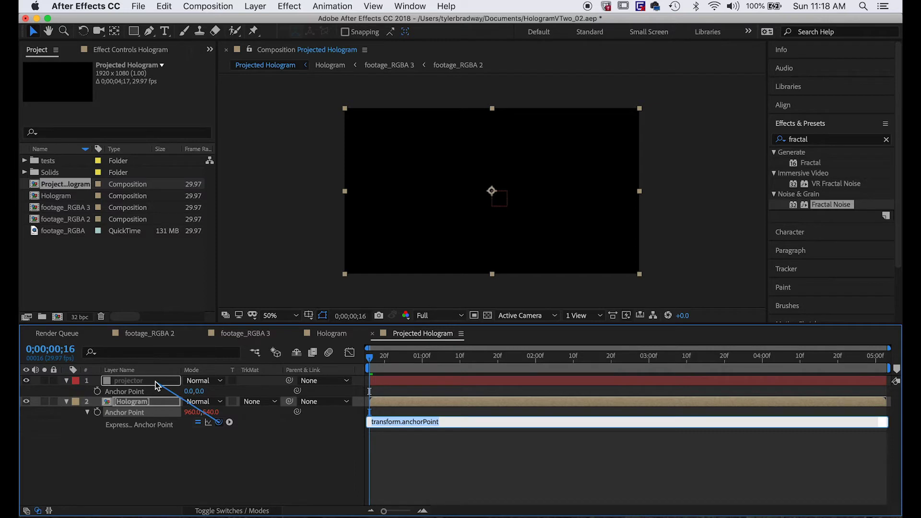
{"action": "left_click_drag", "start_coordinate": [157, 385], "coordinate": [158, 386]}
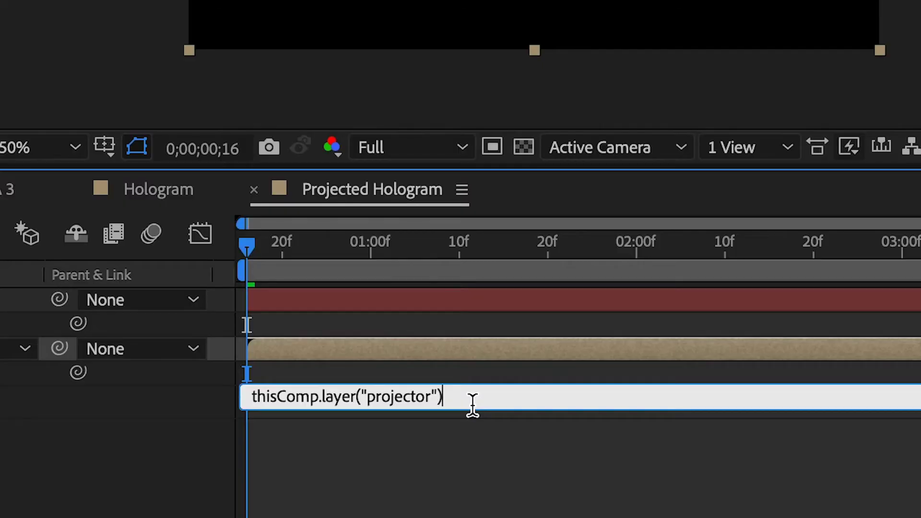
{"action": "type", "text": ".toComp"}
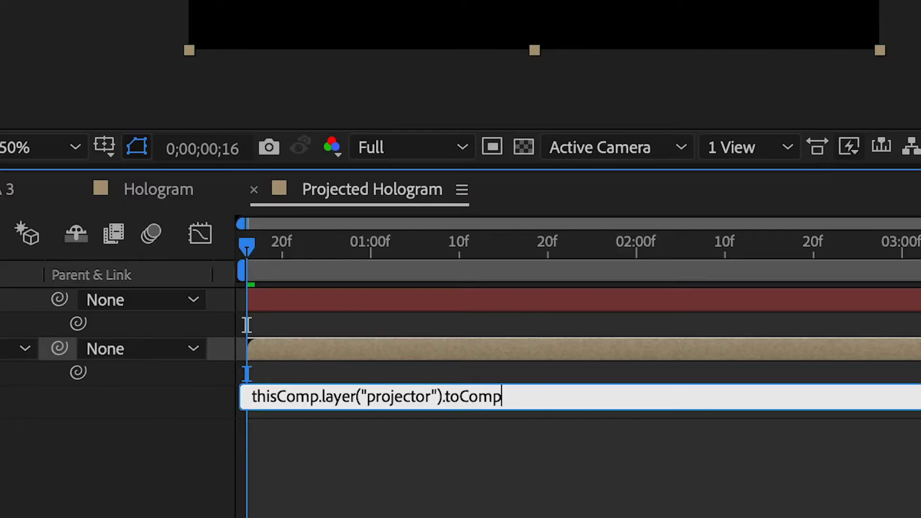
{"action": "type", "text": "([0,0,0]"}
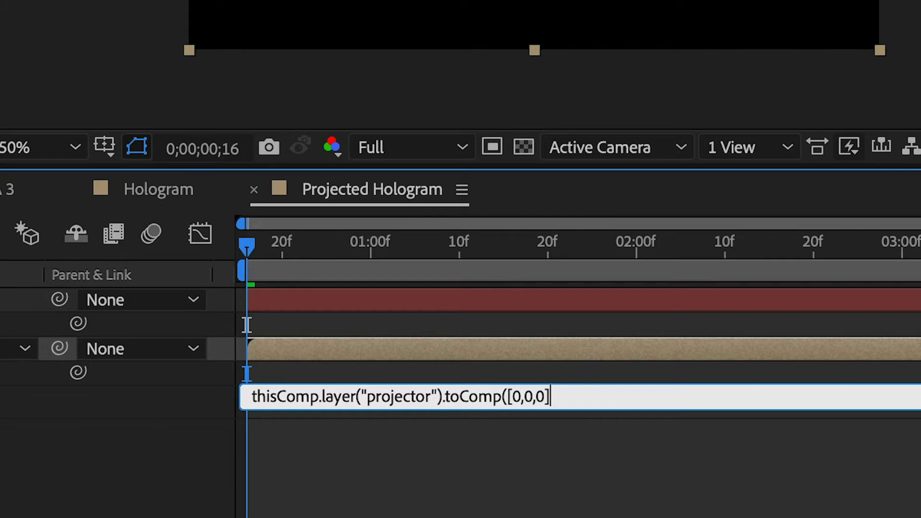
{"action": "type", "text": ");"}
{"action": "left_click", "coordinate": [433, 382]}
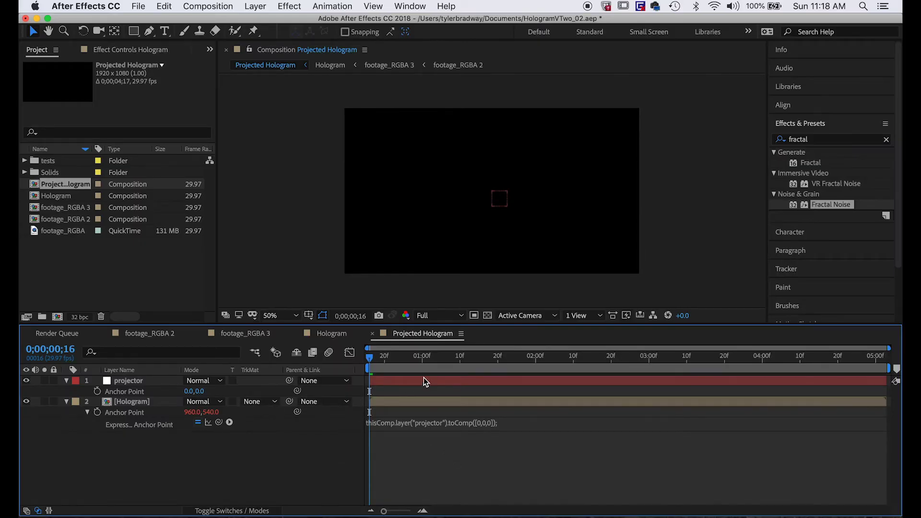
At 0;00;01;06, move the Hologram and projector layers to check the figure follows the null.
{"action": "left_click_drag", "start_coordinate": [417, 357], "coordinate": [444, 359]}
{"action": "left_click", "coordinate": [444, 400]}
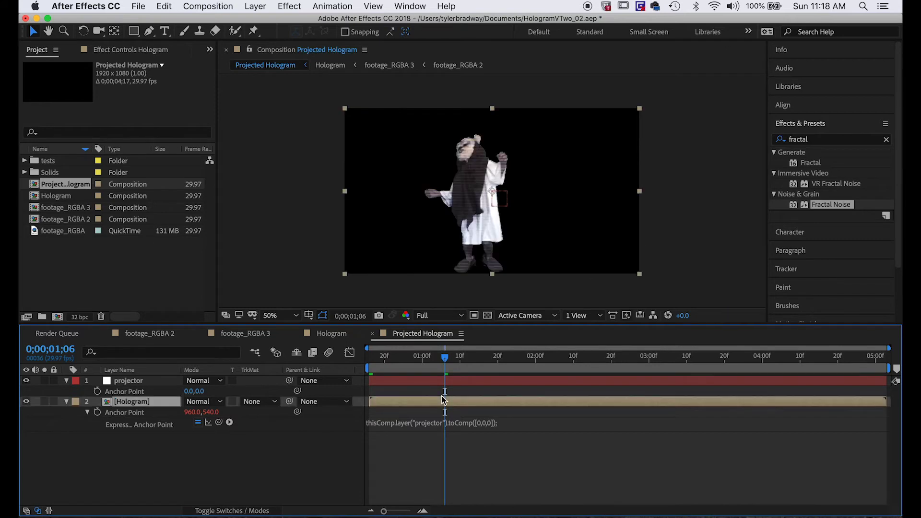
{"action": "left_click_drag", "start_coordinate": [498, 204], "coordinate": [523, 216]}
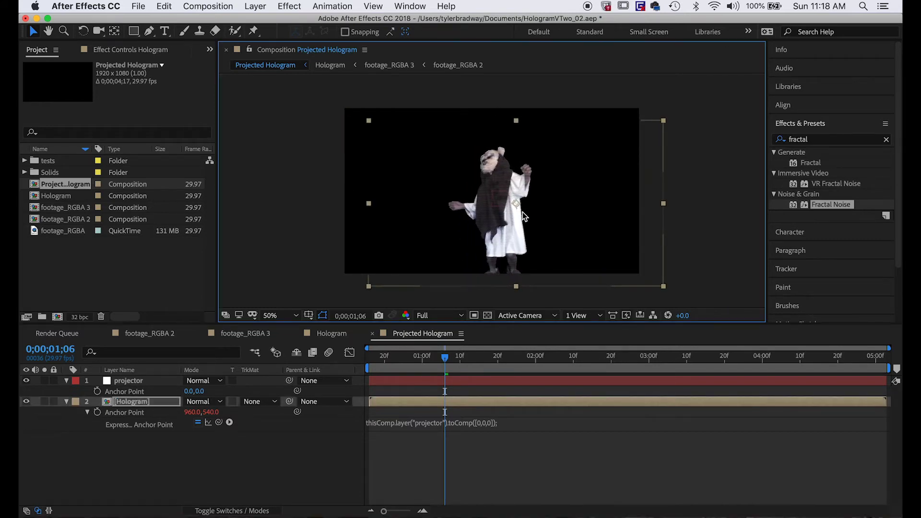
{"action": "left_click", "coordinate": [466, 379]}
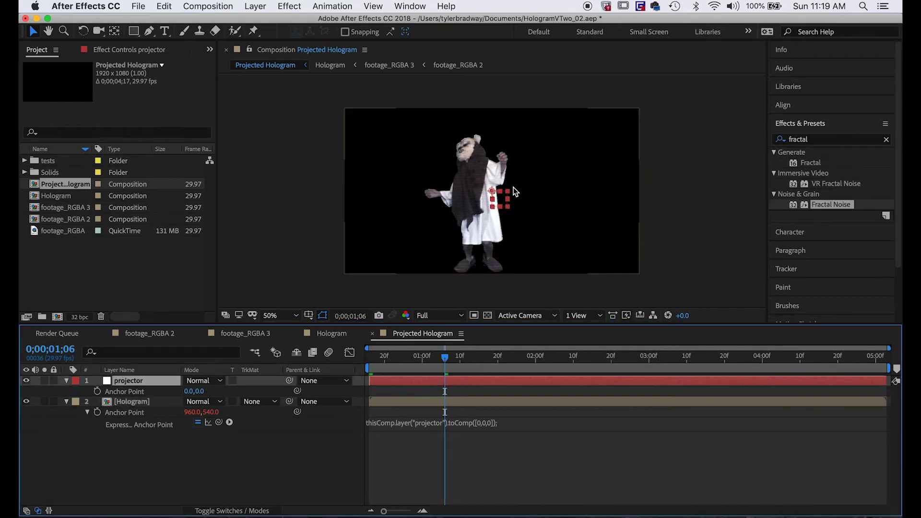
{"action": "mouse_move", "coordinate": [500, 200]}
{"action": "left_mouse_down"}
{"action": "mouse_move", "coordinate": [543, 223]}
{"action": "mouse_move", "coordinate": [553, 199]}
{"action": "mouse_move", "coordinate": [503, 154]}
{"action": "mouse_move", "coordinate": [446, 187]}
{"action": "mouse_move", "coordinate": [450, 261]}
{"action": "mouse_move", "coordinate": [508, 251]}
{"action": "mouse_move", "coordinate": [542, 199]}
{"action": "mouse_move", "coordinate": [526, 192]}
{"action": "mouse_move", "coordinate": [501, 206]}
{"action": "mouse_move", "coordinate": [513, 210]}
{"action": "left_mouse_up"}
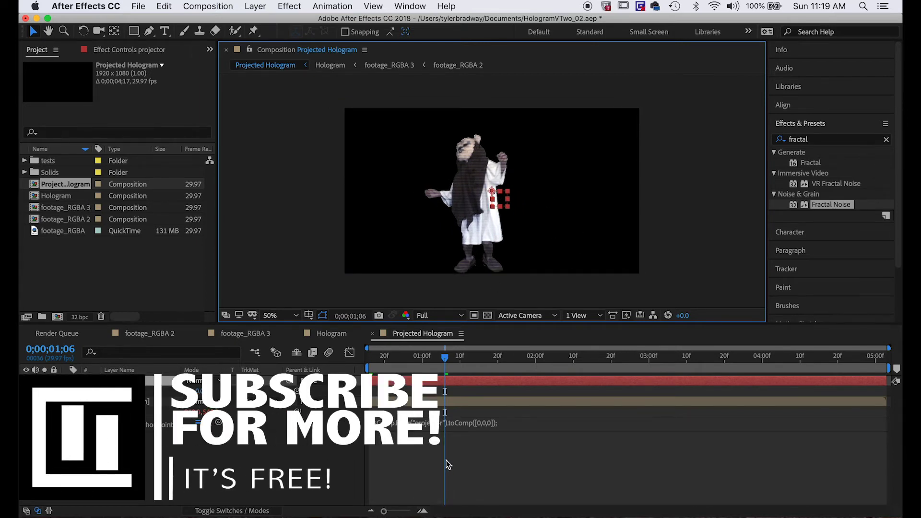
{"action": "left_click", "coordinate": [142, 405]}
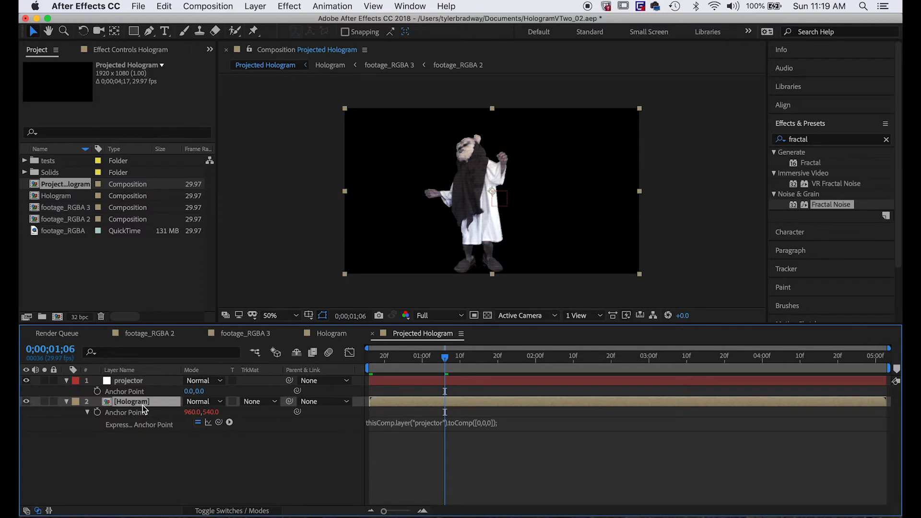
{"action": "left_click", "coordinate": [146, 383], "text": "shift"}
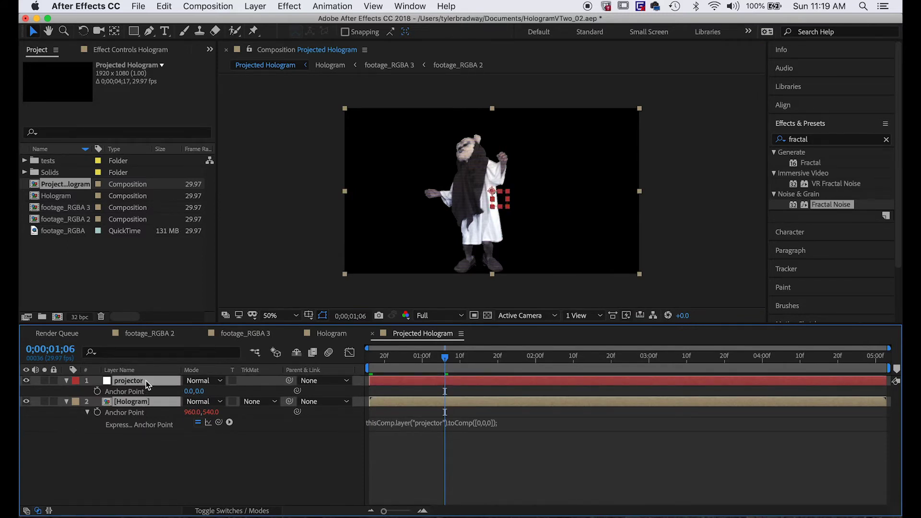
{"action": "key", "text": "p"}
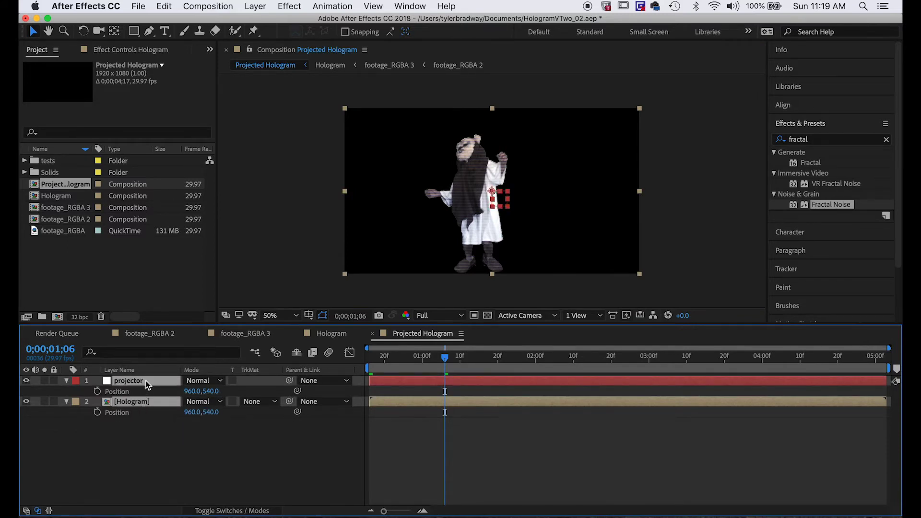
Pick-whip Hologram's Position expression to the projector layer's Position.
{"action": "left_click", "coordinate": [120, 461]}
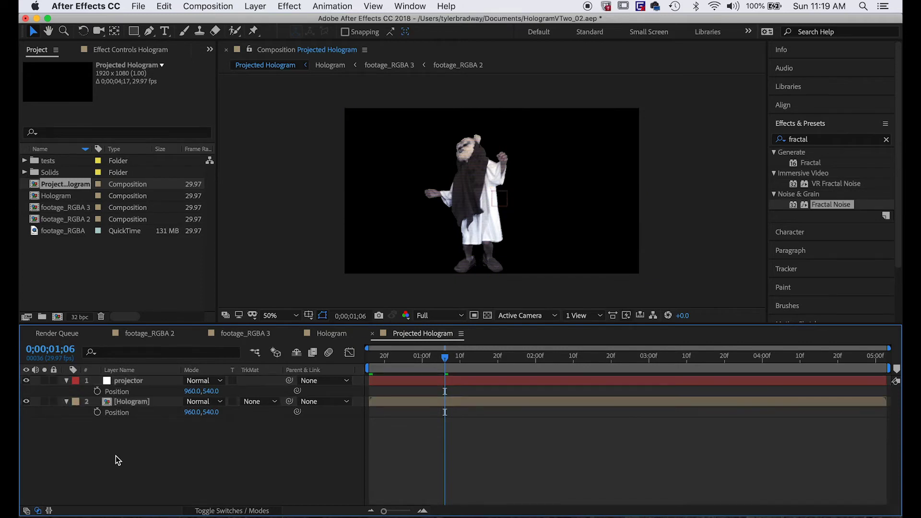
{"action": "left_click", "coordinate": [97, 413], "text": "alt"}
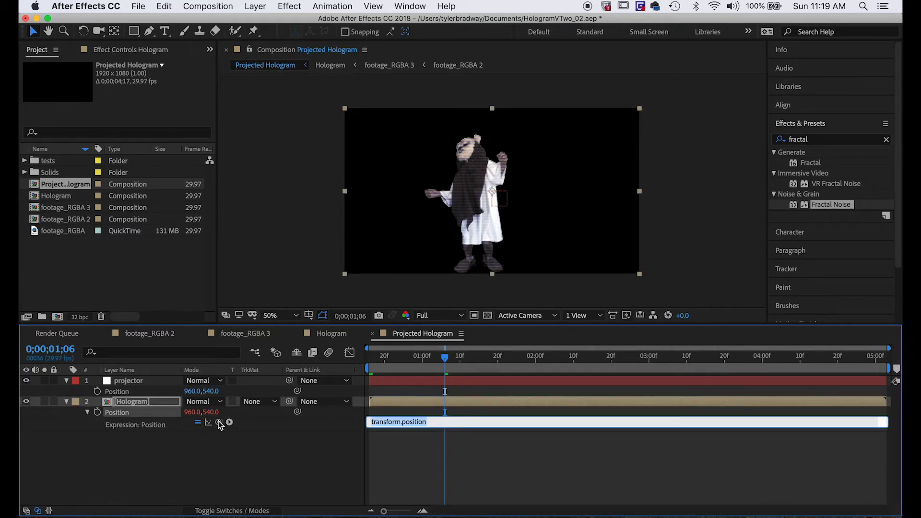
{"action": "left_click_drag", "start_coordinate": [218, 421], "coordinate": [149, 394]}
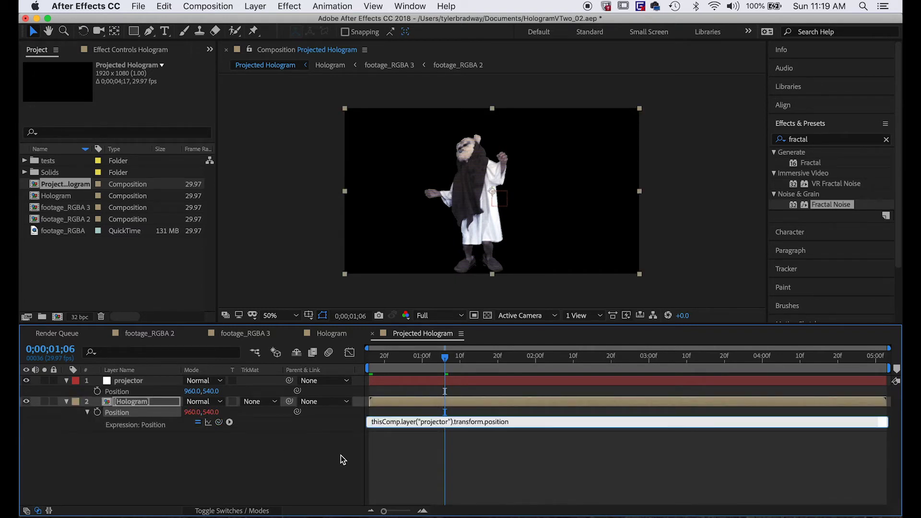
{"action": "left_click", "coordinate": [380, 465]}
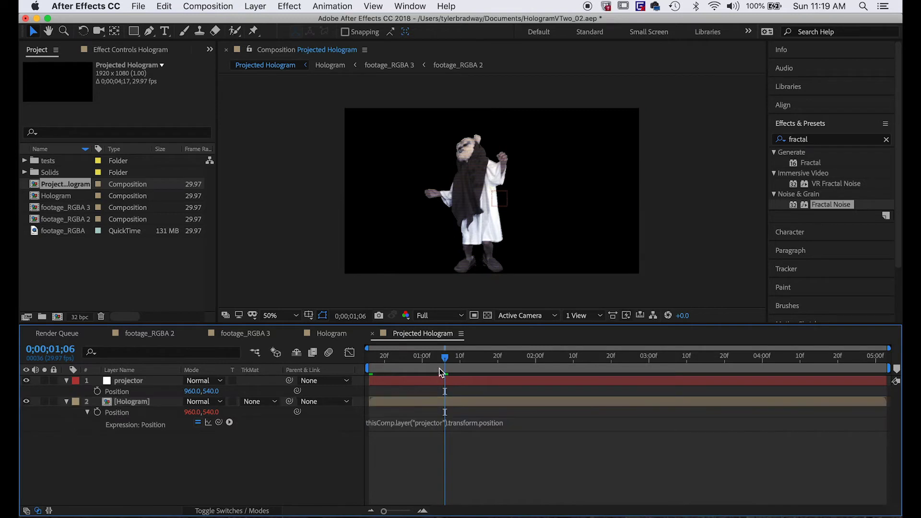
Test by moving the projector, then undo it back to 960,540 and recentre the view.
{"action": "left_click", "coordinate": [448, 377]}
{"action": "left_click_drag", "start_coordinate": [497, 201], "coordinate": [598, 147]}
{"action": "left_click", "coordinate": [425, 402]}
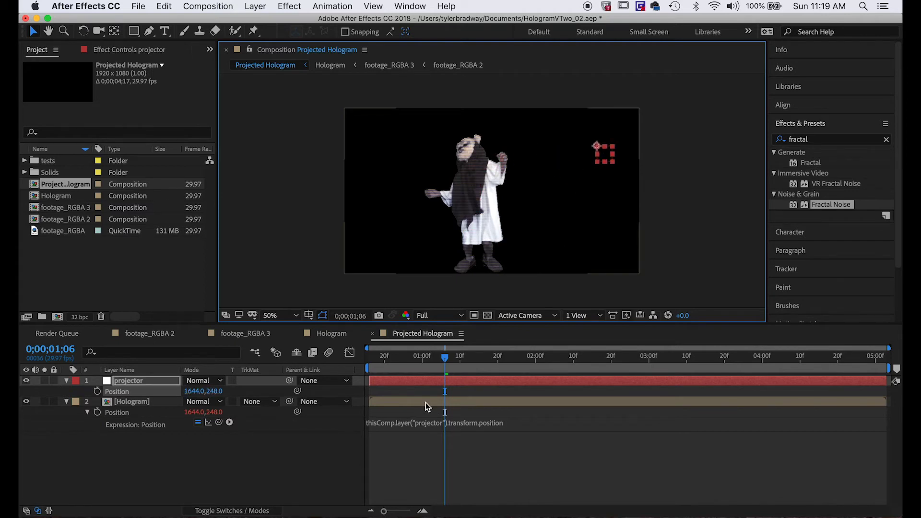
{"action": "key", "text": "period"}
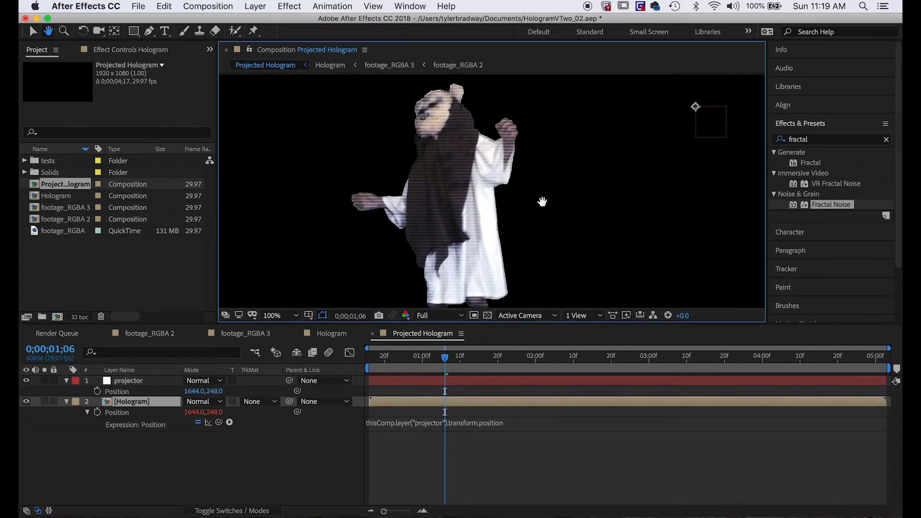
{"action": "scroll", "coordinate": [543, 201], "scroll_direction": "right", "scroll_amount": 5}
{"action": "scroll", "coordinate": [543, 201], "scroll_direction": "up", "scroll_amount": 3}
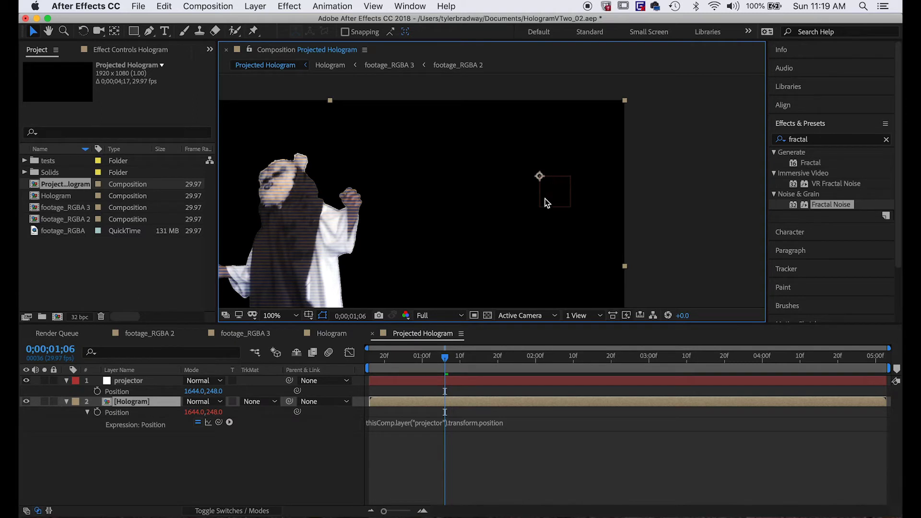
{"action": "key", "text": "comma"}
{"action": "left_click", "coordinate": [406, 466]}
{"action": "key", "text": "super+z"}
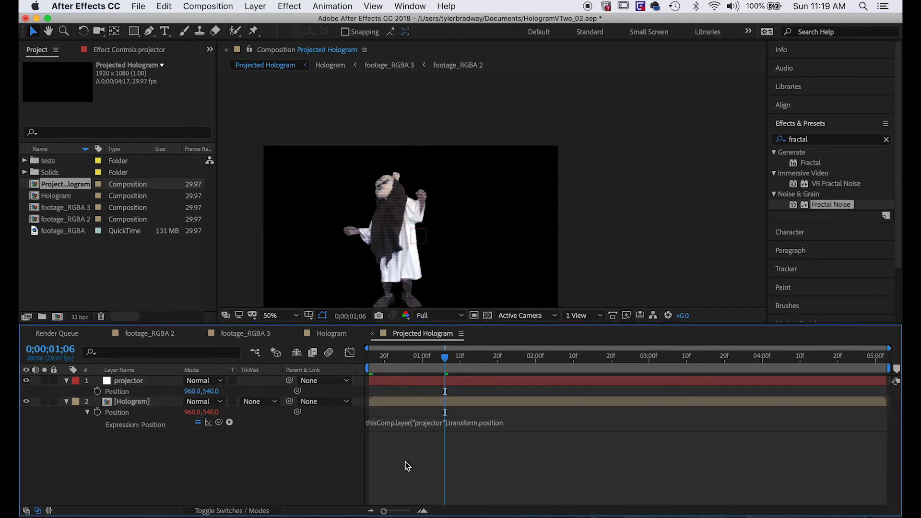
{"action": "key", "text": "p"}
{"action": "left_click_drag", "start_coordinate": [427, 251], "coordinate": [492, 202]}
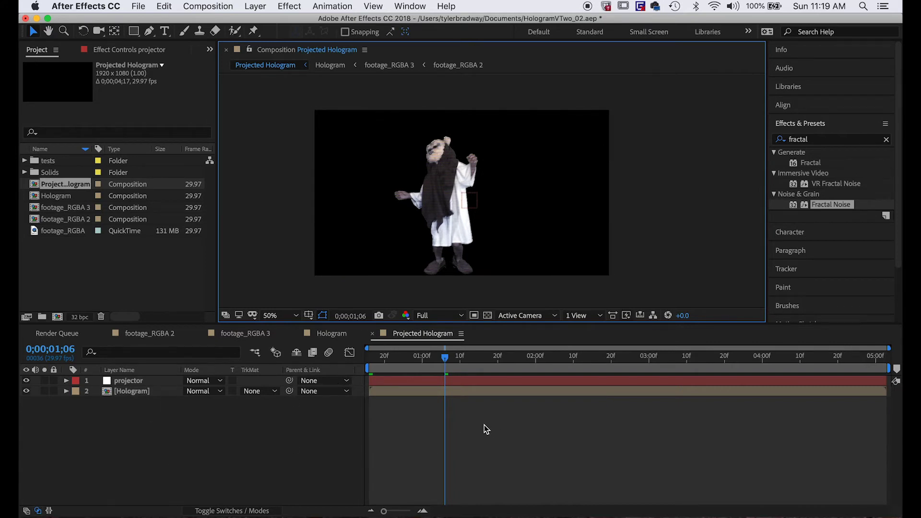
Duplicate Hologram twice, scale layer 4 to 90%, and shift the projector to the right.
{"action": "left_click", "coordinate": [155, 392]}
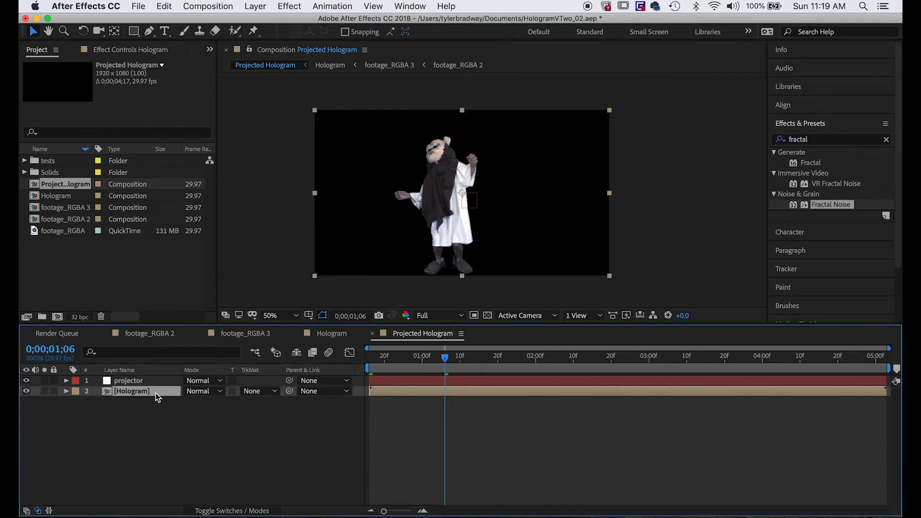
{"action": "key", "text": "super+d"}
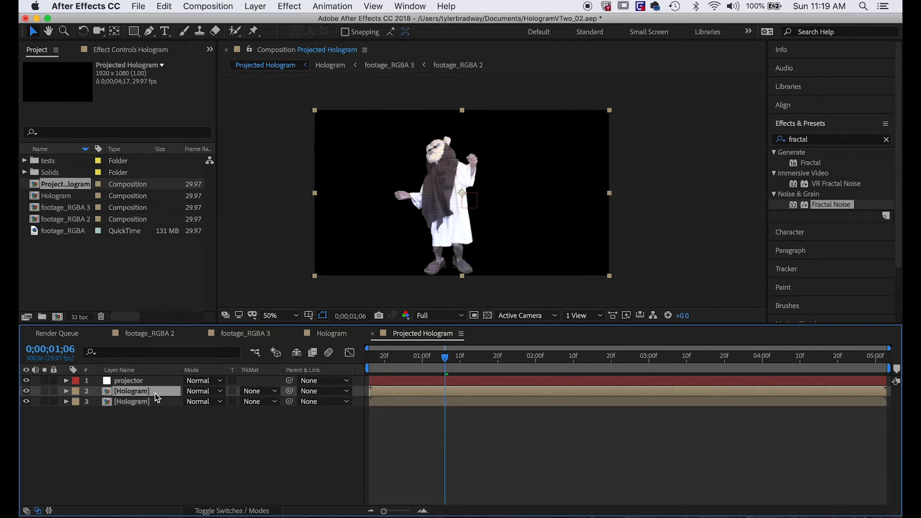
{"action": "key", "text": "super+d"}
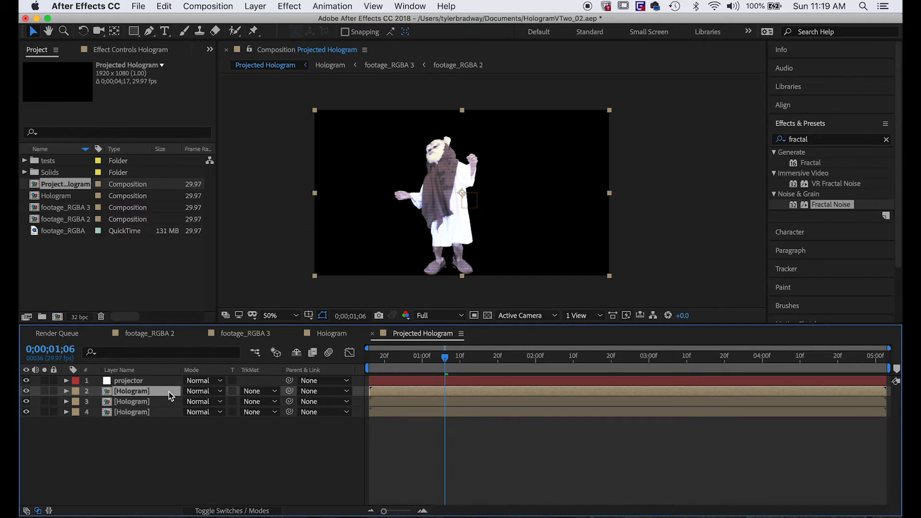
{"action": "left_click", "coordinate": [166, 412]}
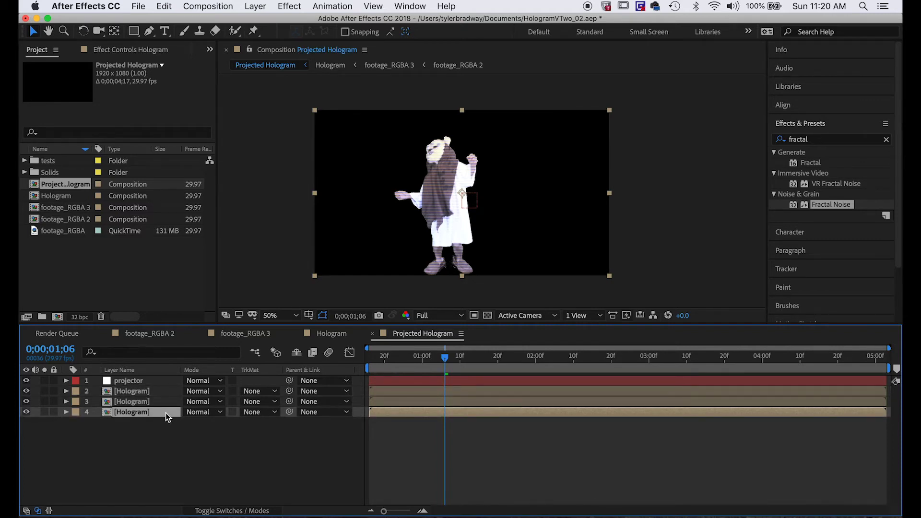
{"action": "key", "text": "s"}
{"action": "left_click", "coordinate": [229, 423]}
{"action": "type", "text": "90"}
{"action": "key", "text": "Return"}
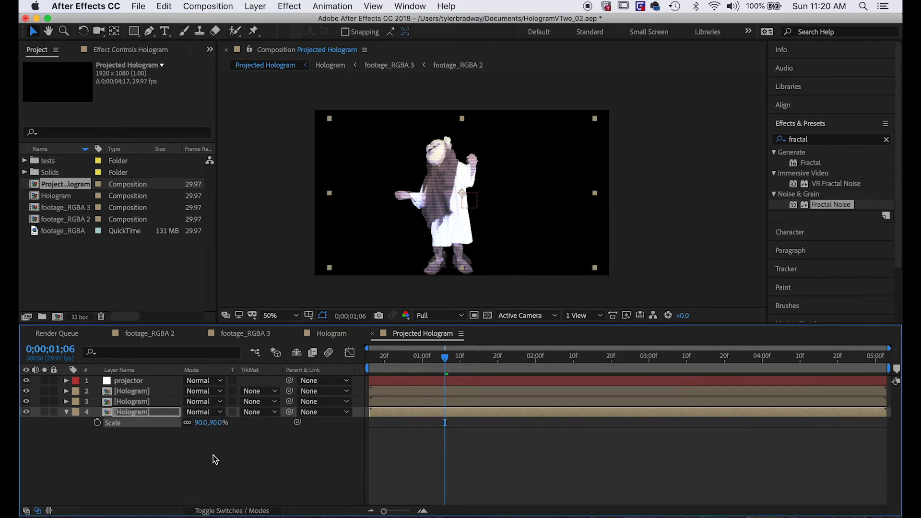
{"action": "left_click", "coordinate": [230, 460]}
{"action": "left_click", "coordinate": [150, 381]}
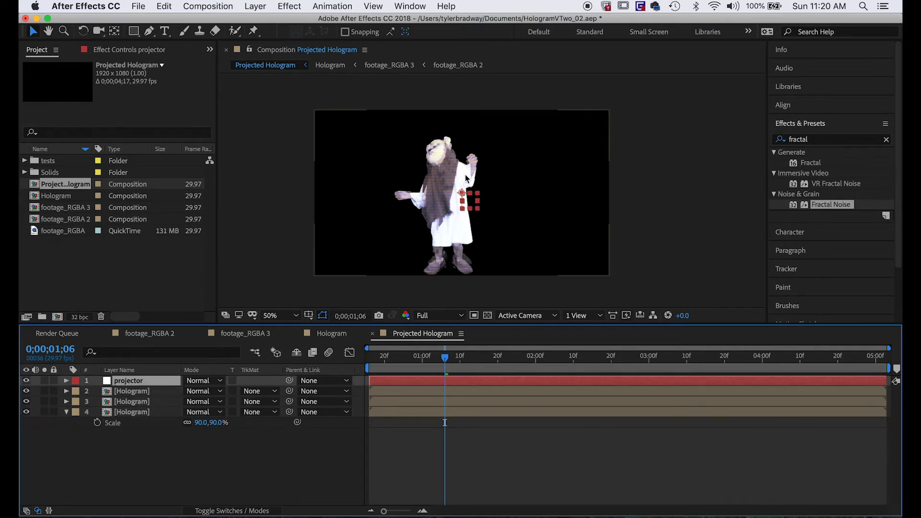
{"action": "mouse_move", "coordinate": [503, 205]}
{"action": "left_mouse_down"}
{"action": "mouse_move", "coordinate": [572, 204]}
{"action": "mouse_move", "coordinate": [639, 169]}
{"action": "mouse_move", "coordinate": [728, 154]}
{"action": "mouse_move", "coordinate": [589, 161]}
{"action": "mouse_move", "coordinate": [530, 190]}
{"action": "mouse_move", "coordinate": [563, 206]}
{"action": "mouse_move", "coordinate": [567, 171]}
{"action": "left_mouse_up"}
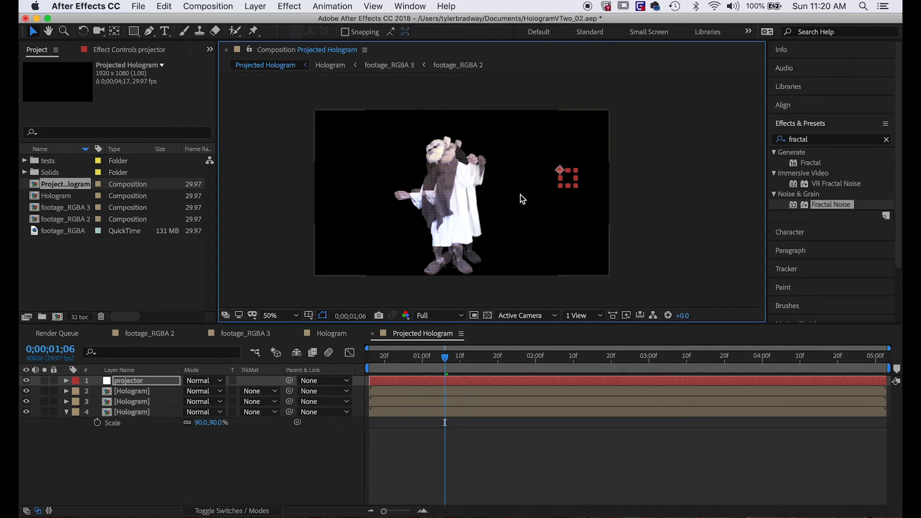
Add two more Hologram copies scaled to 80% and 70%.
{"action": "left_click", "coordinate": [138, 418]}
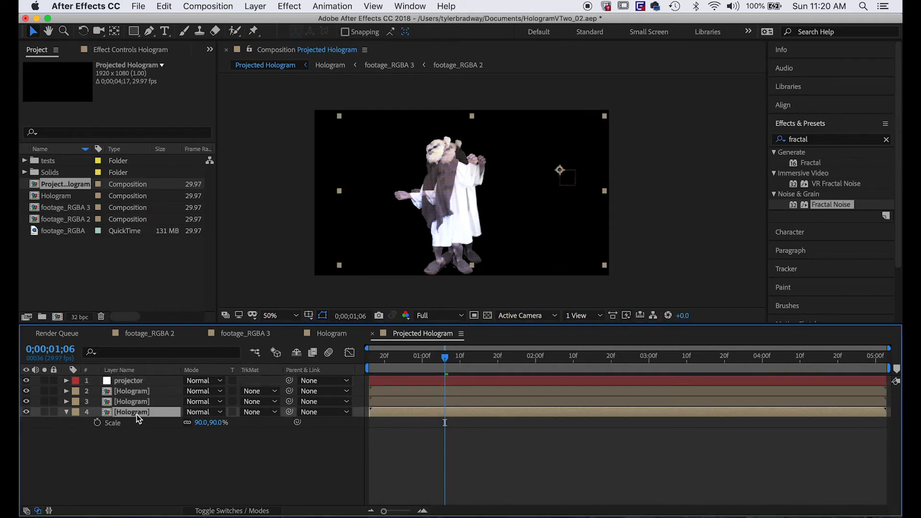
{"action": "key", "text": "ctrl+d"}
{"action": "left_click", "coordinate": [159, 445]}
{"action": "left_click", "coordinate": [215, 433]}
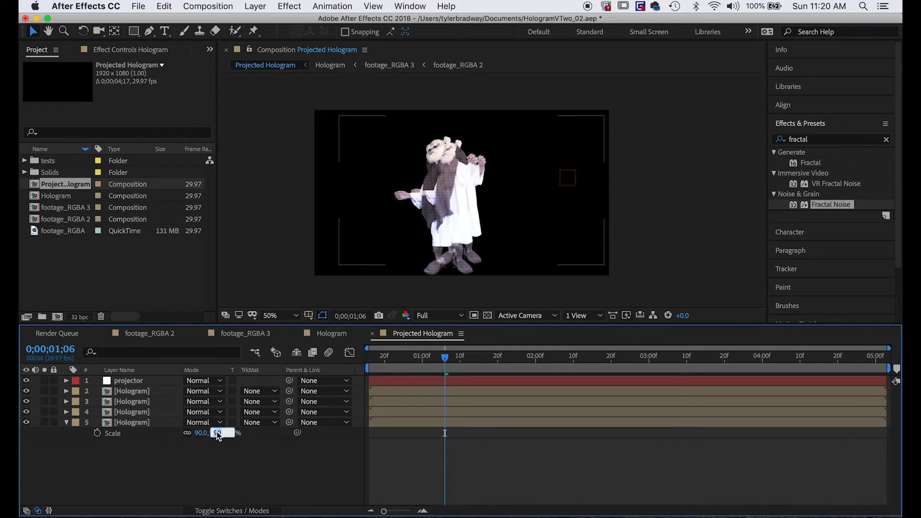
{"action": "type", "text": "80"}
{"action": "key", "text": "Return"}
{"action": "left_click", "coordinate": [189, 503]}
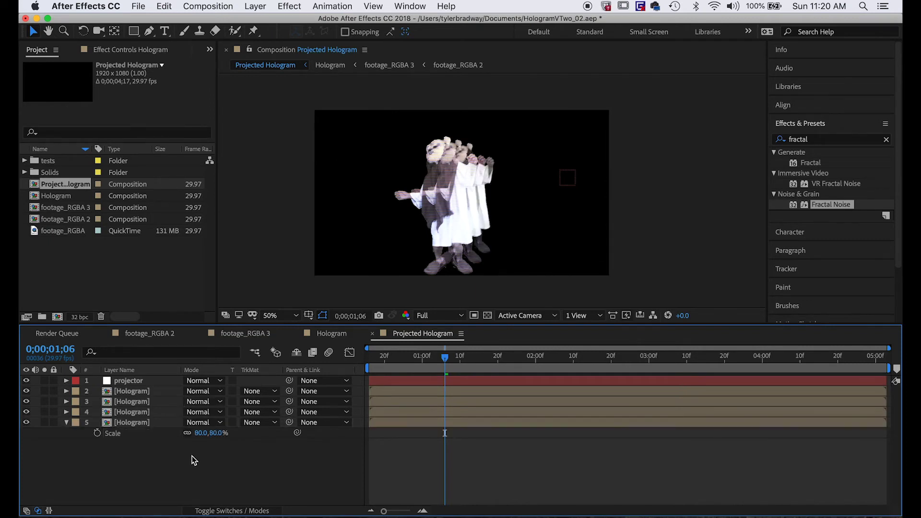
{"action": "left_click", "coordinate": [165, 422]}
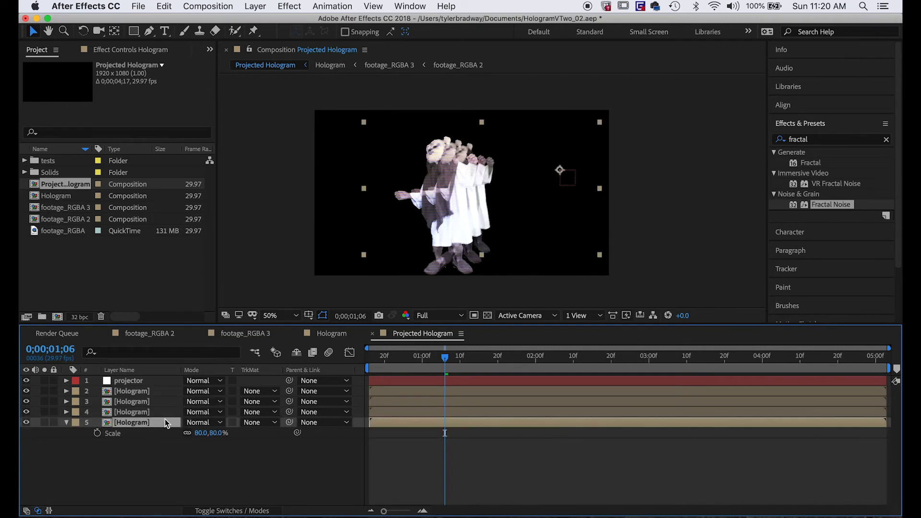
{"action": "key", "text": "ctrl+d"}
{"action": "key", "text": "ctrl+shift+a"}
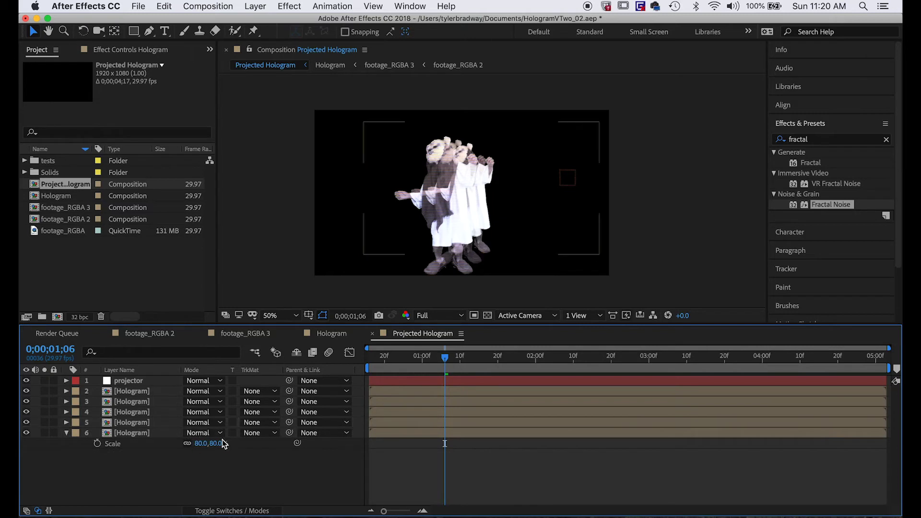
{"action": "left_click", "coordinate": [217, 443]}
{"action": "type", "text": "70"}
{"action": "key", "text": "Return"}
Add further Hologram copies scaled to 60% and 40%, then duplicate once more.
{"action": "left_click", "coordinate": [224, 490]}
{"action": "left_click", "coordinate": [143, 434]}
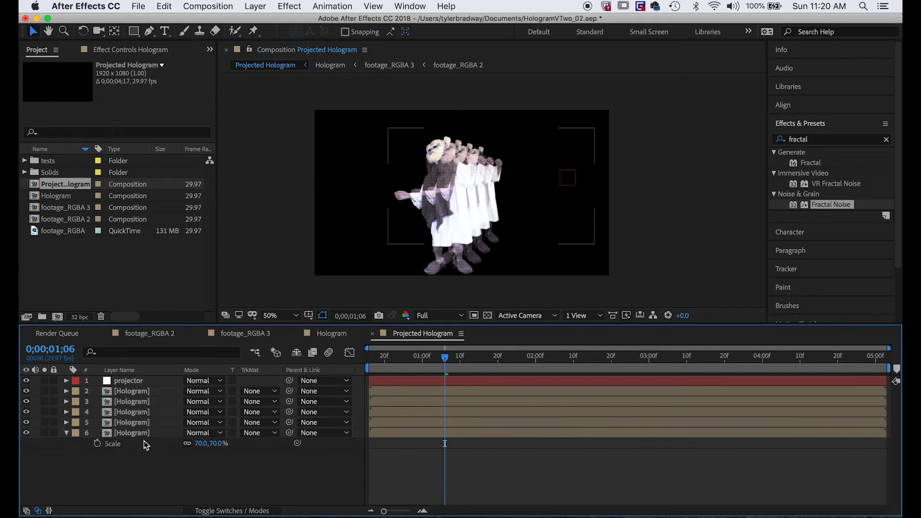
{"action": "key", "text": "ctrl+d"}
{"action": "key", "text": "ctrl+shift+a"}
{"action": "left_click", "coordinate": [218, 453]}
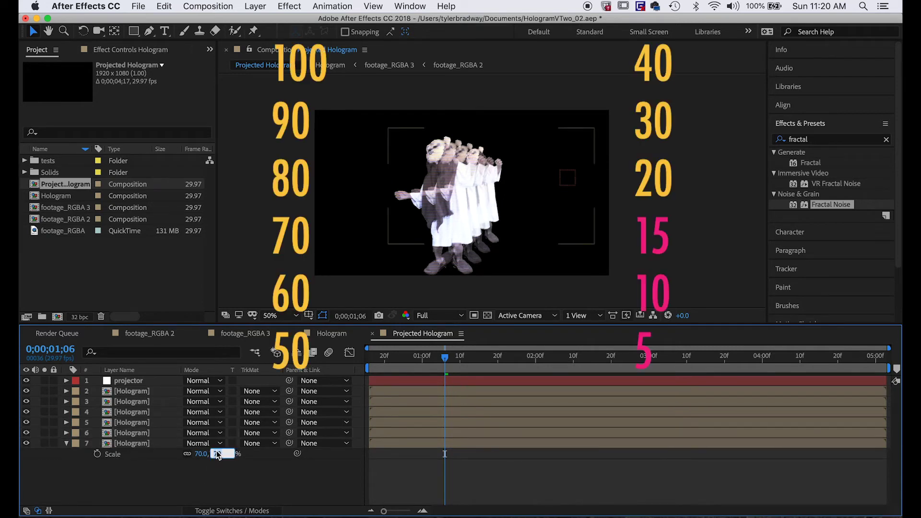
{"action": "type", "text": "60"}
{"action": "key", "text": "Return"}
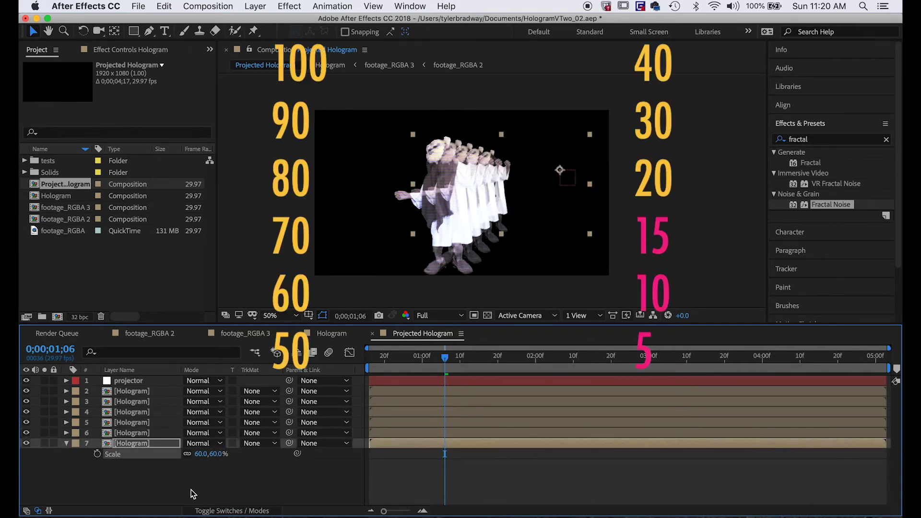
{"action": "left_click", "coordinate": [157, 443]}
{"action": "key", "text": "ctrl+d"}
{"action": "key", "text": "ctrl+shift+a"}
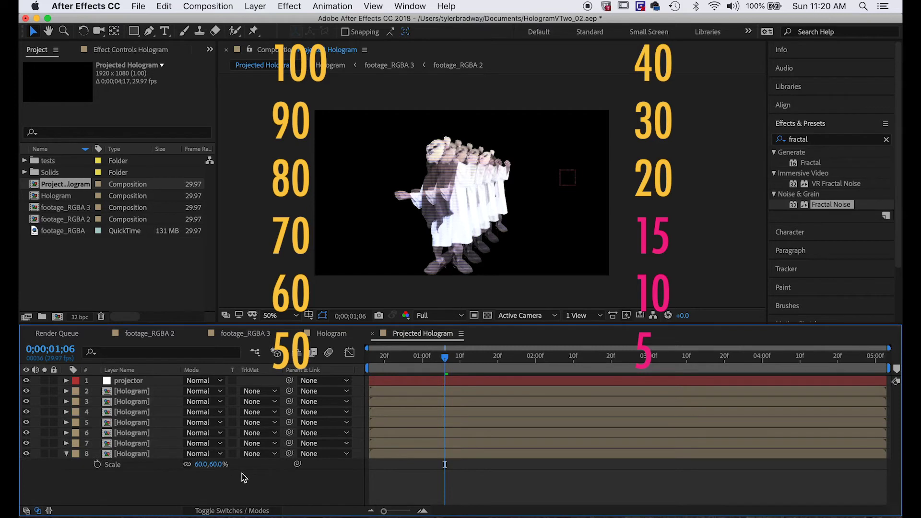
{"action": "left_click", "coordinate": [218, 464]}
{"action": "type", "text": "40"}
{"action": "key", "text": "Return"}
{"action": "key", "text": "ctrl+d"}
{"action": "key", "text": "ctrl+shift+a"}
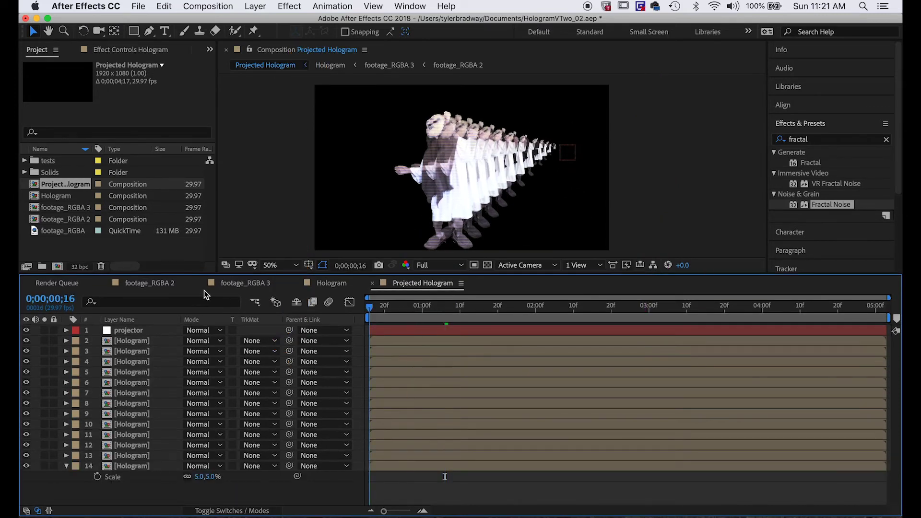
Move the projector light to the narrow tip of the Hologram trail and view at 100%.
{"action": "key", "text": "h"}
{"action": "left_click_drag", "start_coordinate": [413, 136], "coordinate": [450, 152]}
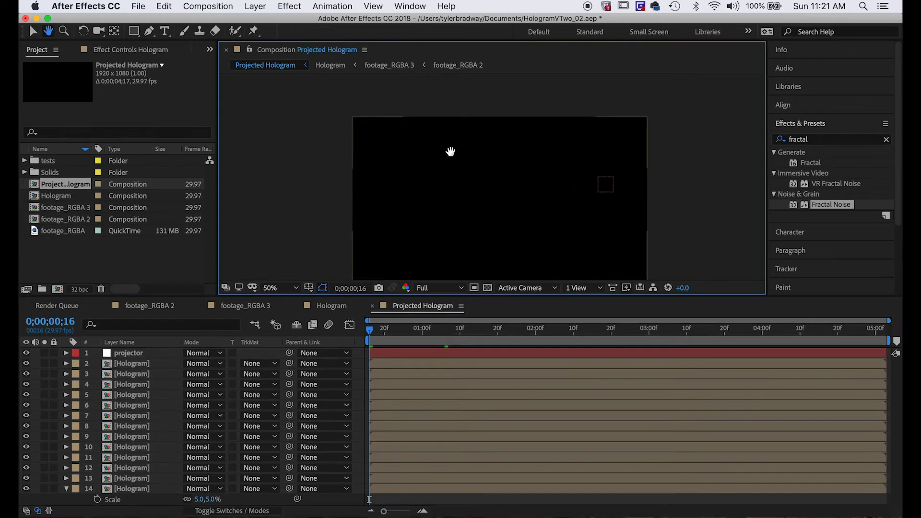
{"action": "key", "text": "v"}
{"action": "key", "text": "space"}
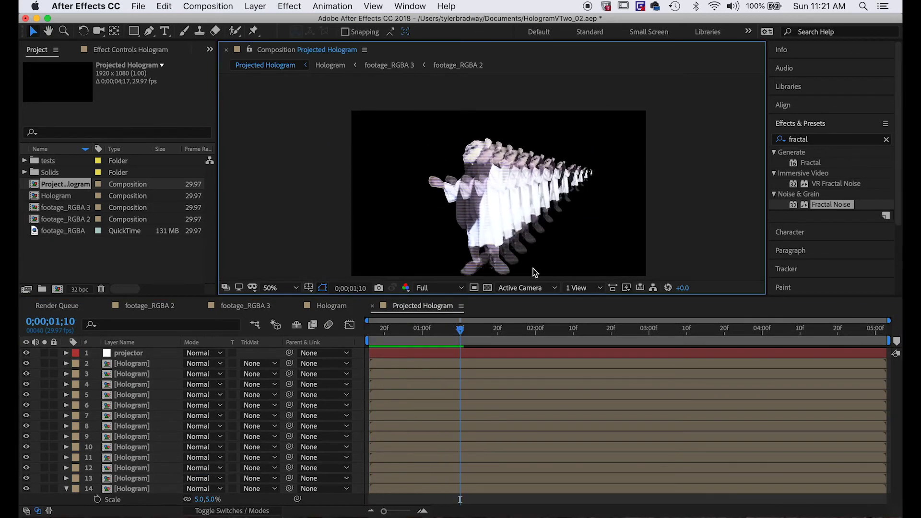
{"action": "left_click", "coordinate": [471, 353]}
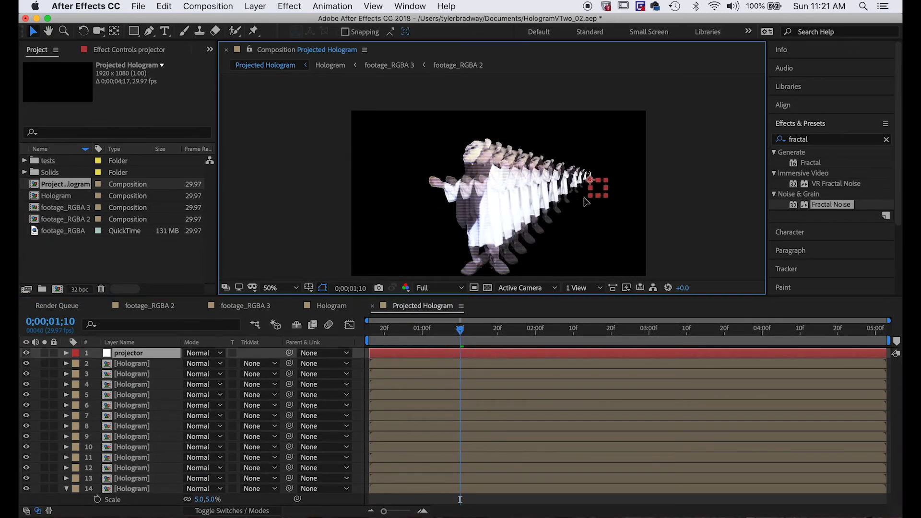
{"action": "left_click_drag", "start_coordinate": [585, 201], "coordinate": [608, 197]}
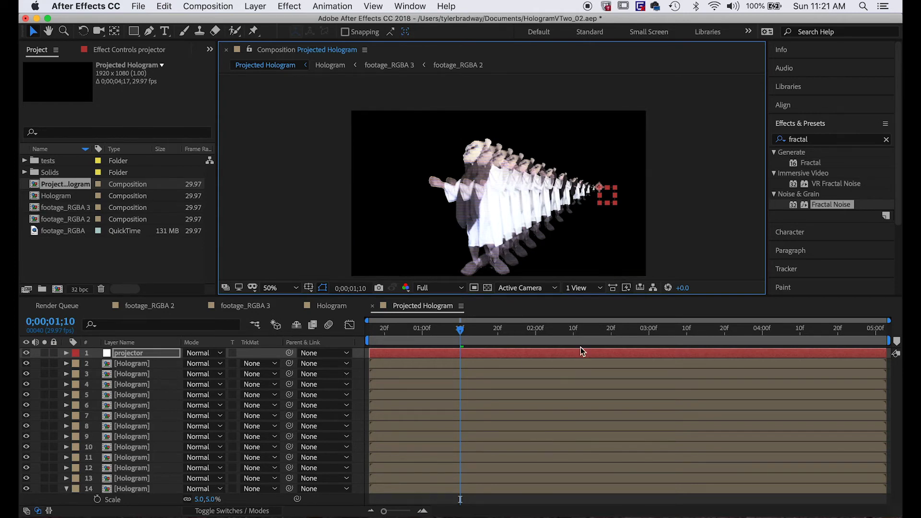
{"action": "key", "text": "slash"}
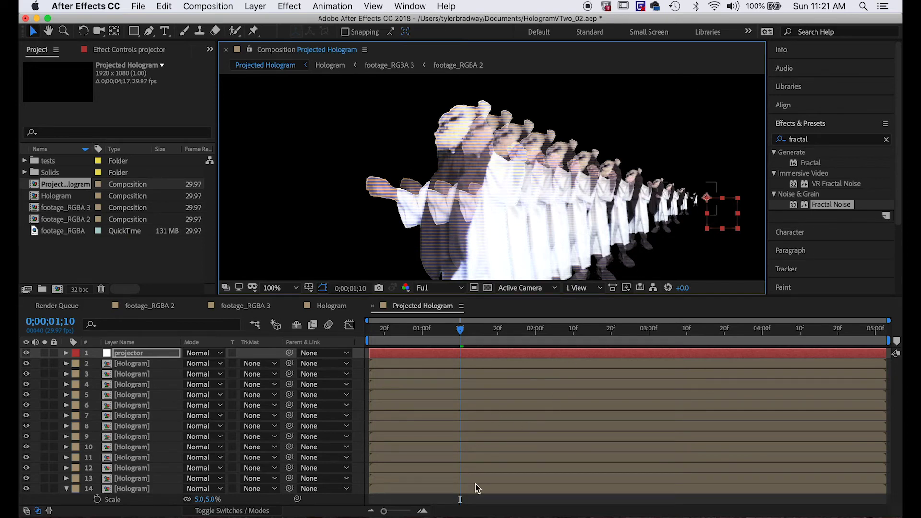
{"action": "left_click", "coordinate": [486, 500]}
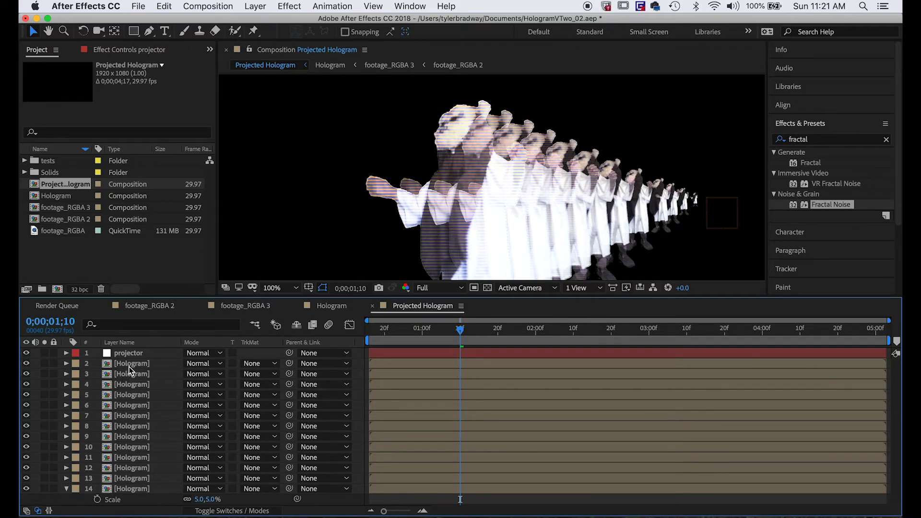
Move a Hologram layer to the top and add an adjustment layer beneath the projector.
{"action": "left_click_drag", "start_coordinate": [130, 364], "coordinate": [127, 351]}
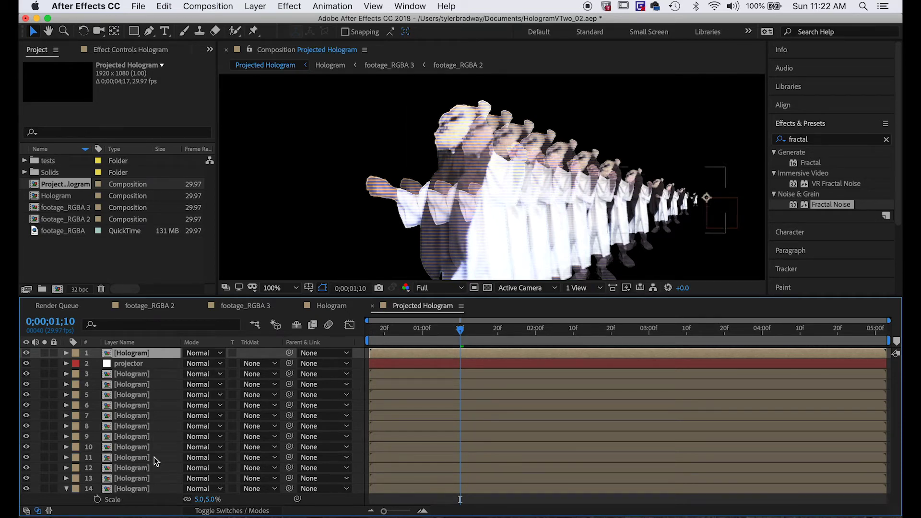
{"action": "left_click", "coordinate": [422, 503]}
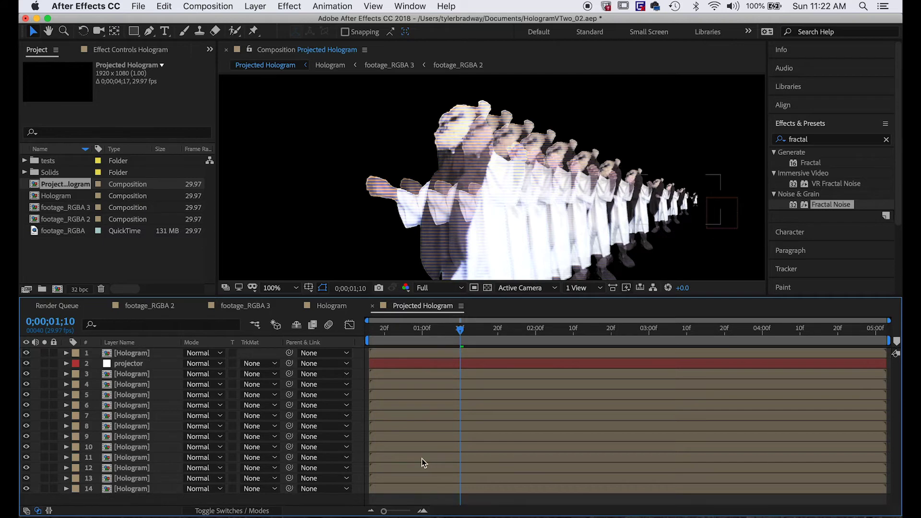
{"action": "left_click", "coordinate": [147, 376]}
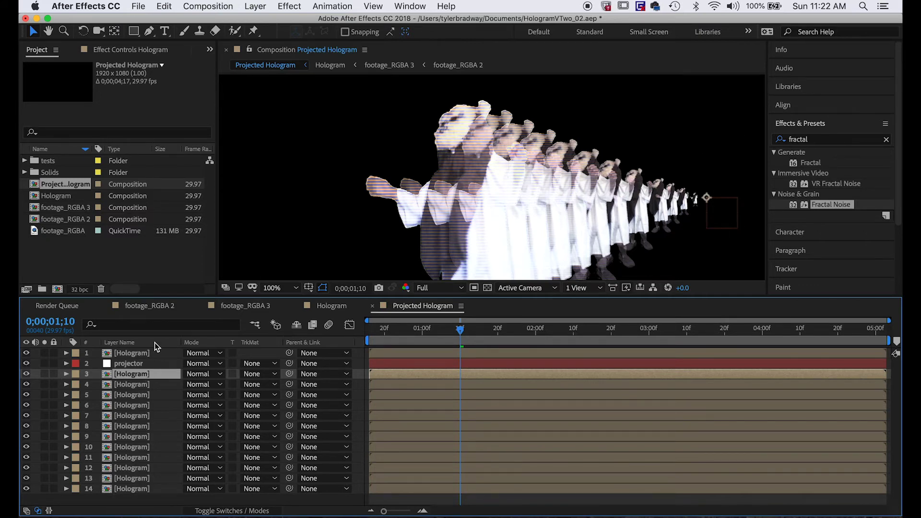
{"action": "key", "text": "super+alt+y"}
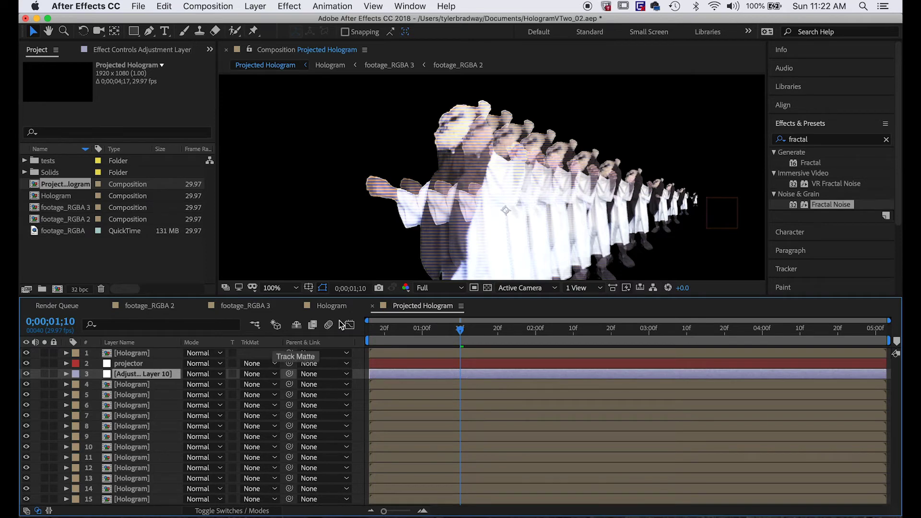
Apply CC Vector Blur to the adjustment layer with Amount 350 and Vector Map left at None.
{"action": "left_click", "coordinate": [825, 139]}
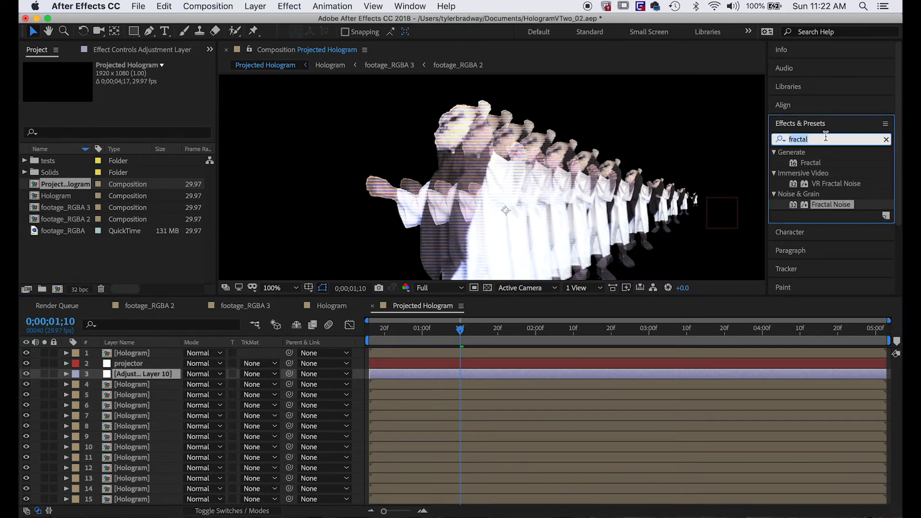
{"action": "type", "text": "vector"}
{"action": "double_click", "coordinate": [849, 165]}
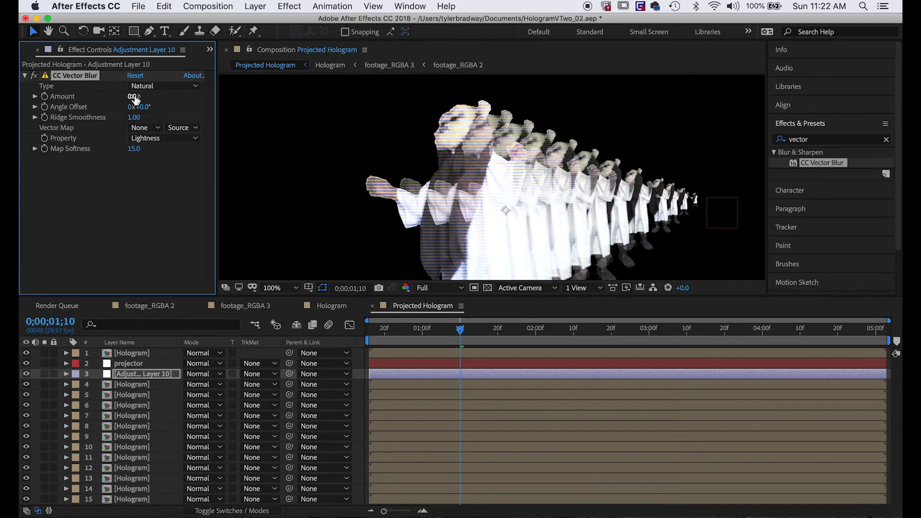
{"action": "left_click_drag", "start_coordinate": [132, 97], "coordinate": [403, 89]}
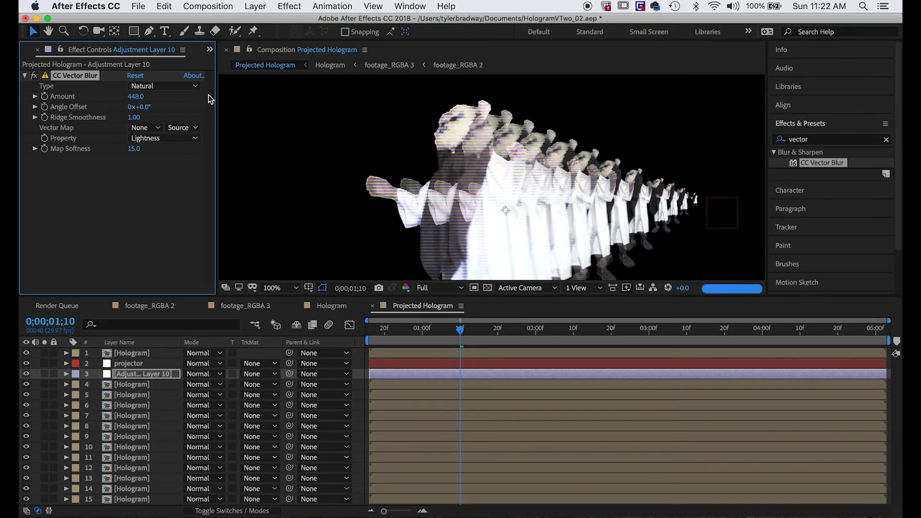
{"action": "left_click", "coordinate": [138, 95]}
{"action": "type", "text": "350"}
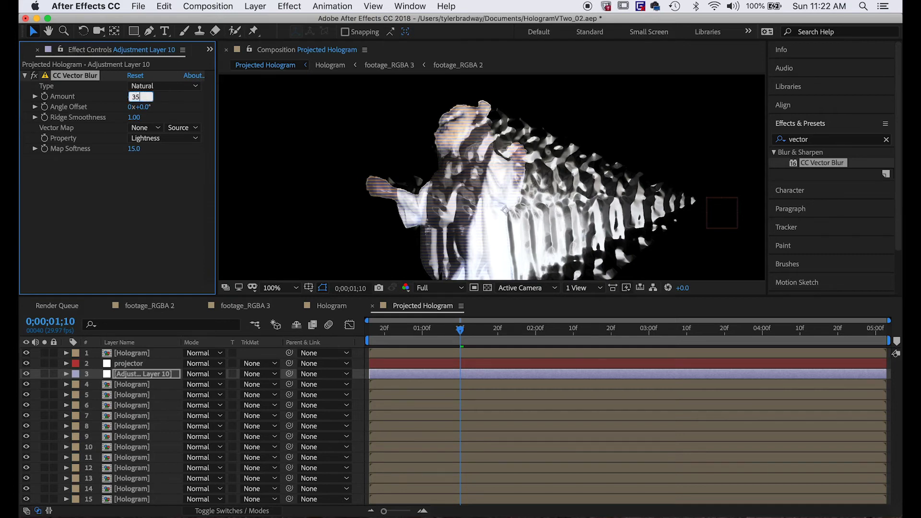
{"action": "key", "text": "Return"}
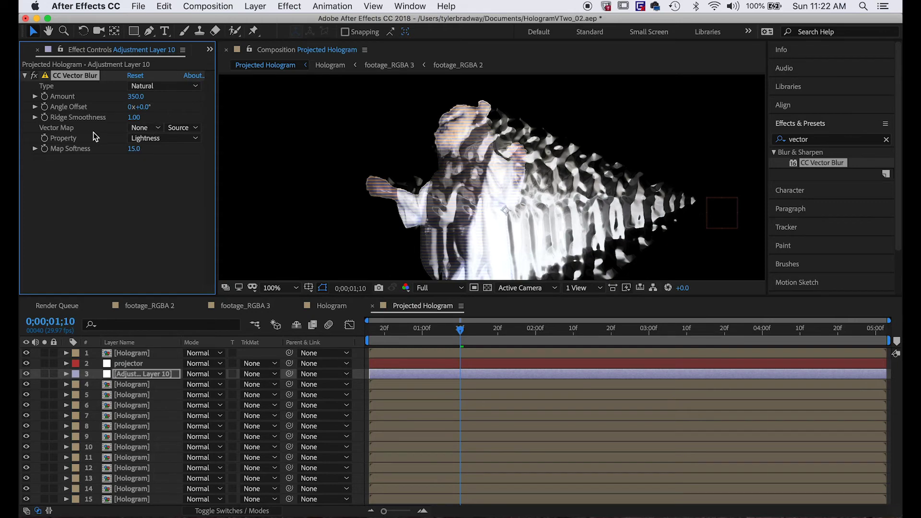
{"action": "left_click", "coordinate": [145, 127]}
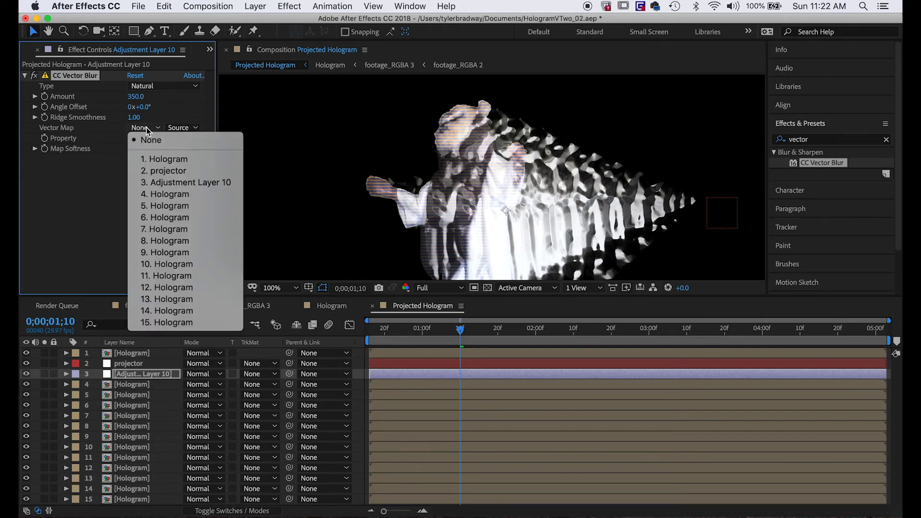
{"action": "left_click", "coordinate": [93, 166]}
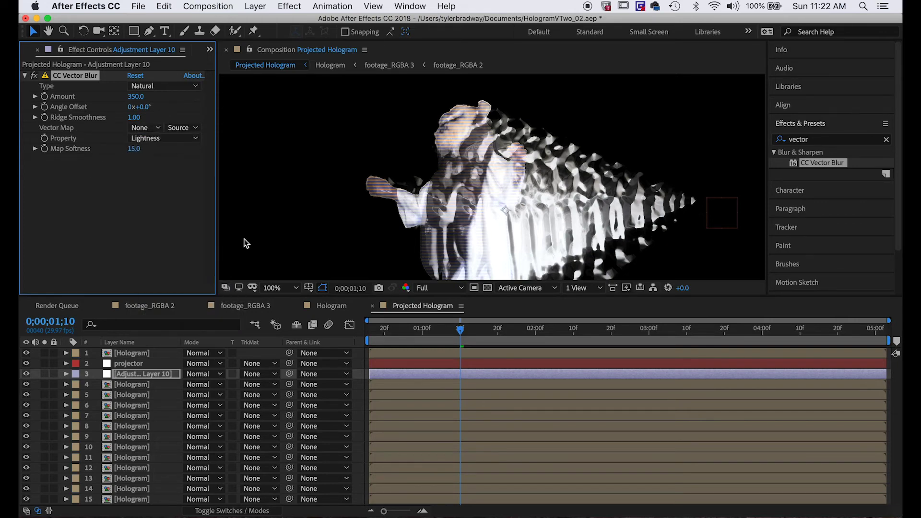
{"action": "left_click", "coordinate": [460, 355]}
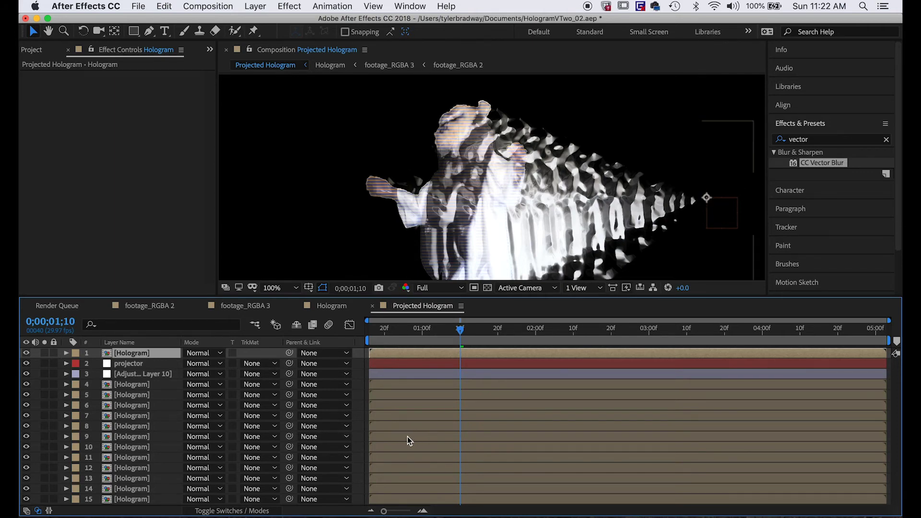
{"action": "left_click", "coordinate": [256, 6]}
Create a new full-frame solid layer.
{"action": "mouse_move", "coordinate": [261, 21]}
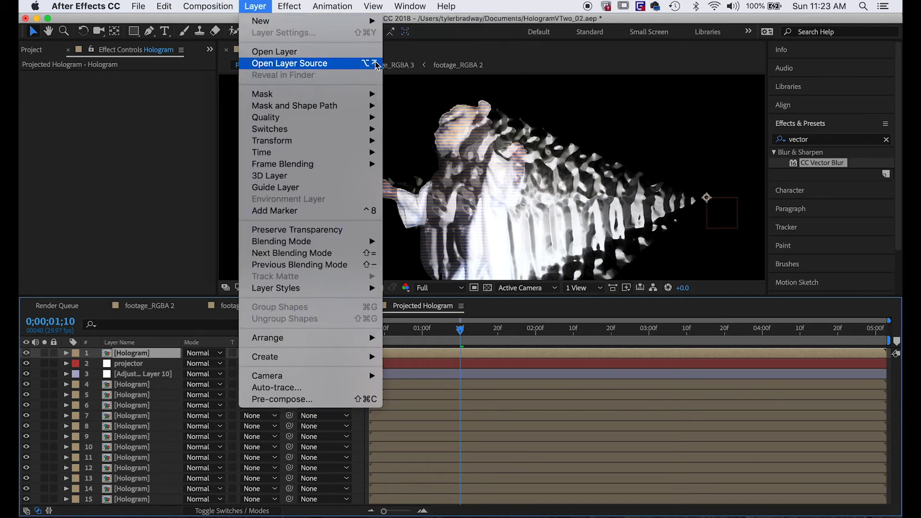
{"action": "left_click", "coordinate": [451, 36]}
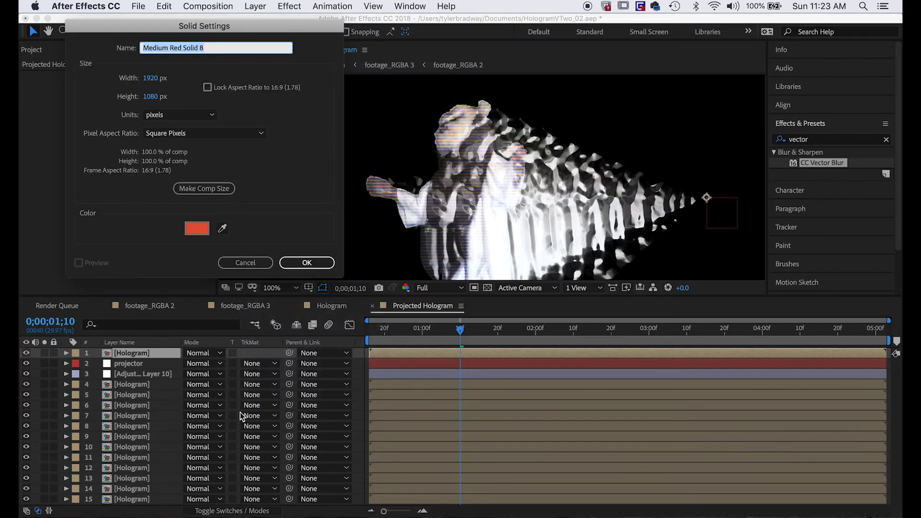
{"action": "left_click", "coordinate": [307, 263]}
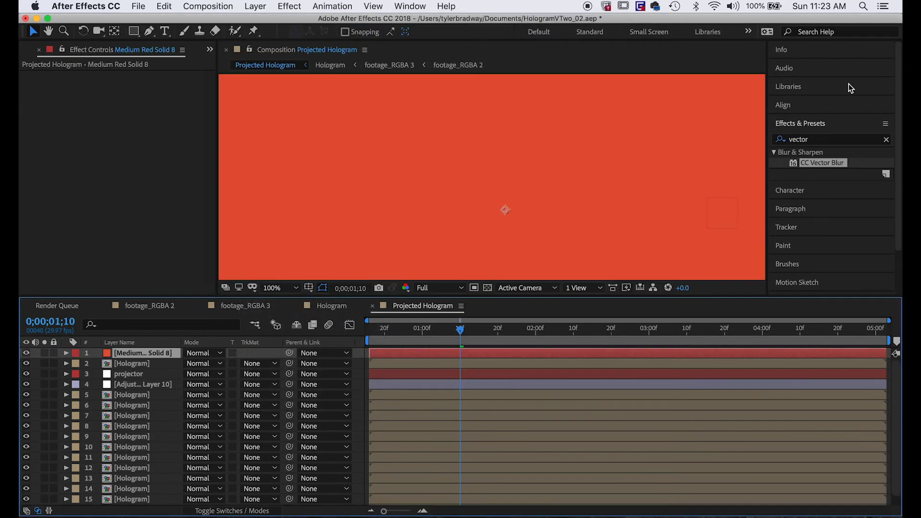
Apply Gradient Ramp to the solid, make it Radial, and swap its start and end colours.
{"action": "left_click", "coordinate": [825, 140]}
{"action": "type", "text": "ramp"}
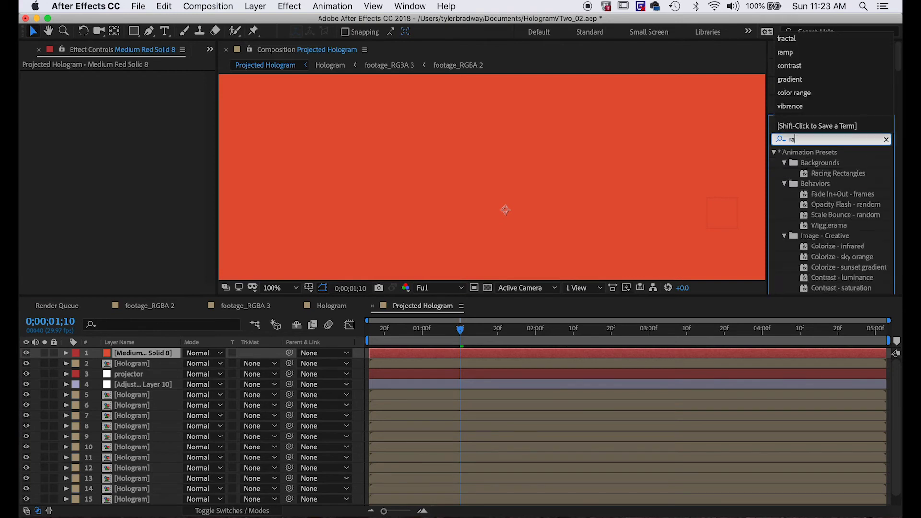
{"action": "left_click", "coordinate": [834, 163]}
{"action": "left_click_drag", "start_coordinate": [834, 163], "coordinate": [121, 189]}
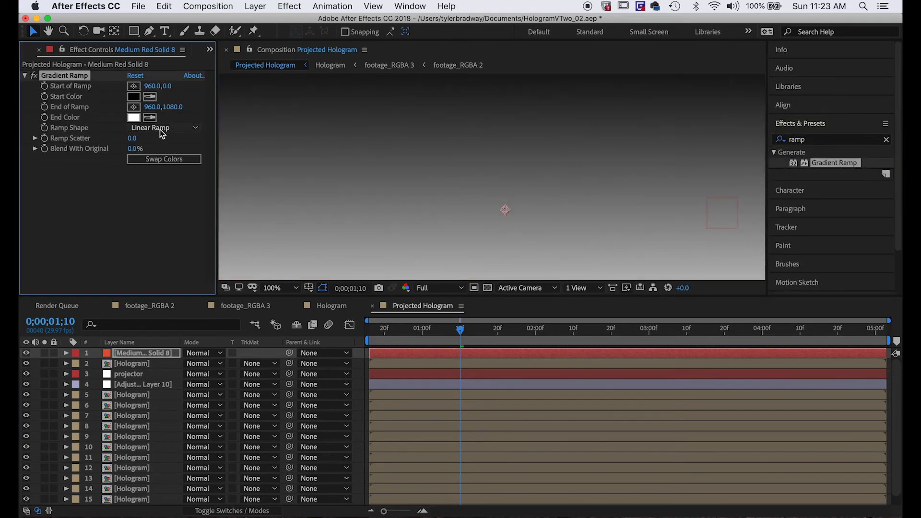
{"action": "left_click", "coordinate": [160, 130]}
{"action": "left_click", "coordinate": [166, 150]}
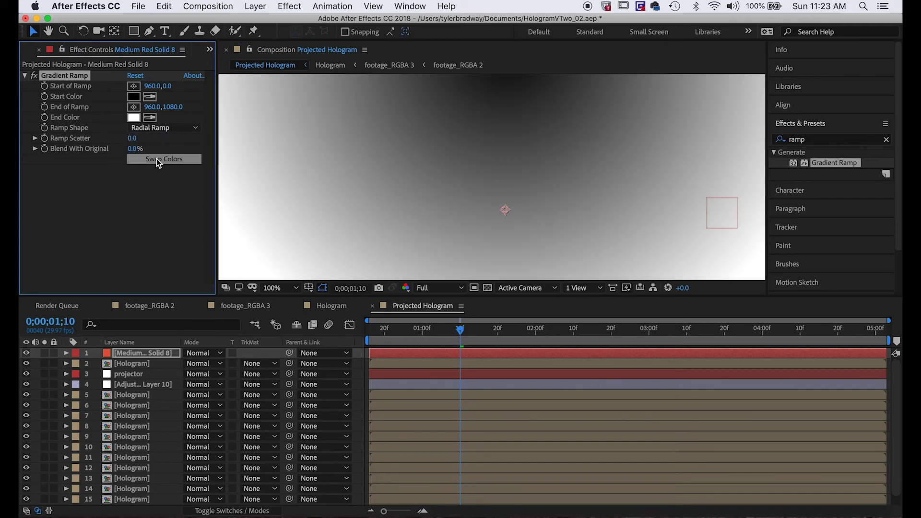
{"action": "left_click", "coordinate": [157, 159]}
Move the ramp's end point toward the left edge and add an expression to Start of Ramp.
{"action": "key", "text": "comma"}
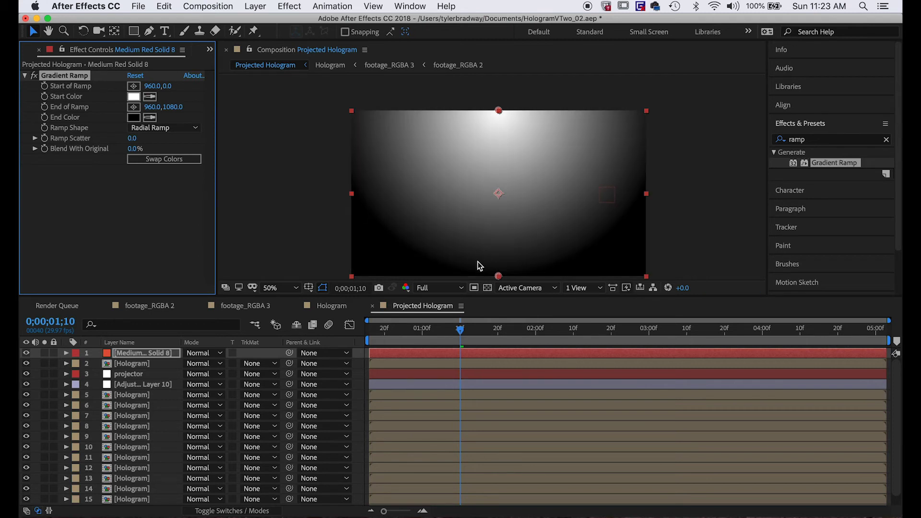
{"action": "left_click_drag", "start_coordinate": [498, 277], "coordinate": [329, 182]}
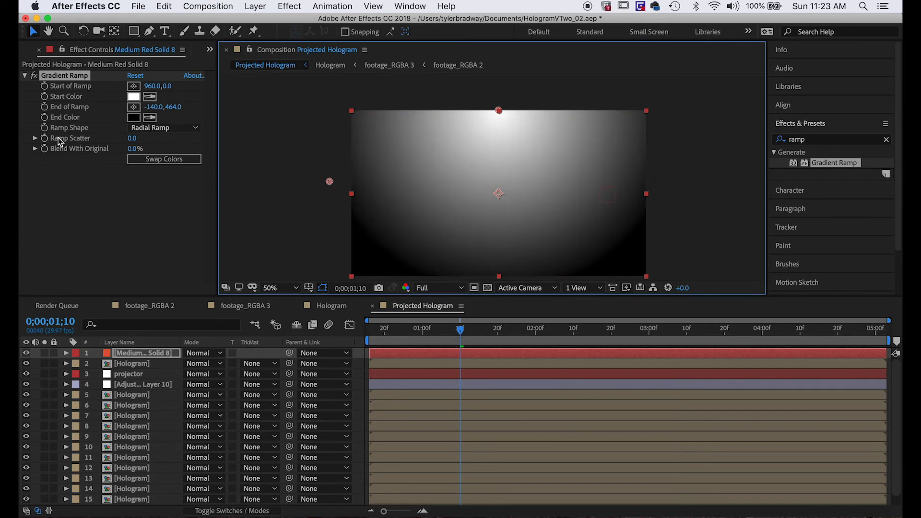
{"action": "left_click", "coordinate": [44, 87], "text": "alt"}
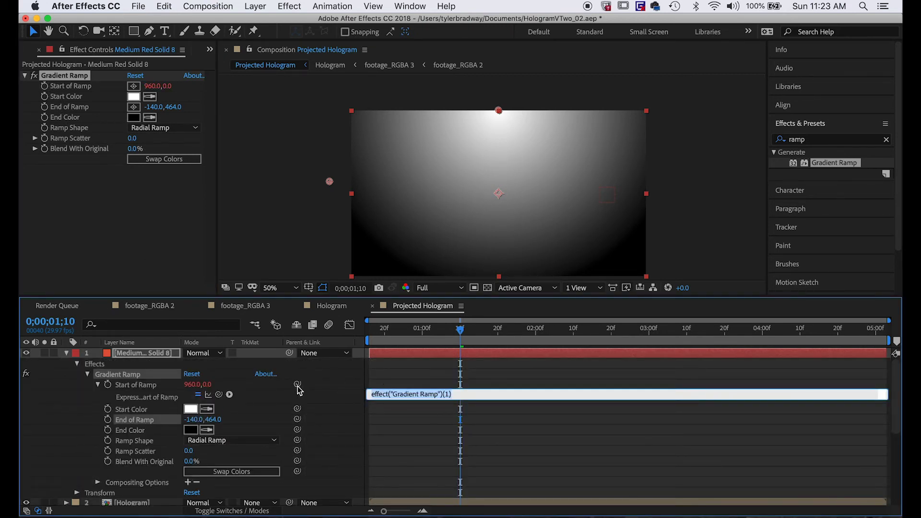
Pick-whip the Start of Ramp expression to the projector layer's Position.
{"action": "left_click_drag", "start_coordinate": [218, 399], "coordinate": [125, 484]}
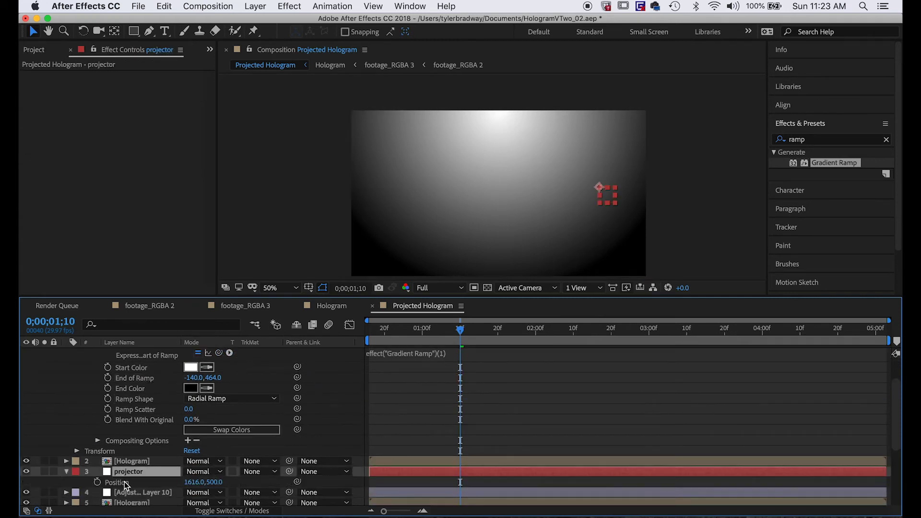
{"action": "left_click_drag", "start_coordinate": [151, 453], "coordinate": [160, 452]}
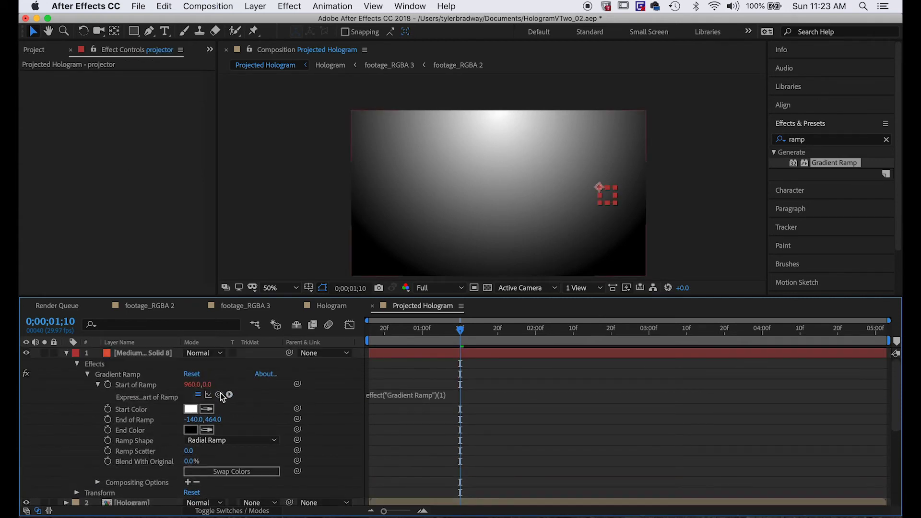
{"action": "left_click_drag", "start_coordinate": [220, 392], "coordinate": [141, 453]}
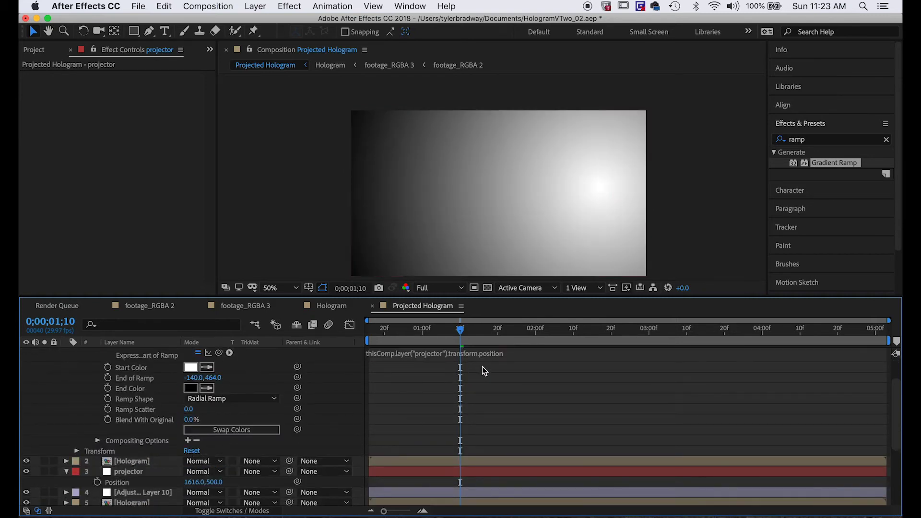
Move the projector at an earlier frame to check that the gradient follows it.
{"action": "key", "text": "Home"}
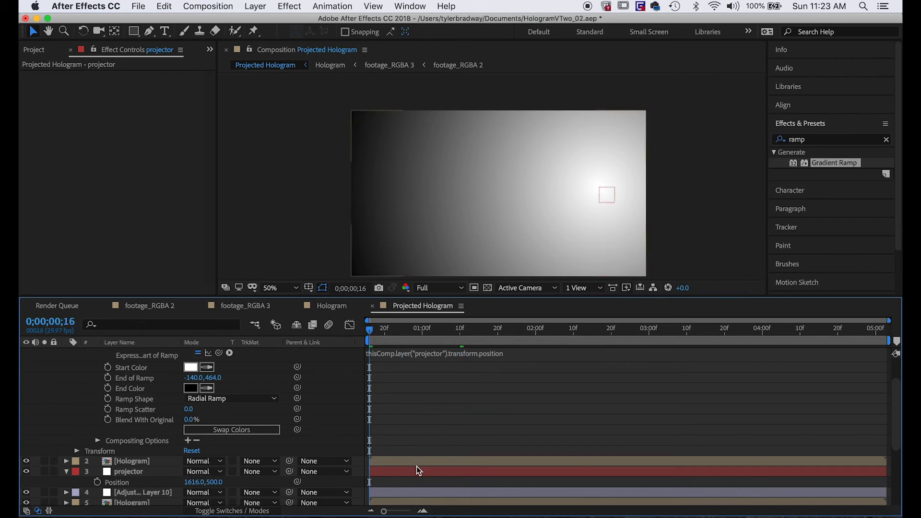
{"action": "left_click", "coordinate": [416, 468]}
{"action": "left_click_drag", "start_coordinate": [611, 198], "coordinate": [607, 175]}
Hide the gradient solid and move it to the bottom of the layer stack.
{"action": "key", "text": "u"}
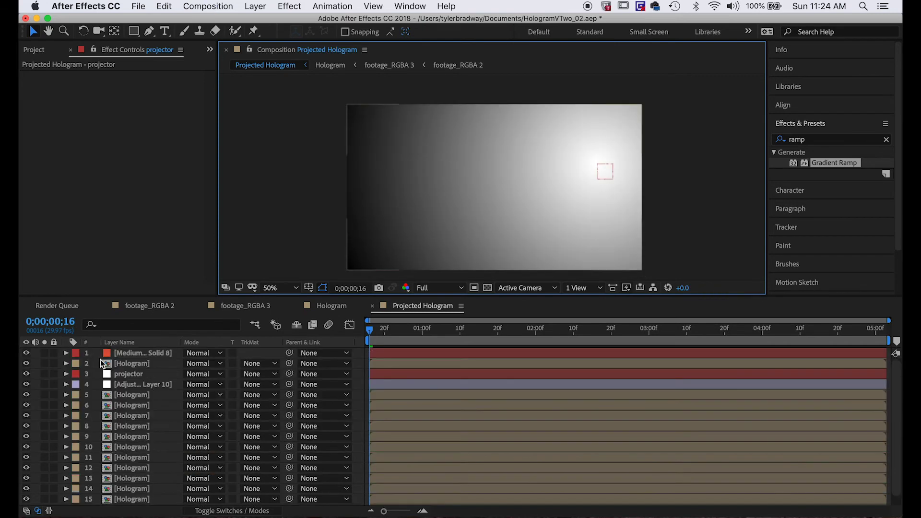
{"action": "left_click", "coordinate": [27, 353]}
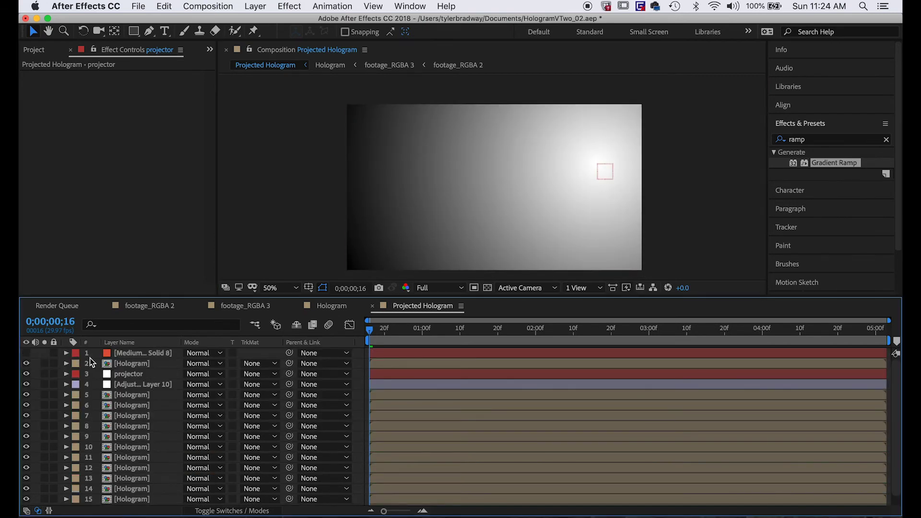
{"action": "left_click_drag", "start_coordinate": [128, 353], "coordinate": [148, 490]}
{"action": "scroll", "coordinate": [145, 469], "scroll_direction": "up", "scroll_amount": 1}
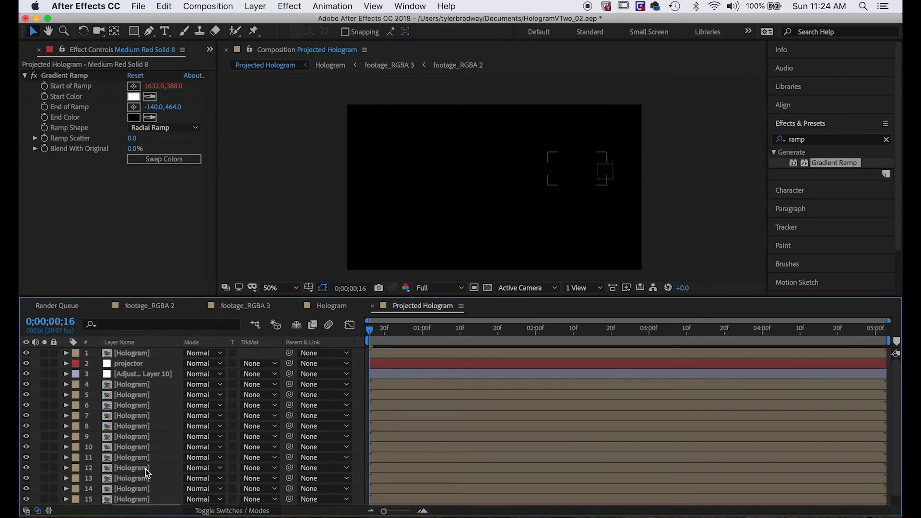
Set CC Vector Blur's Vector Map to Medium Red Solid 8 using Effects & Masks.
{"action": "left_click", "coordinate": [129, 377]}
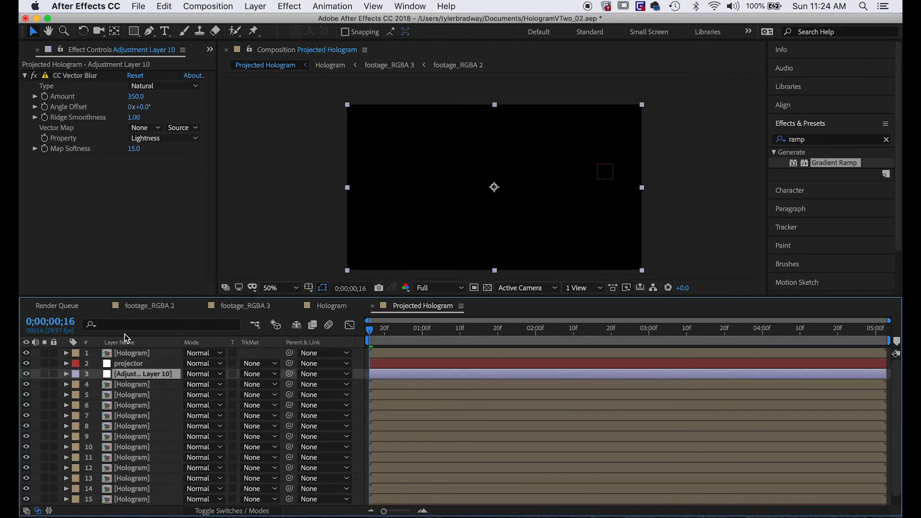
{"action": "left_click", "coordinate": [145, 129]}
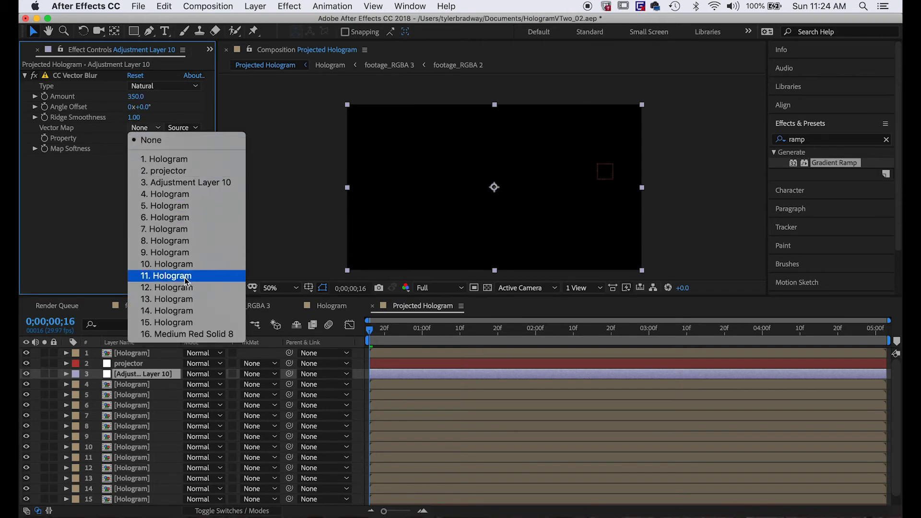
{"action": "left_click", "coordinate": [195, 336]}
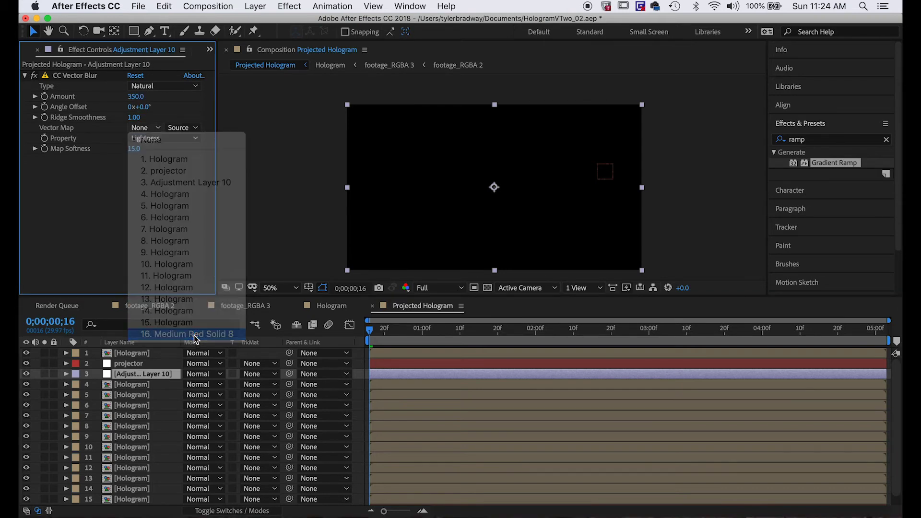
{"action": "left_click", "coordinate": [182, 128]}
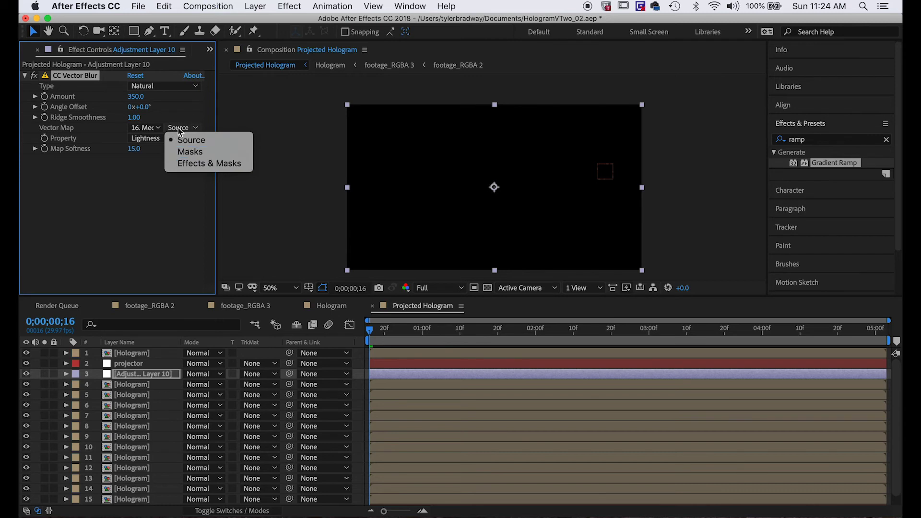
{"action": "left_click", "coordinate": [198, 164]}
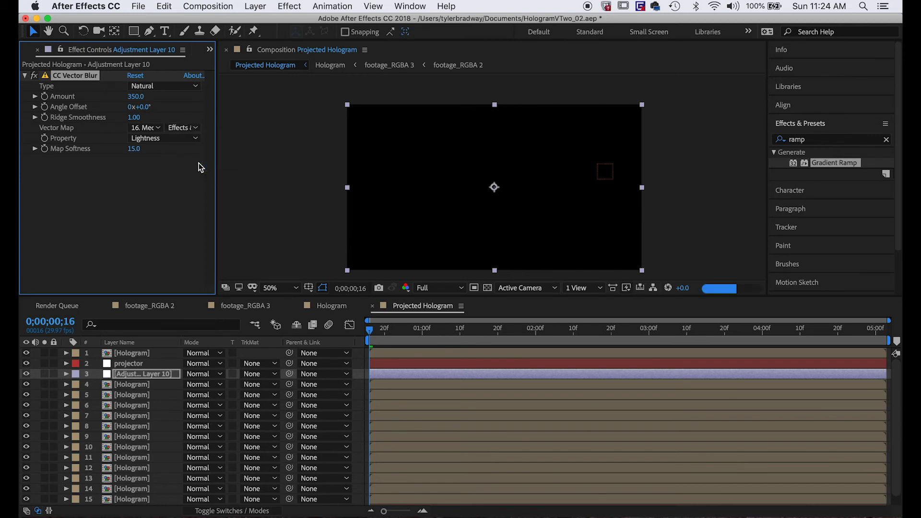
Preview the light beam at 0;00;02;20, inspecting the magnified figure before returning to 100%.
{"action": "left_click", "coordinate": [710, 216]}
{"action": "left_click", "coordinate": [611, 330]}
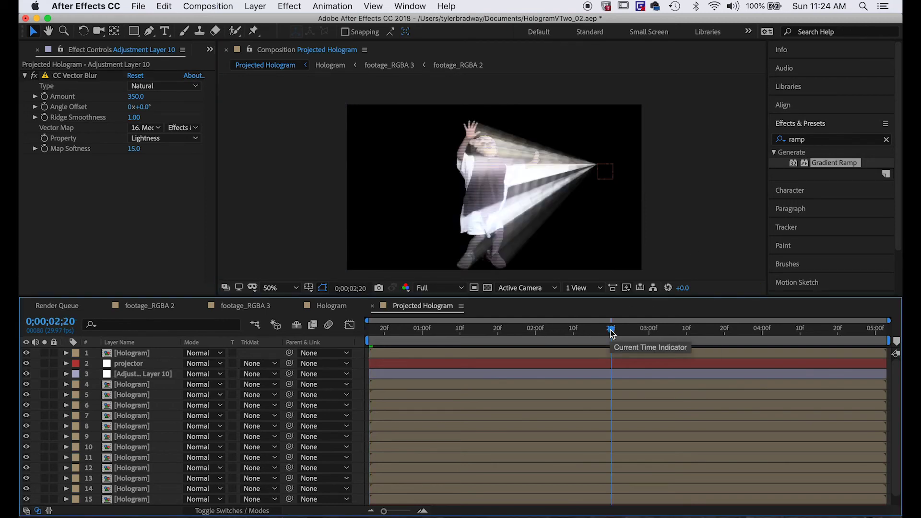
{"action": "scroll", "coordinate": [567, 158], "scroll_direction": "up", "scroll_amount": 2}
{"action": "left_click_drag", "start_coordinate": [567, 159], "coordinate": [517, 196]}
{"action": "key", "text": "v"}
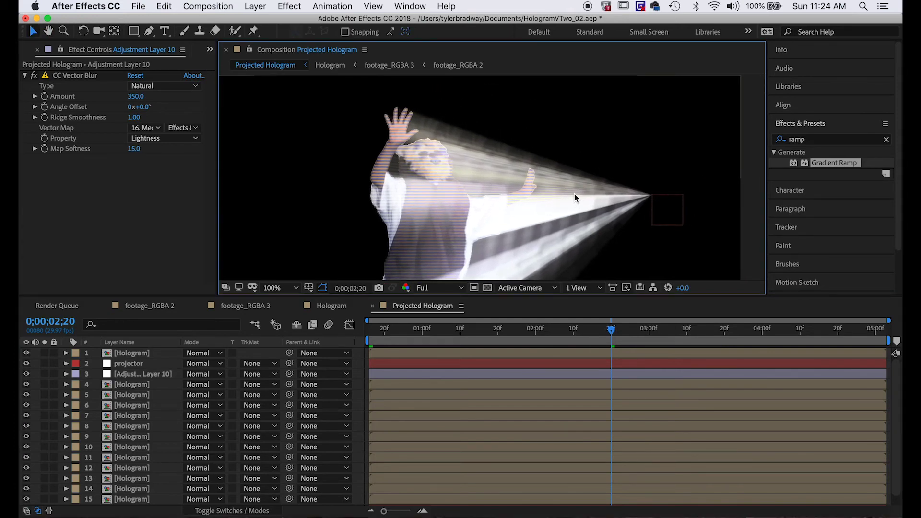
{"action": "scroll", "coordinate": [434, 124], "scroll_direction": "up", "scroll_amount": 2}
{"action": "key", "text": "h"}
{"action": "key", "text": "v"}
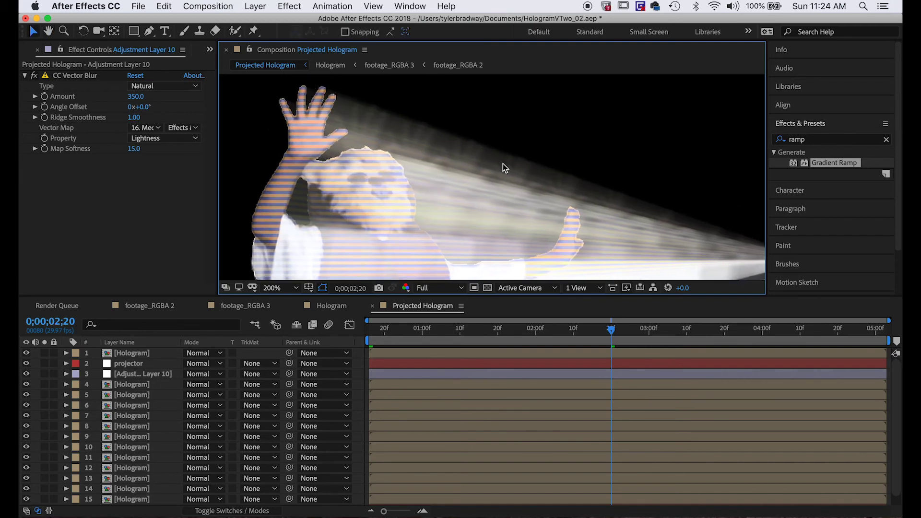
{"action": "key", "text": "comma"}
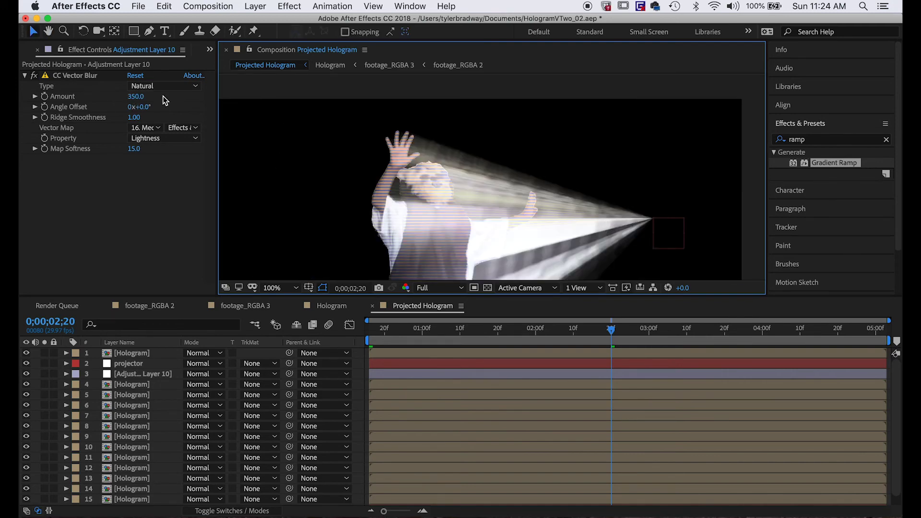
Try a blur Amount of 500, undo it, and select the CC Vector Blur effect.
{"action": "left_click_drag", "start_coordinate": [137, 98], "coordinate": [346, 94]}
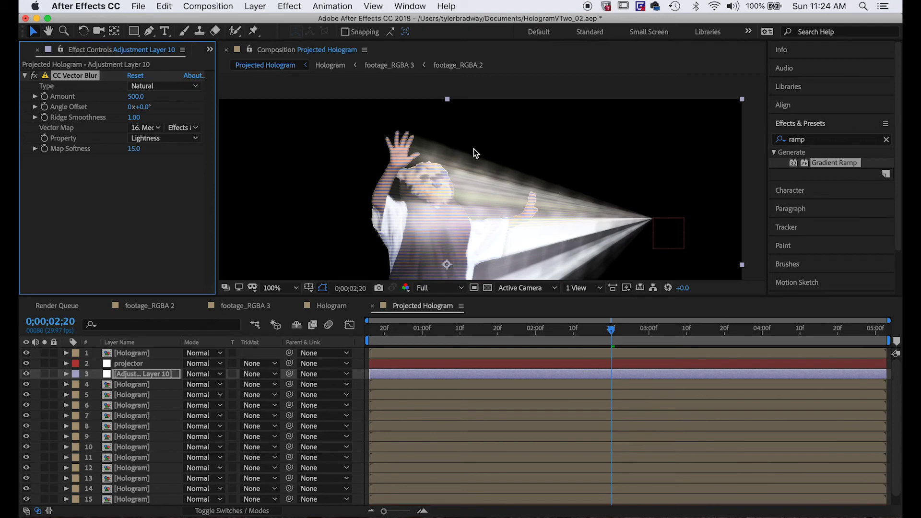
{"action": "key", "text": "super+z"}
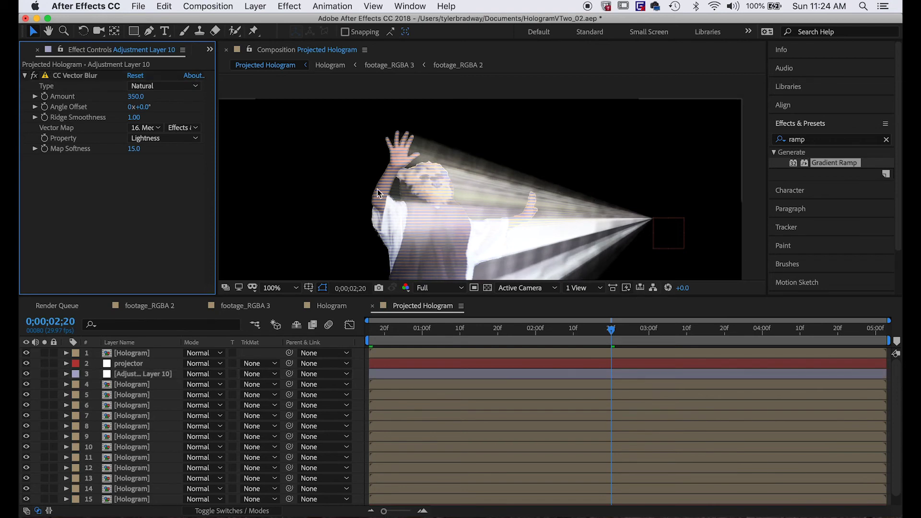
{"action": "left_click", "coordinate": [81, 76]}
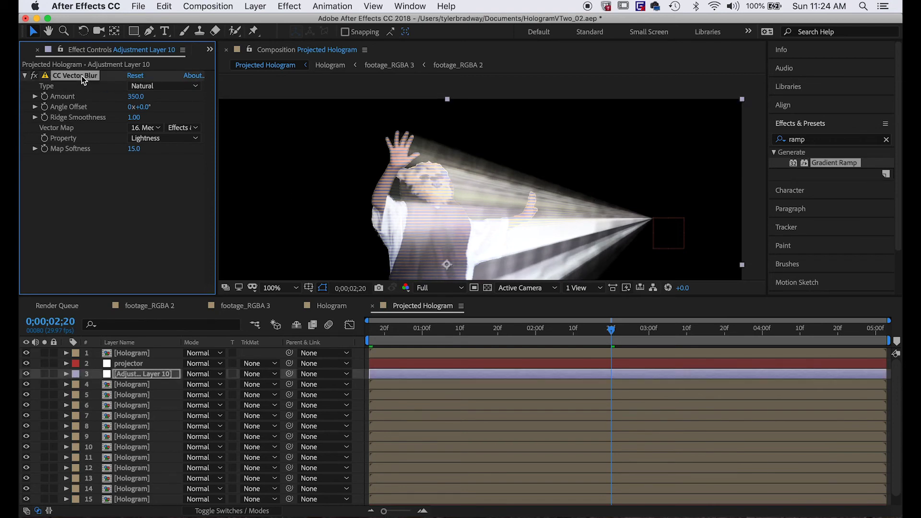
Duplicate CC Vector Blur into an identical CC Vector Blur 2 (Amount 350, Lightness).
{"action": "key", "text": "super+d"}
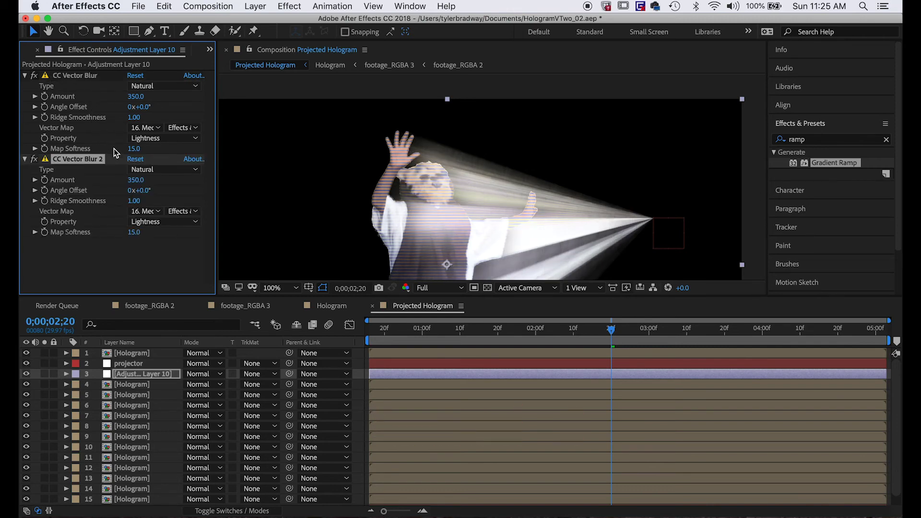
{"action": "scroll", "coordinate": [468, 201], "scroll_direction": "down", "scroll_amount": 2}
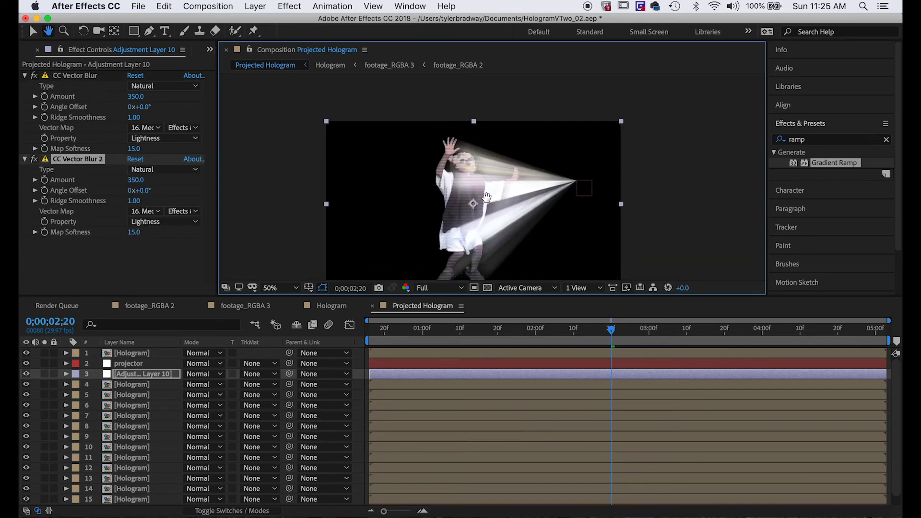
{"action": "left_click", "coordinate": [706, 228]}
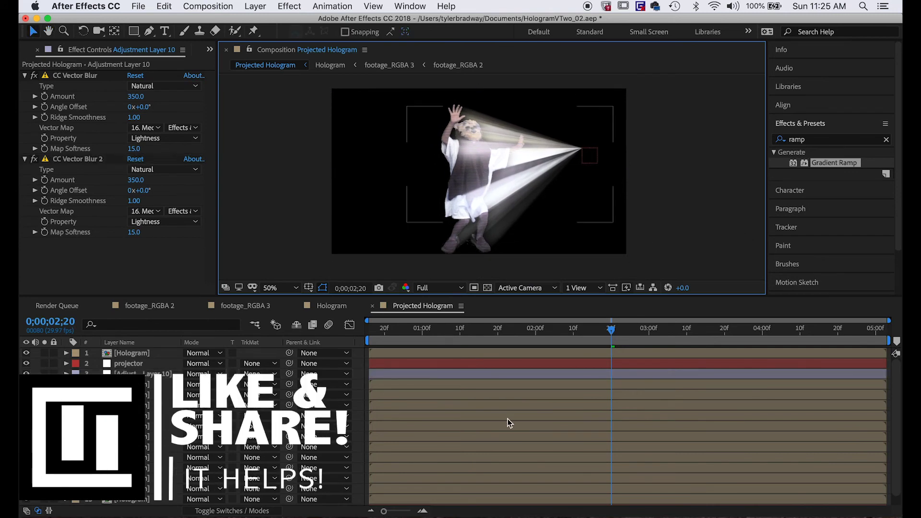
{"action": "left_click", "coordinate": [132, 352]}
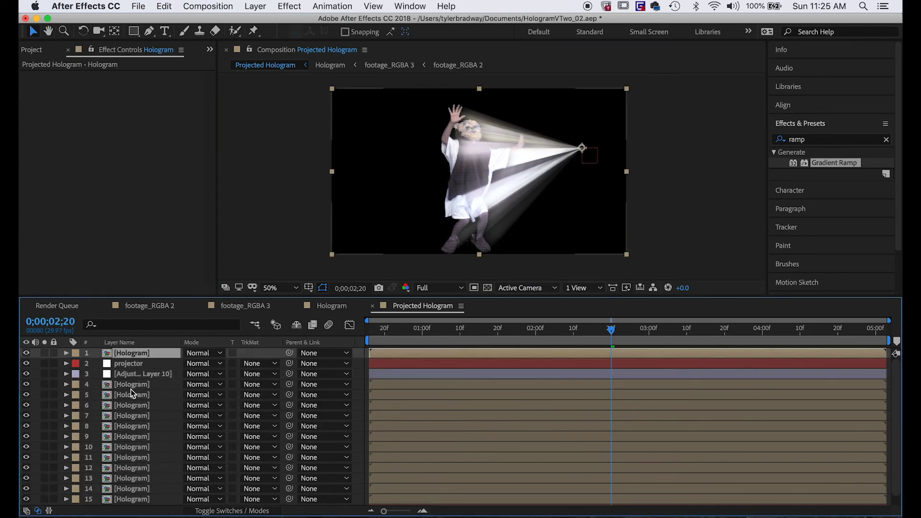
Select all the Hologram copies, excluding projector and Adjustment Layer 10, and set their Opacity to 65%.
{"action": "left_click", "coordinate": [132, 384], "text": "super"}
{"action": "scroll", "coordinate": [134, 484], "scroll_direction": "down", "scroll_amount": 1}
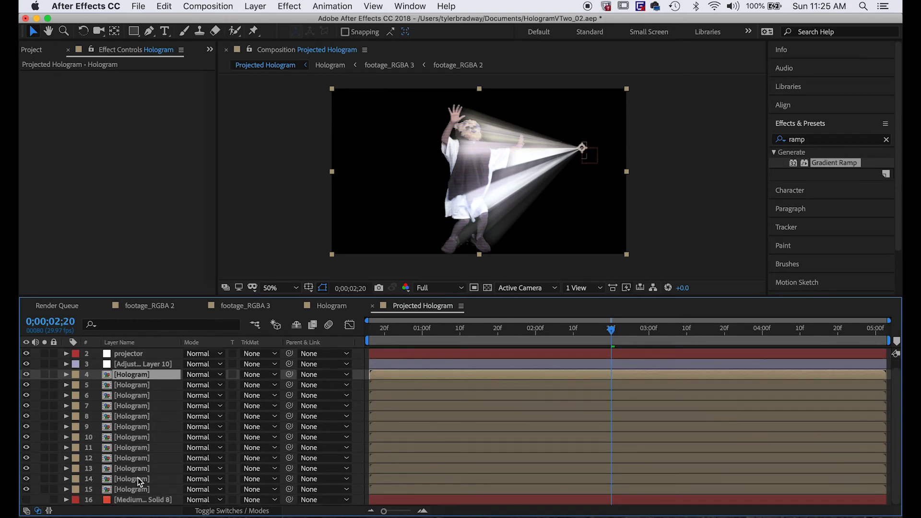
{"action": "left_click", "coordinate": [134, 491], "text": "shift"}
{"action": "scroll", "coordinate": [132, 480], "scroll_direction": "up", "scroll_amount": 1}
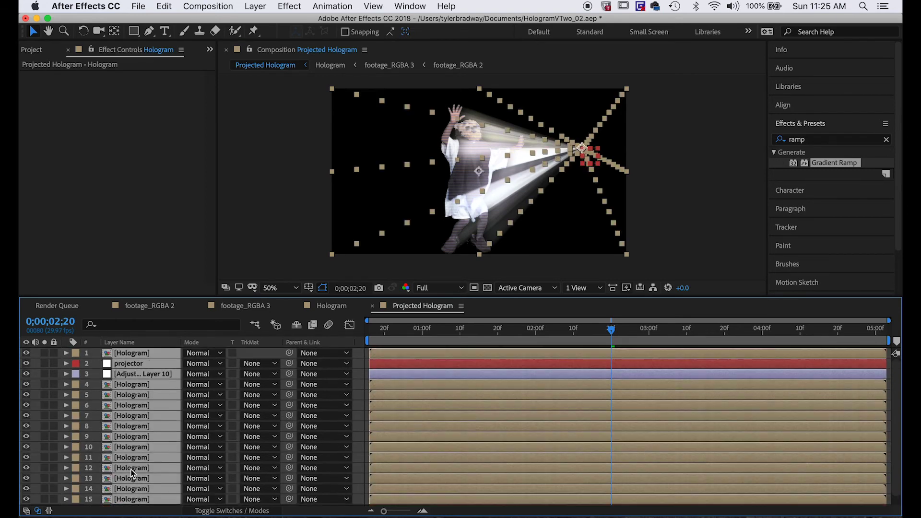
{"action": "left_click", "coordinate": [134, 364], "text": "super"}
{"action": "left_click", "coordinate": [134, 374], "text": "super"}
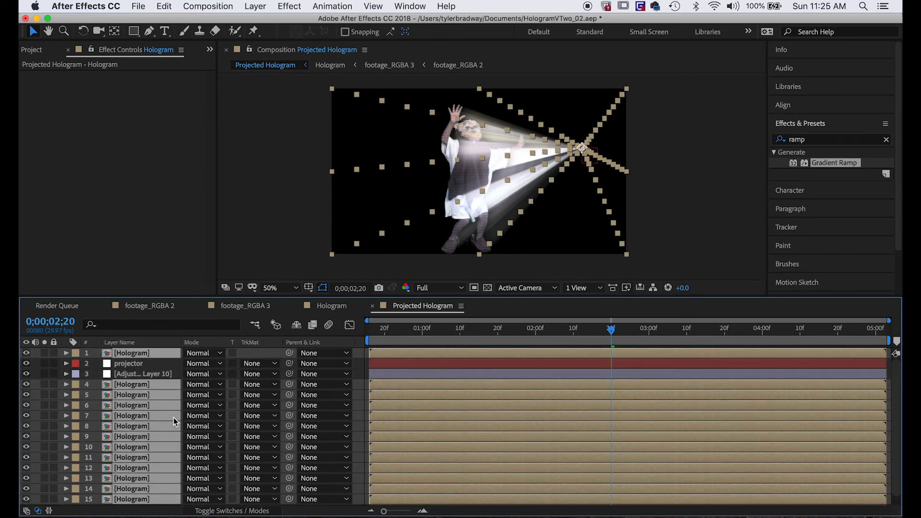
{"action": "key", "text": "t"}
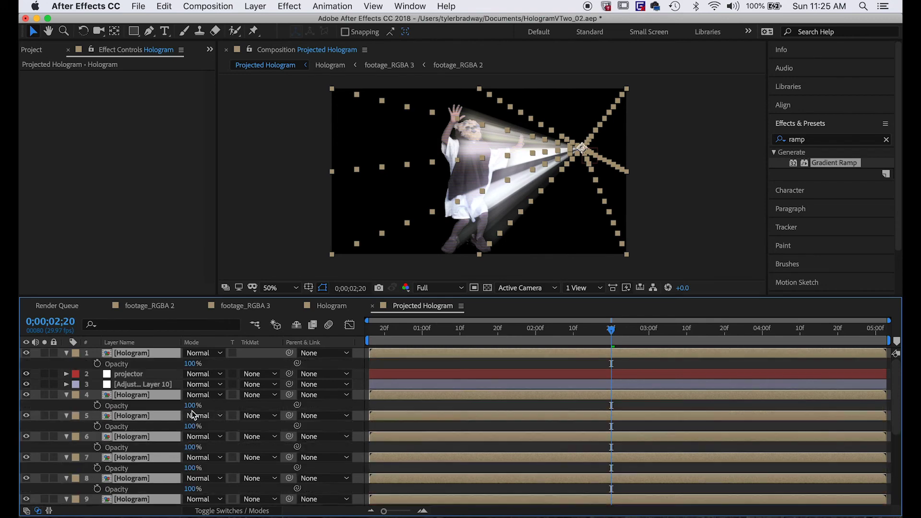
{"action": "left_click", "coordinate": [193, 406]}
{"action": "key", "text": "Return"}
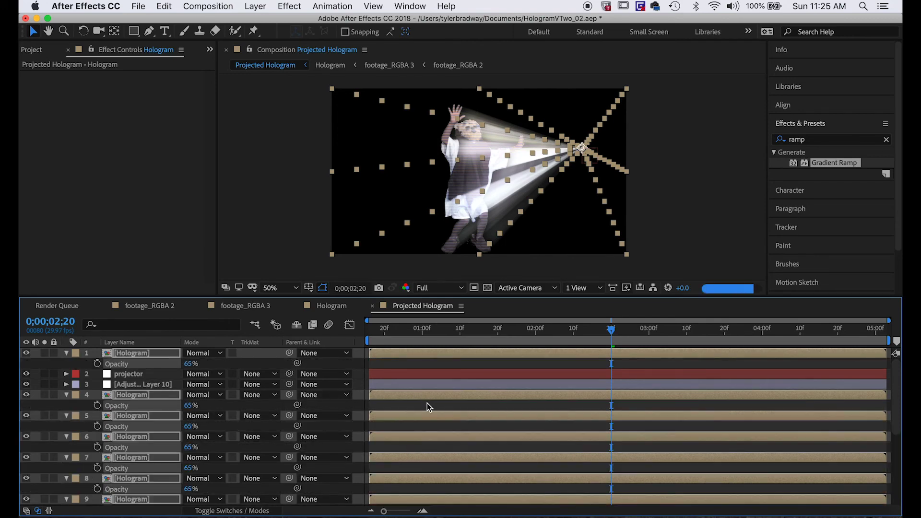
Set the top Hologram layer's Opacity to 75% and return the current time to the start.
{"action": "left_click", "coordinate": [427, 403]}
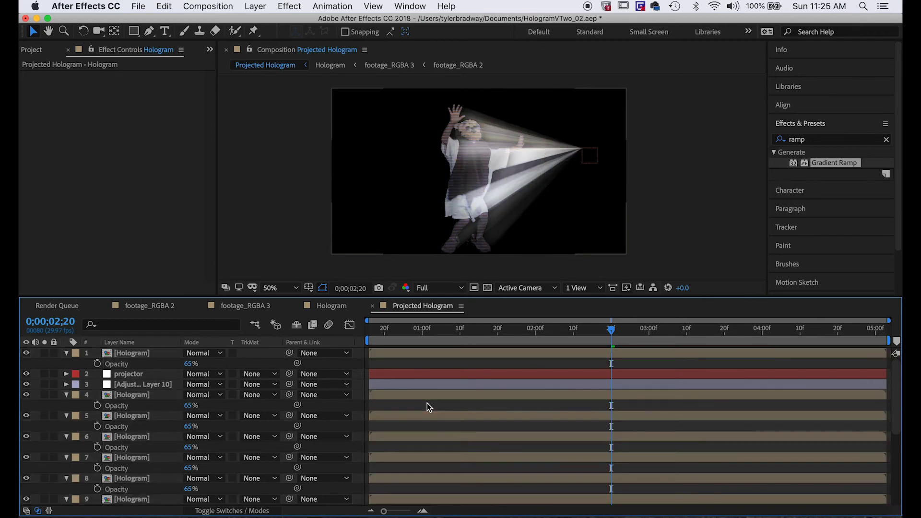
{"action": "left_click", "coordinate": [191, 364]}
{"action": "type", "text": "75"}
{"action": "key", "text": "Return"}
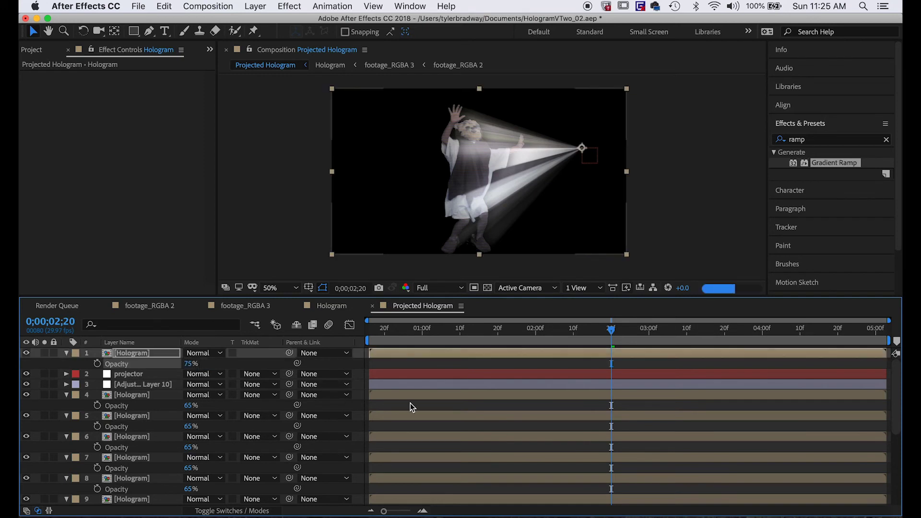
{"action": "left_click", "coordinate": [410, 403]}
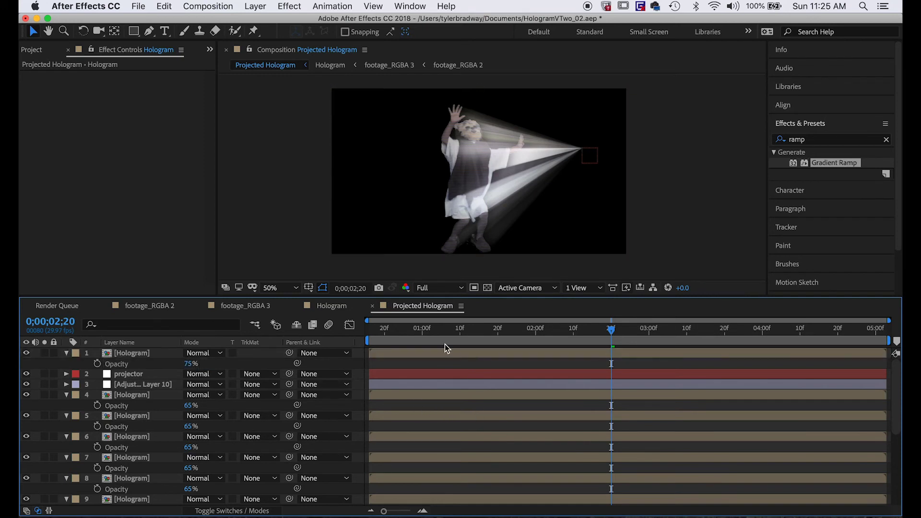
{"action": "left_click_drag", "start_coordinate": [444, 344], "coordinate": [68, 349]}
Keyframe the projector's Position at the start, 0;00;01;14 (lowered) and 0;00;02;20 (shifted left).
{"action": "key", "text": "space"}
{"action": "left_click", "coordinate": [130, 376]}
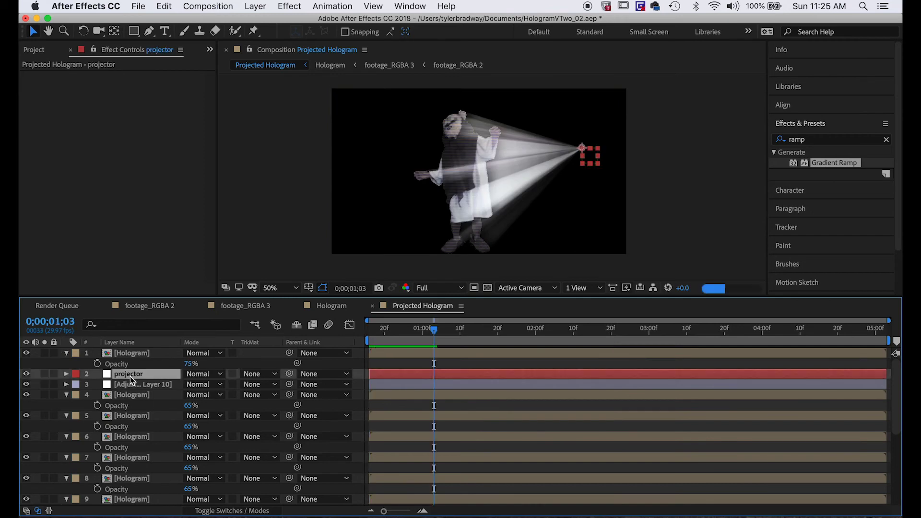
{"action": "key", "text": "p"}
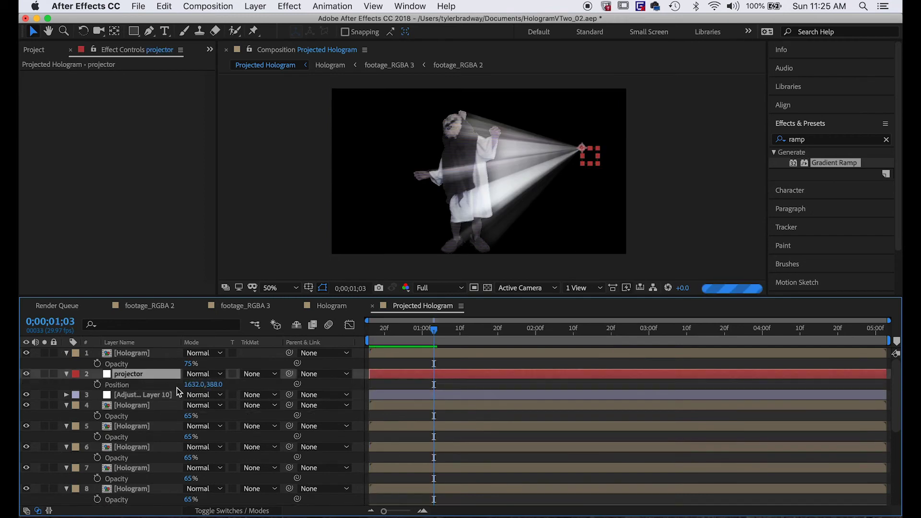
{"action": "left_click_drag", "start_coordinate": [438, 326], "coordinate": [369, 329]}
{"action": "left_click", "coordinate": [98, 384]}
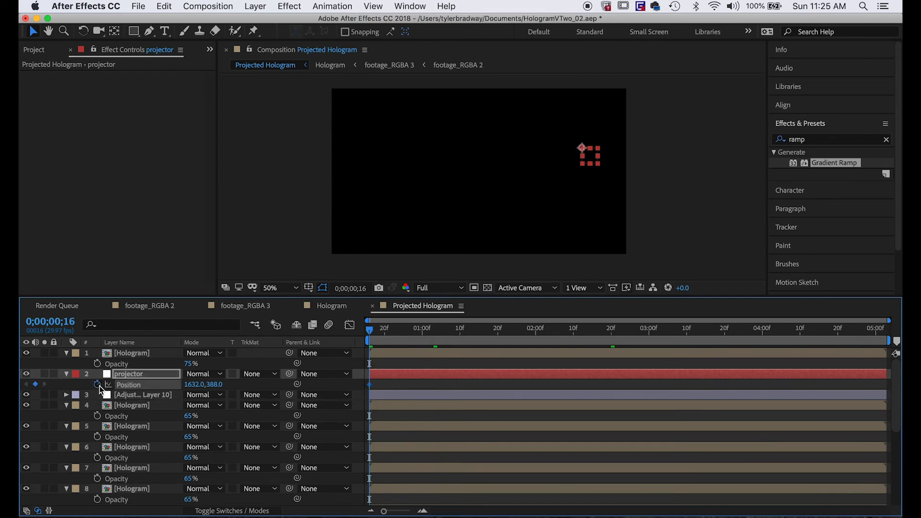
{"action": "left_click", "coordinate": [475, 330]}
{"action": "left_click", "coordinate": [591, 163]}
{"action": "left_click_drag", "start_coordinate": [591, 163], "coordinate": [590, 232]}
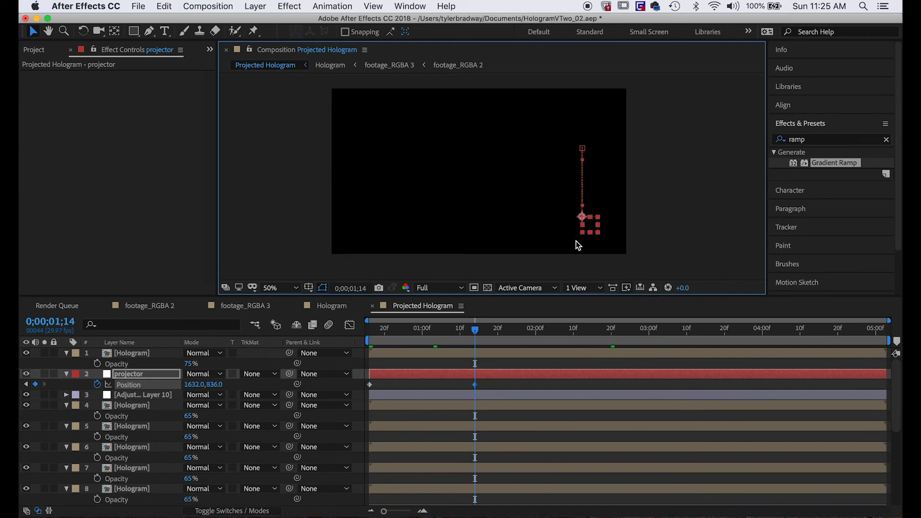
{"action": "left_click", "coordinate": [610, 329]}
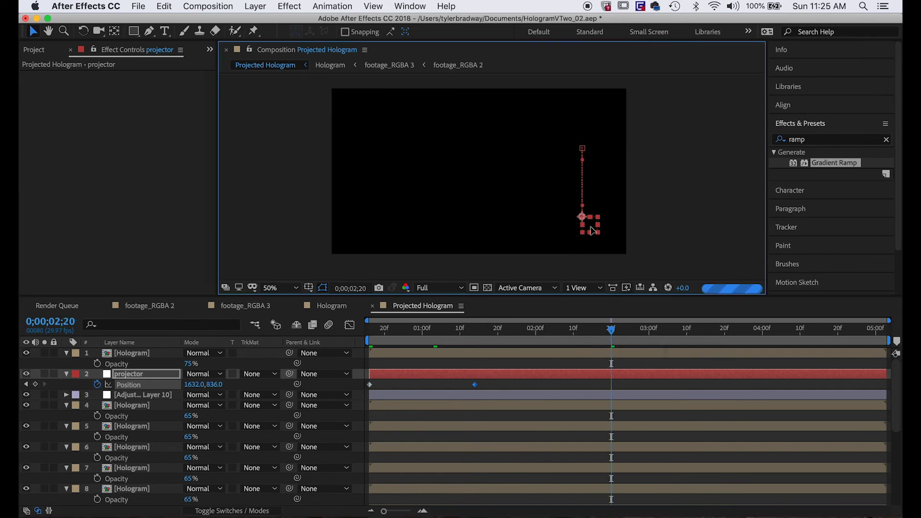
{"action": "left_click_drag", "start_coordinate": [591, 227], "coordinate": [573, 225]}
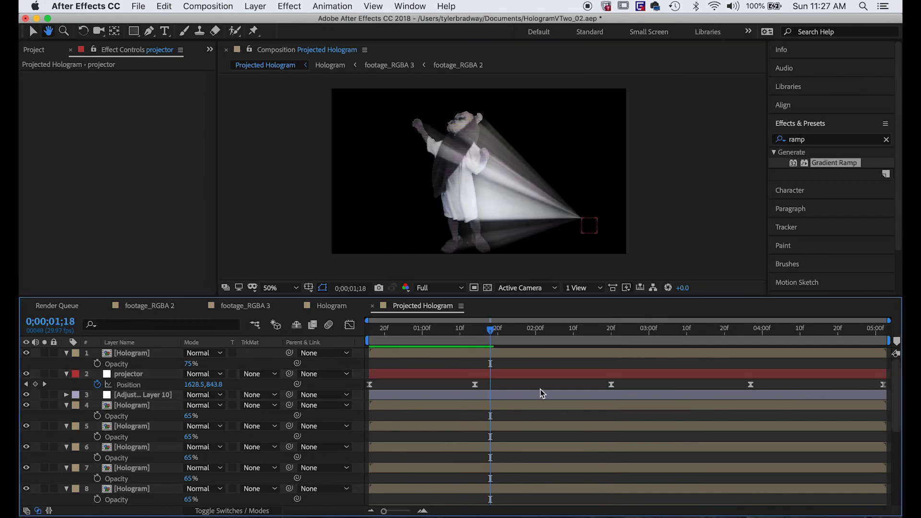
{"action": "key", "text": "space"}
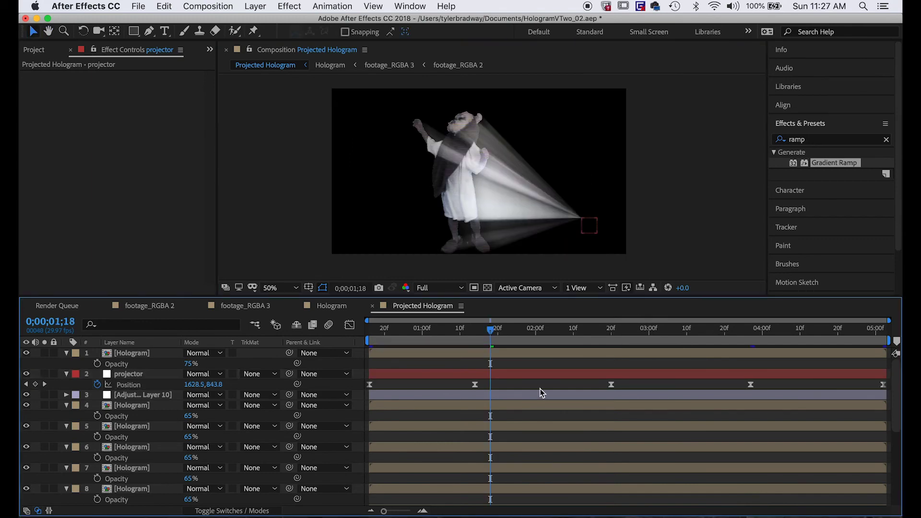
Create a new top adjustment layer and apply the Glow effect to it.
{"action": "key", "text": "super+alt+y"}
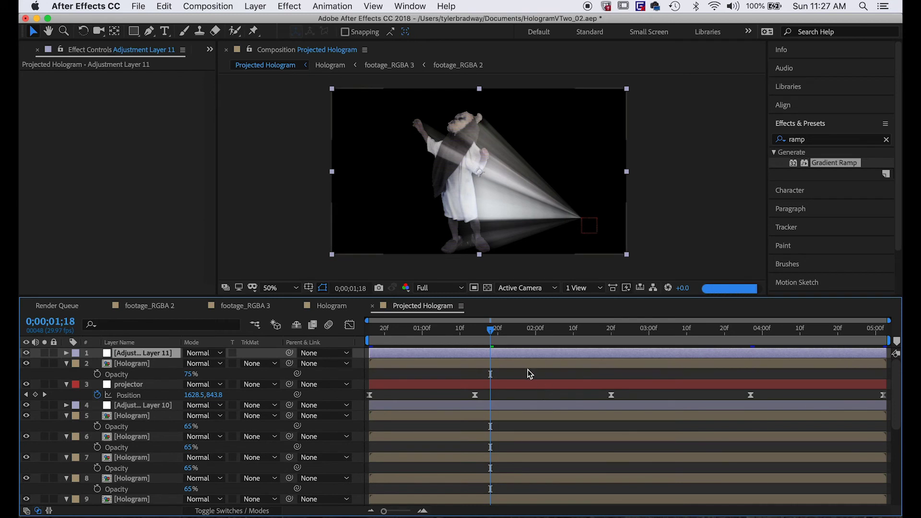
{"action": "left_click", "coordinate": [835, 138]}
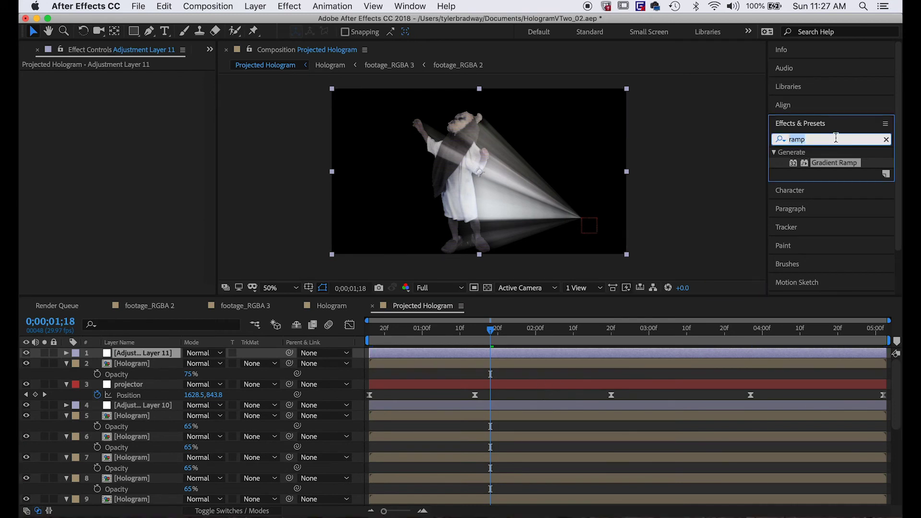
{"action": "type", "text": "glow"}
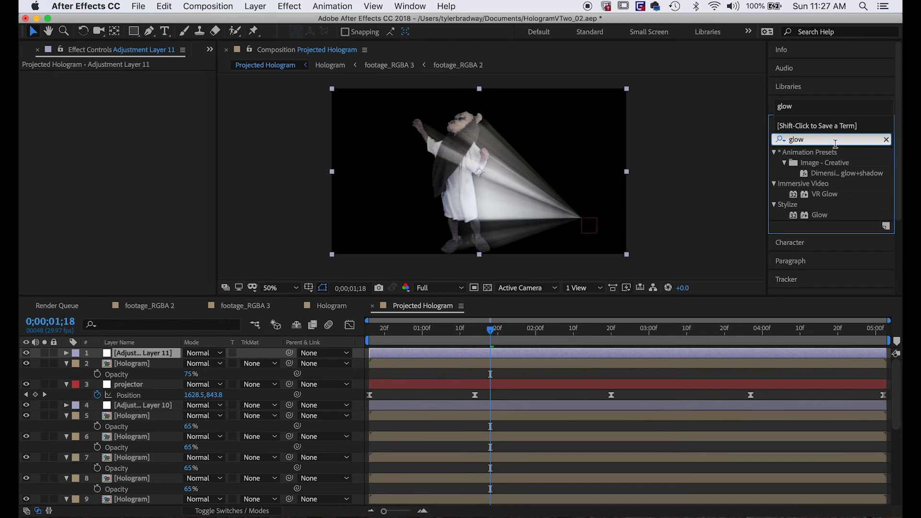
{"action": "double_click", "coordinate": [819, 215]}
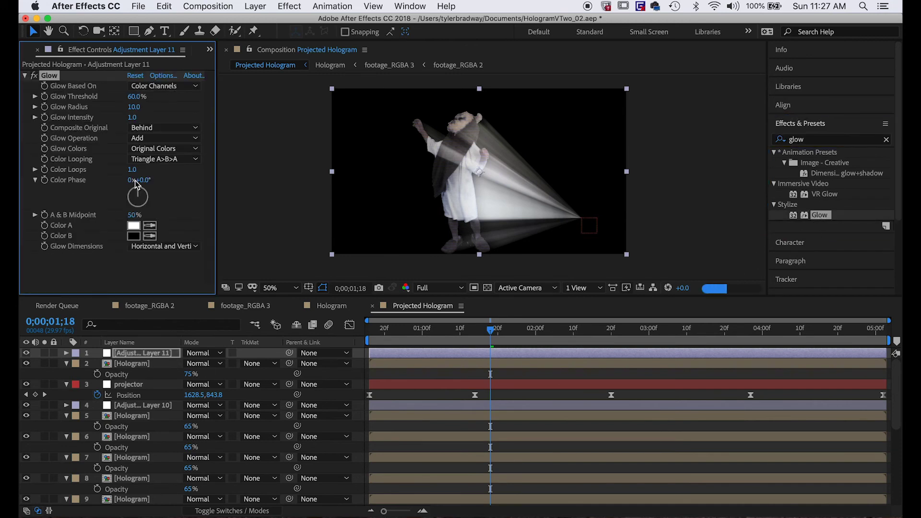
Set Glow Intensity to 0.5, Radius to 338 and Threshold to 98%.
{"action": "left_click", "coordinate": [133, 116]}
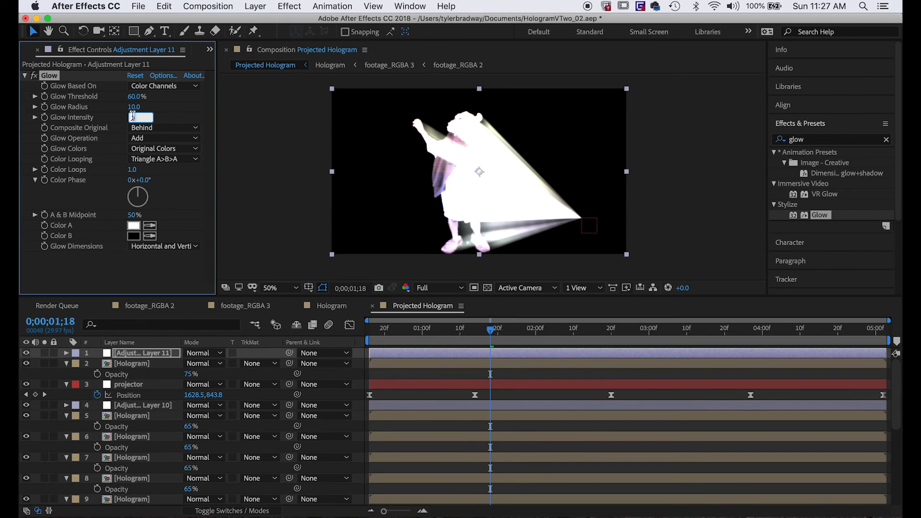
{"action": "type", "text": ".05"}
{"action": "key", "text": "Return"}
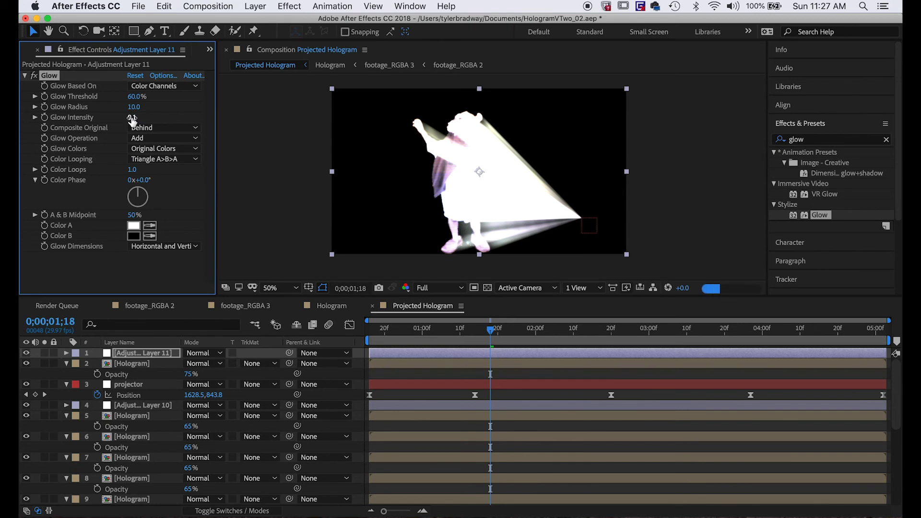
{"action": "left_click", "coordinate": [133, 118]}
{"action": "key", "text": "BackSpace"}
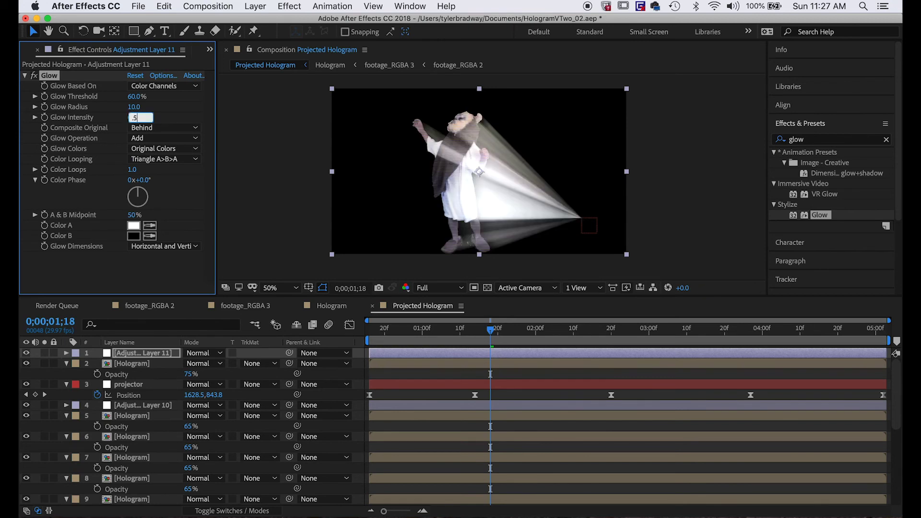
{"action": "key", "text": "Return"}
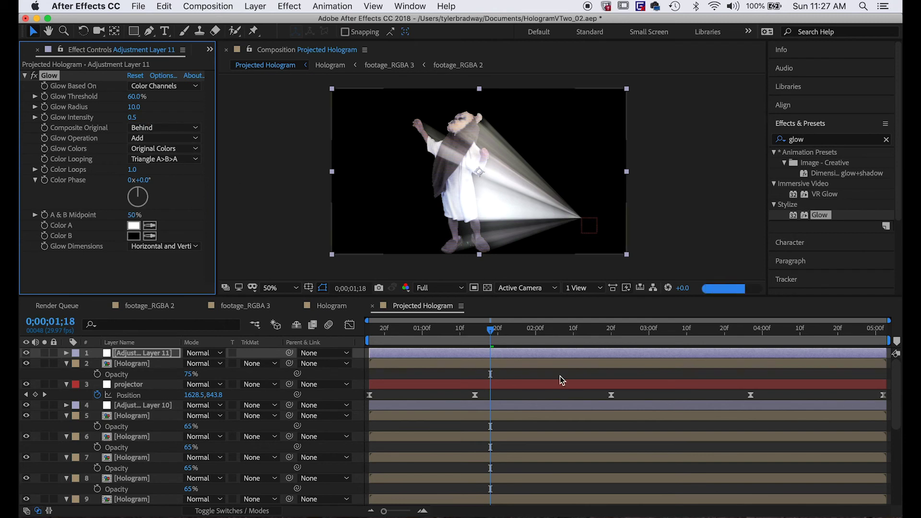
{"action": "left_click_drag", "start_coordinate": [133, 107], "coordinate": [402, 112]}
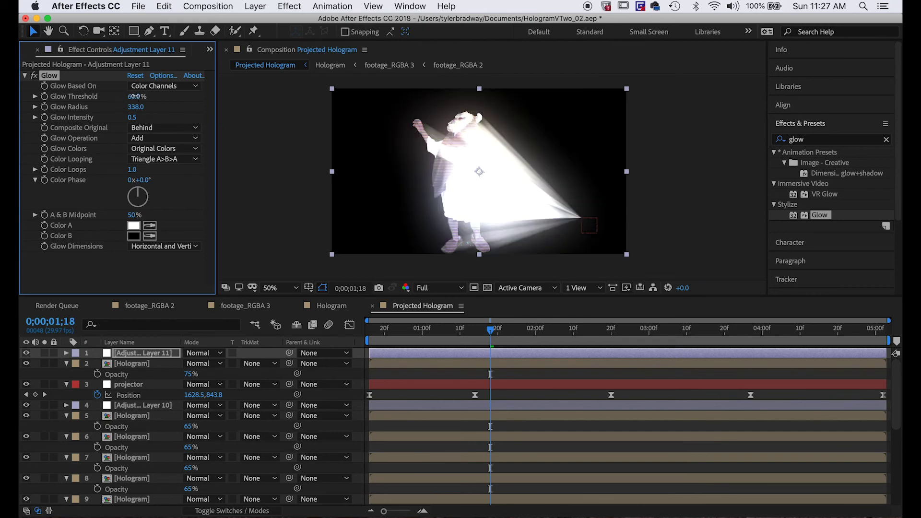
{"action": "left_click_drag", "start_coordinate": [159, 91], "coordinate": [192, 84]}
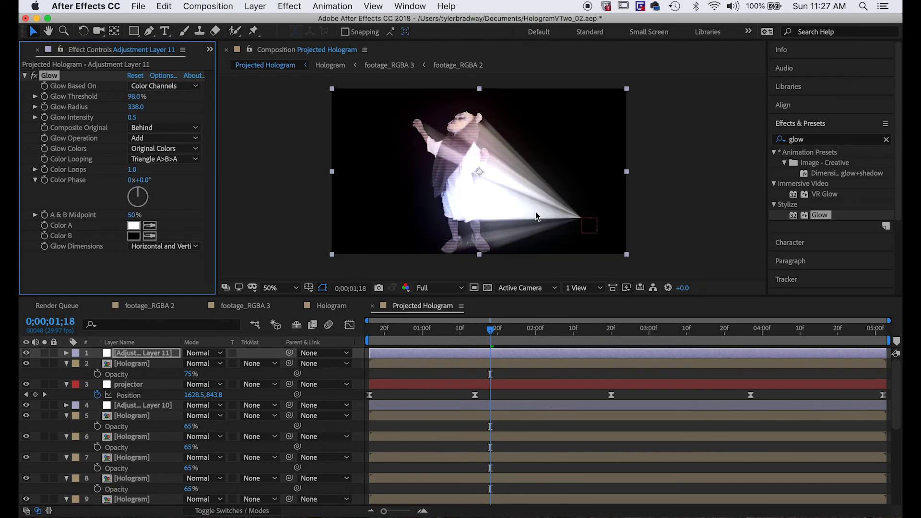
Set the glow adjustment layer's Opacity to 70%.
{"action": "left_click", "coordinate": [514, 375]}
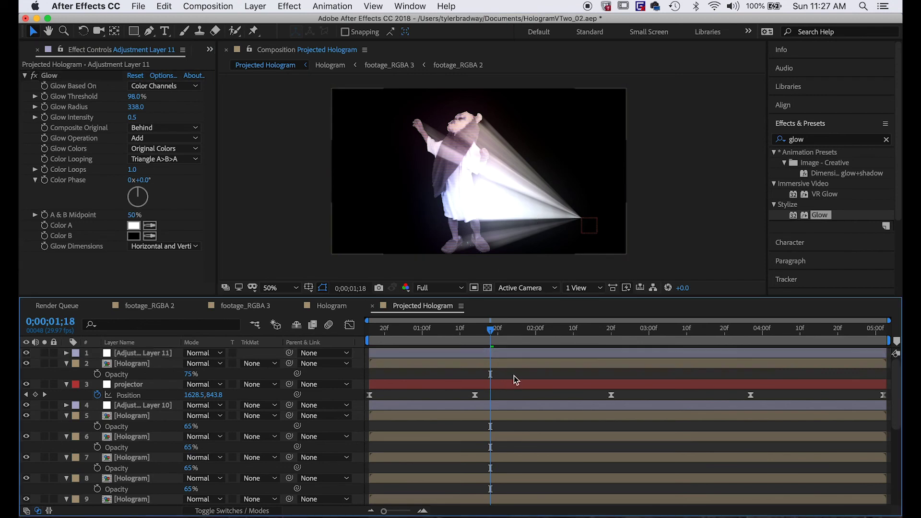
{"action": "left_click", "coordinate": [502, 350]}
{"action": "key", "text": "t"}
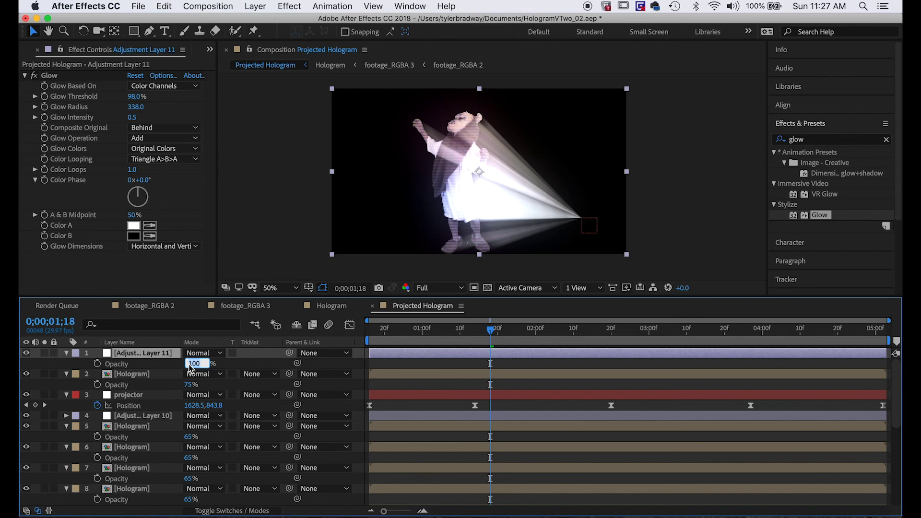
{"action": "type", "text": "70"}
{"action": "key", "text": "Return"}
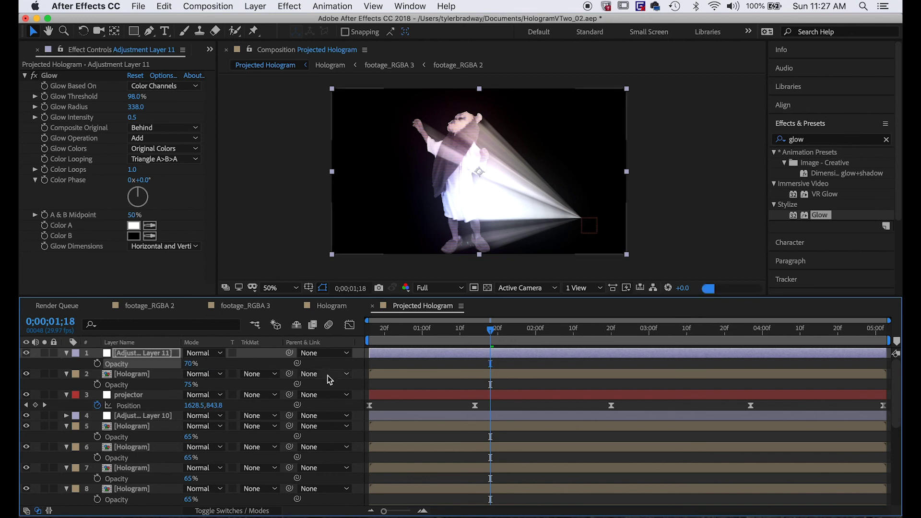
{"action": "left_click", "coordinate": [447, 361]}
{"action": "key", "text": "Home"}
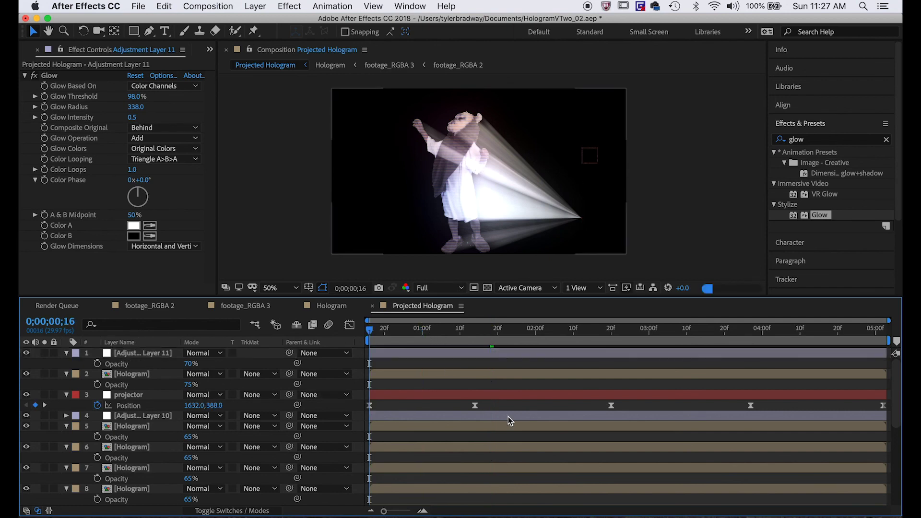